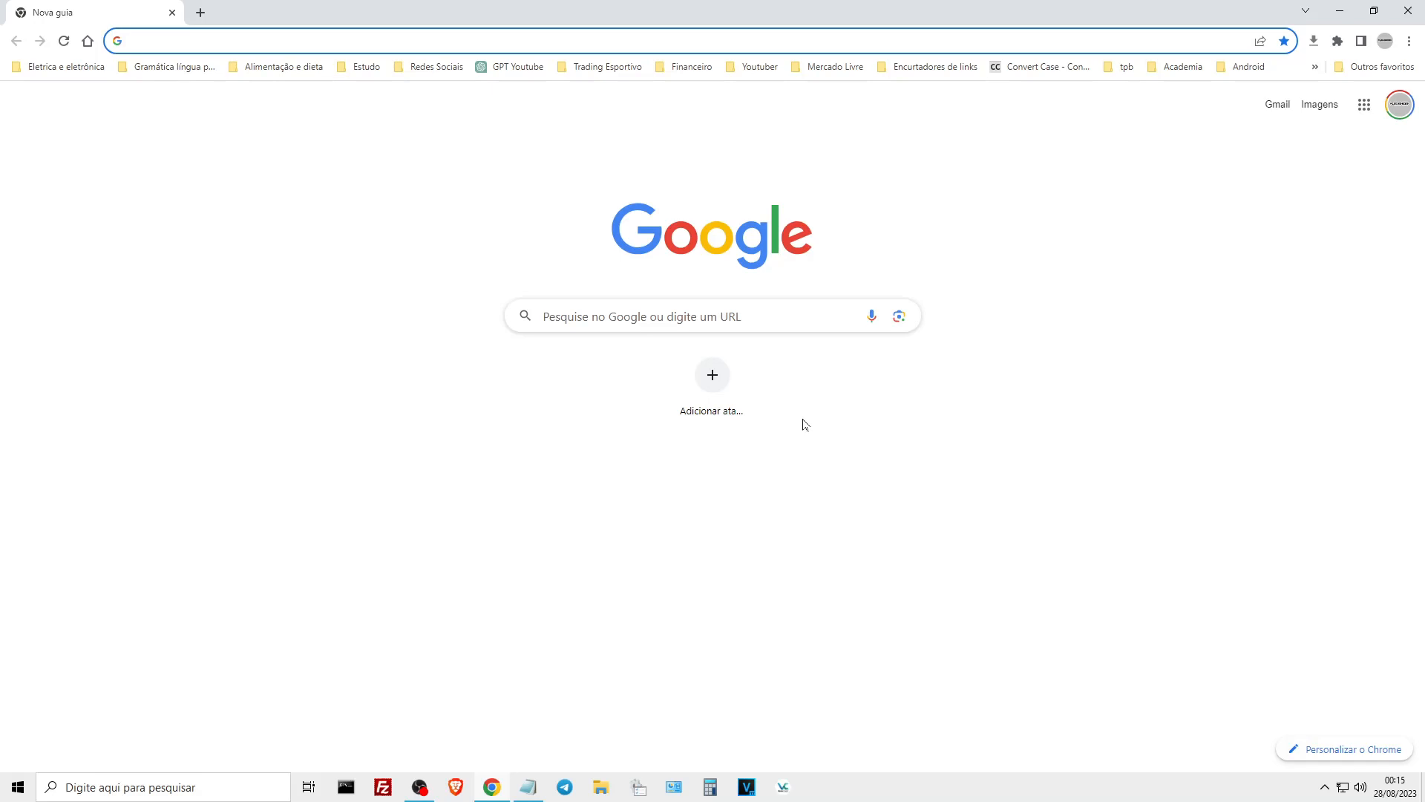
Open the browser's profile manager and view the actions available for the Pessoa 1 profile
click(1385, 41)
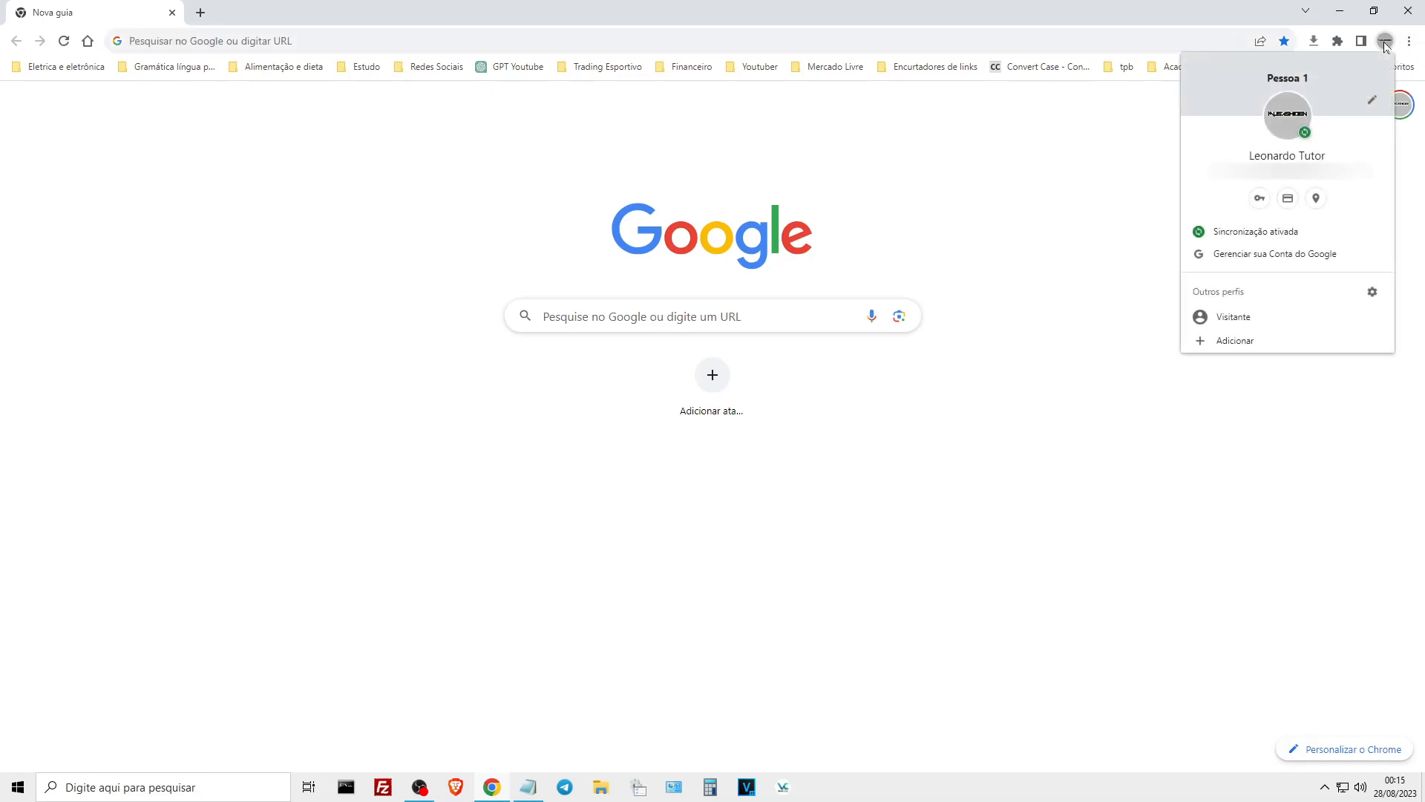
click(1384, 43)
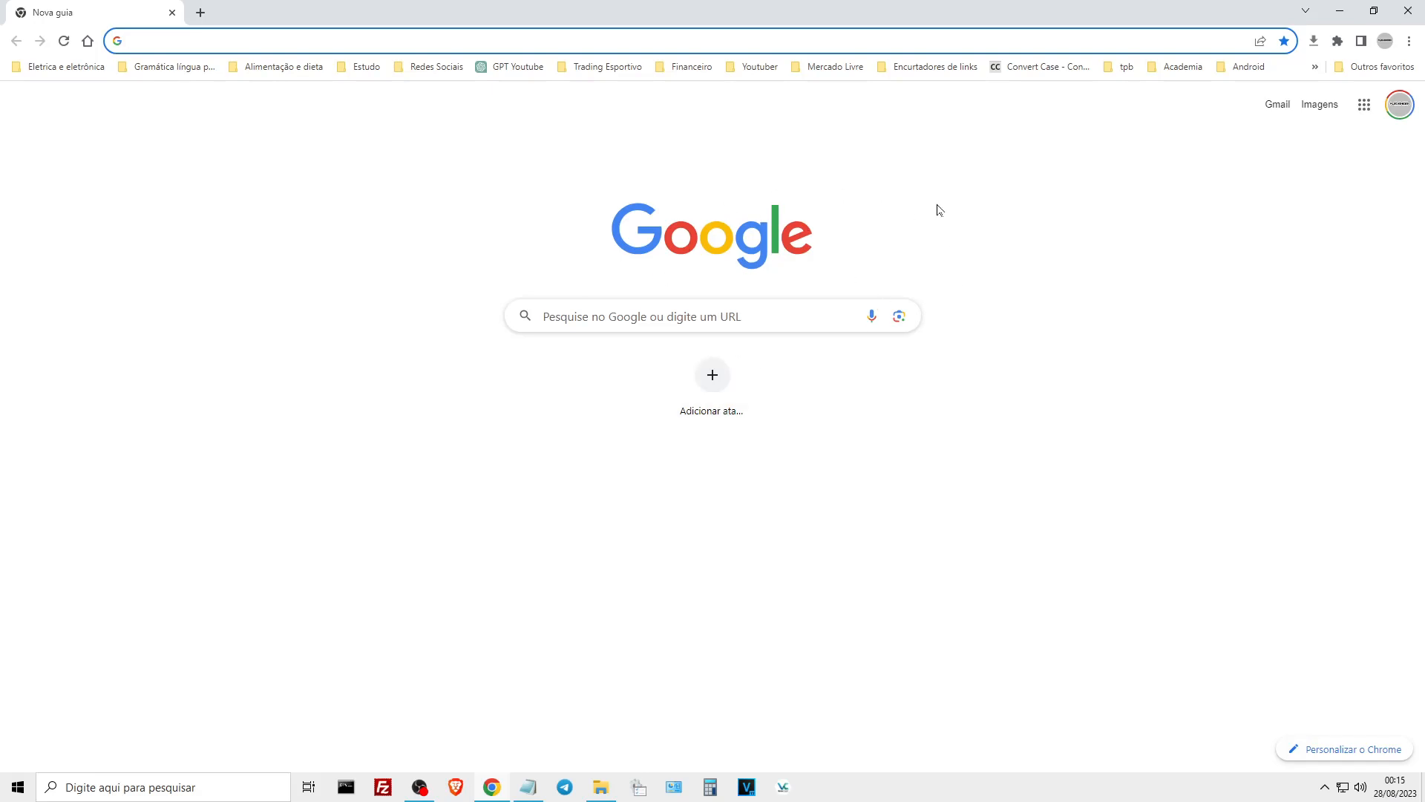
click(1385, 41)
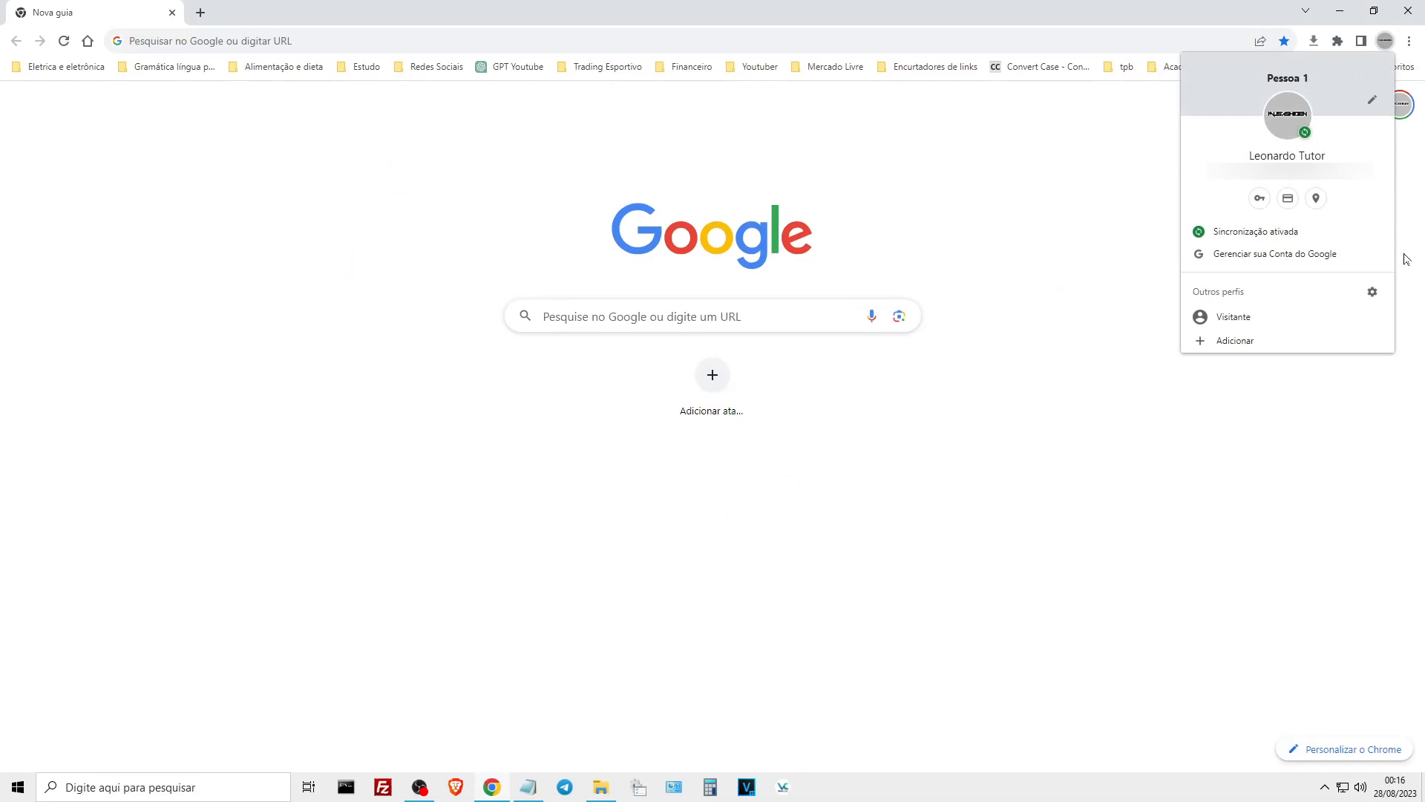
click(1373, 294)
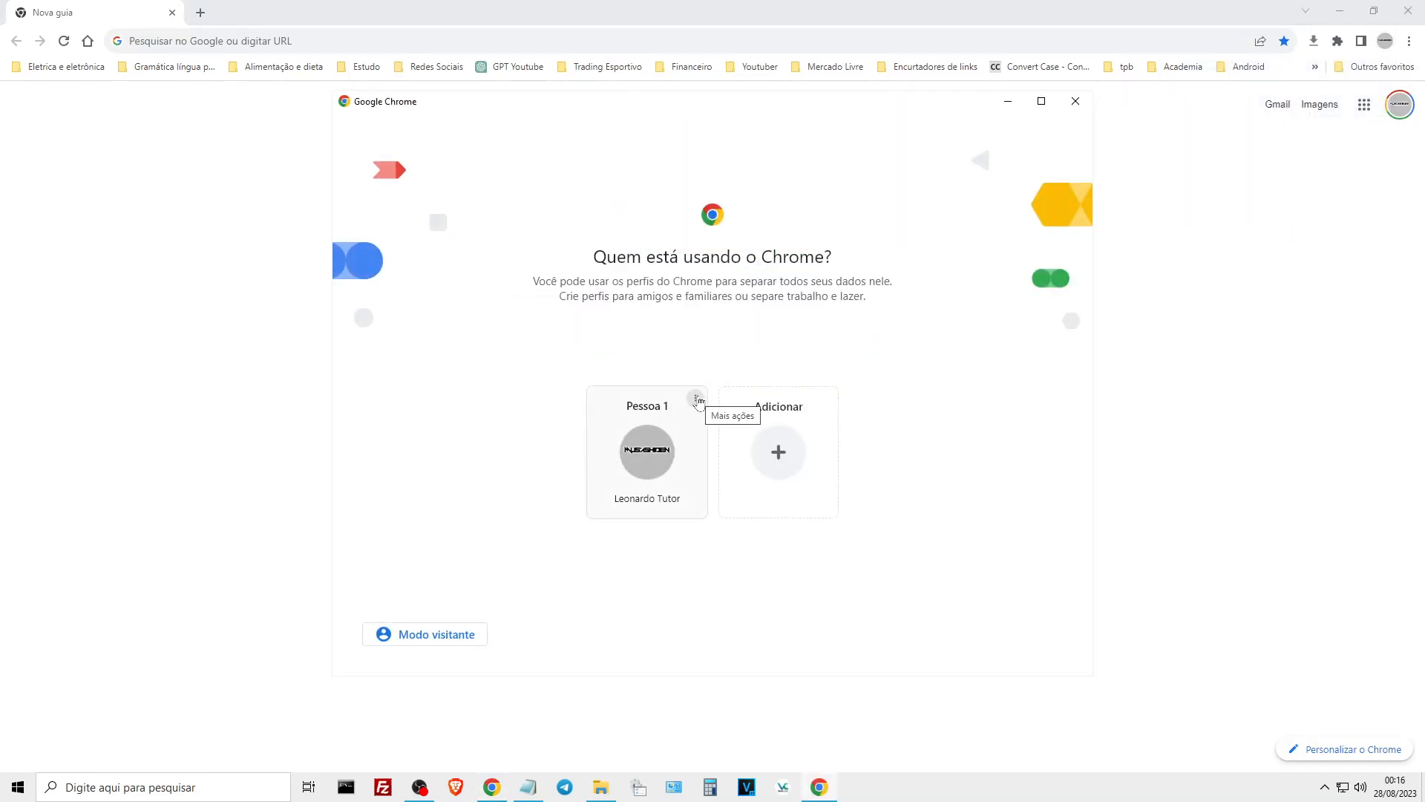
click(696, 399)
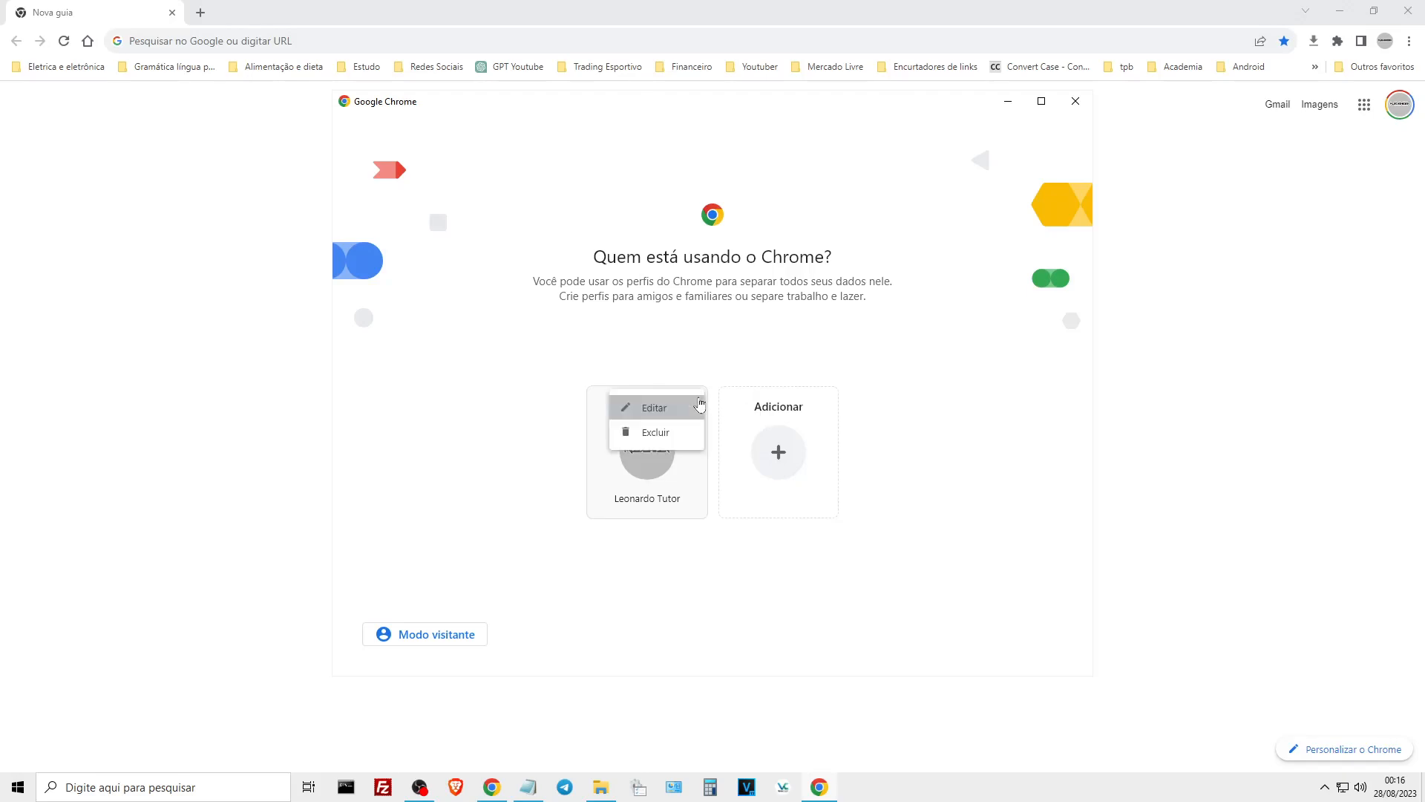
click(1158, 399)
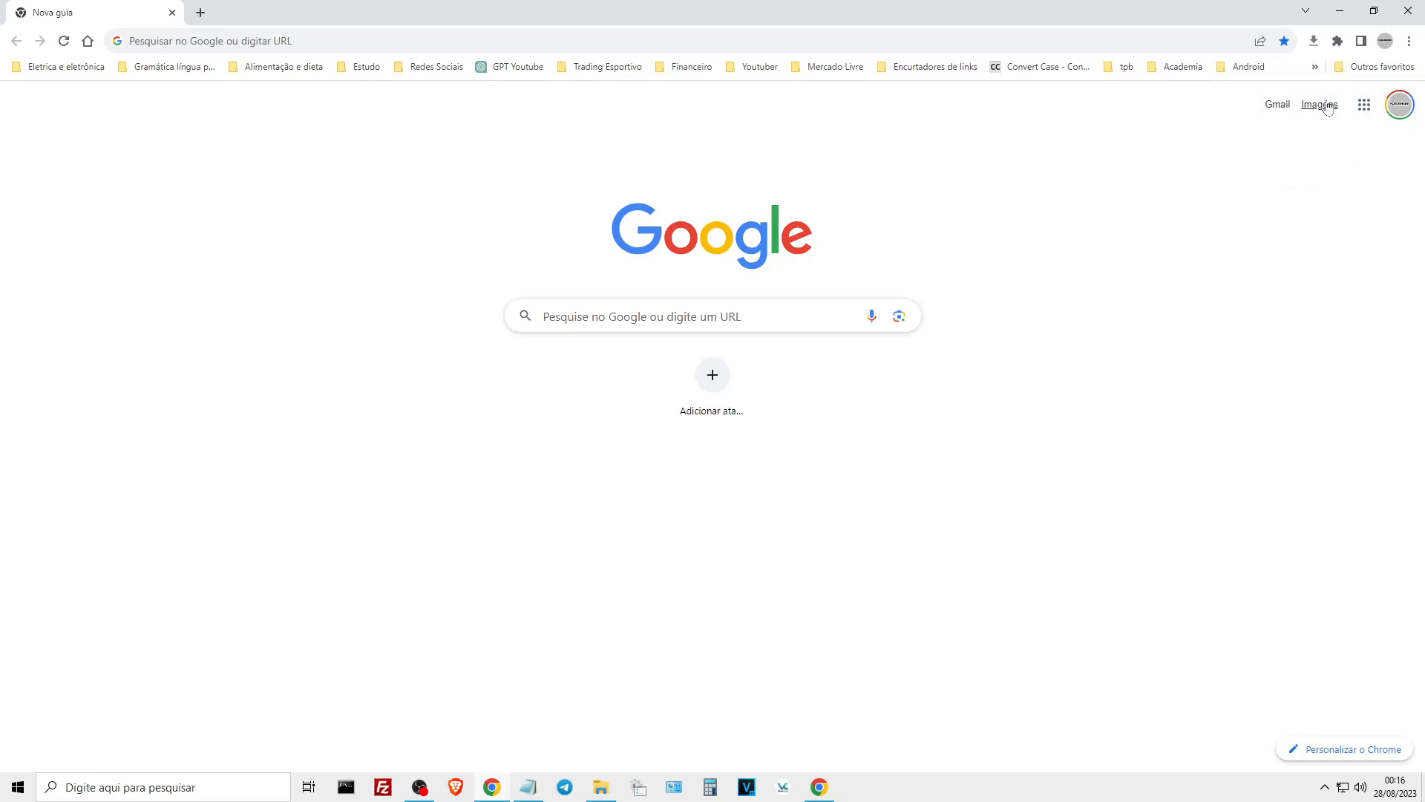
Open a guest browsing window and compare Chrome's memory use in the Task Manager screenshots
click(1385, 41)
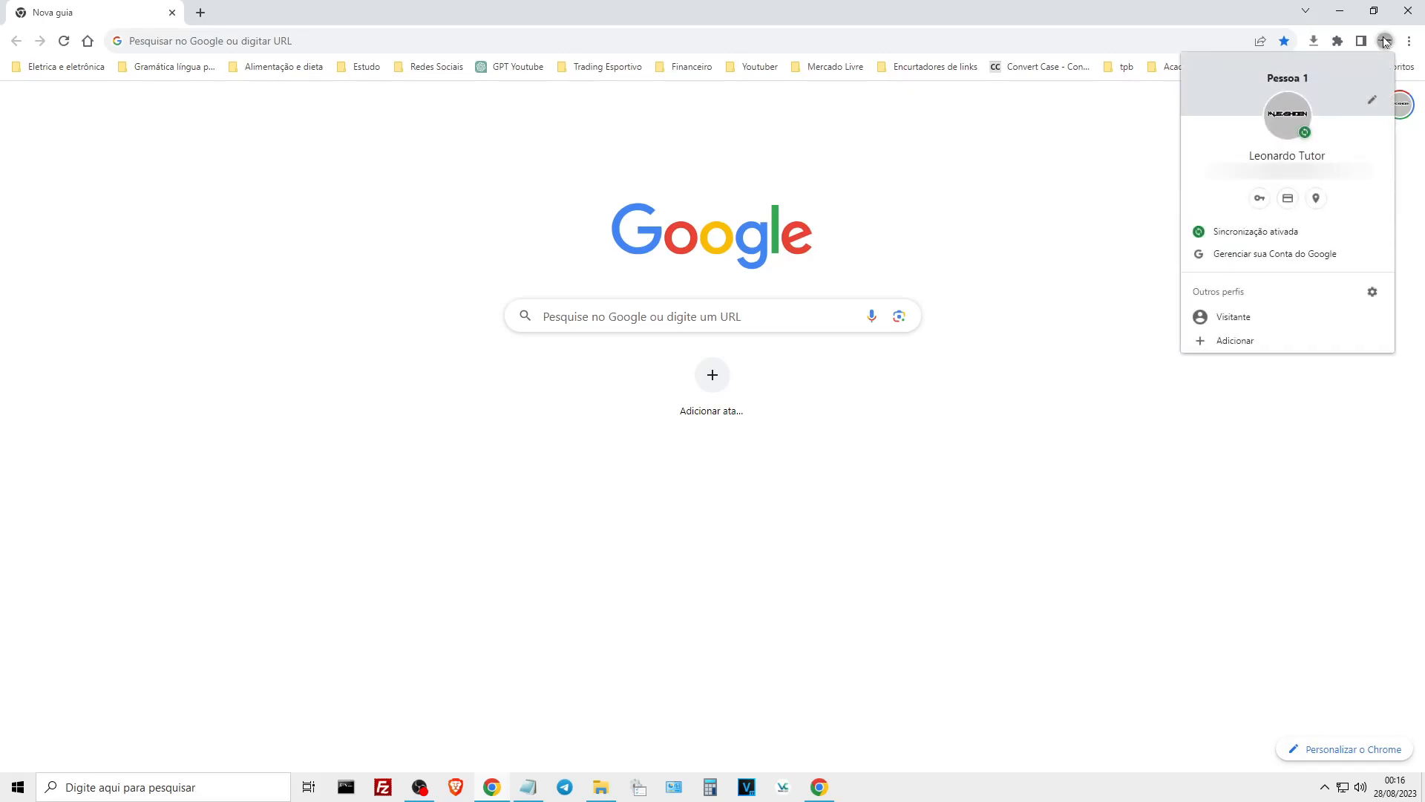
click(1233, 317)
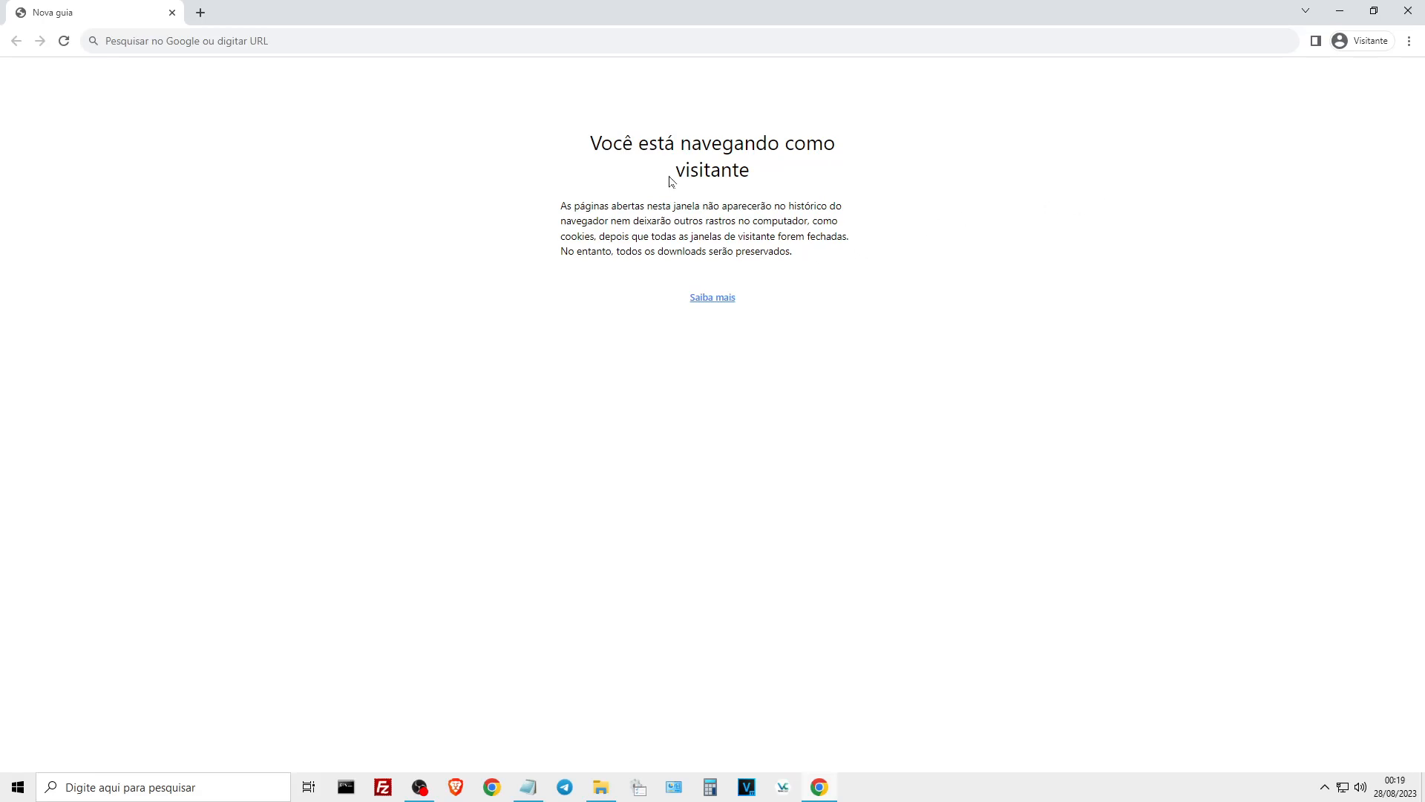
click(440, 35)
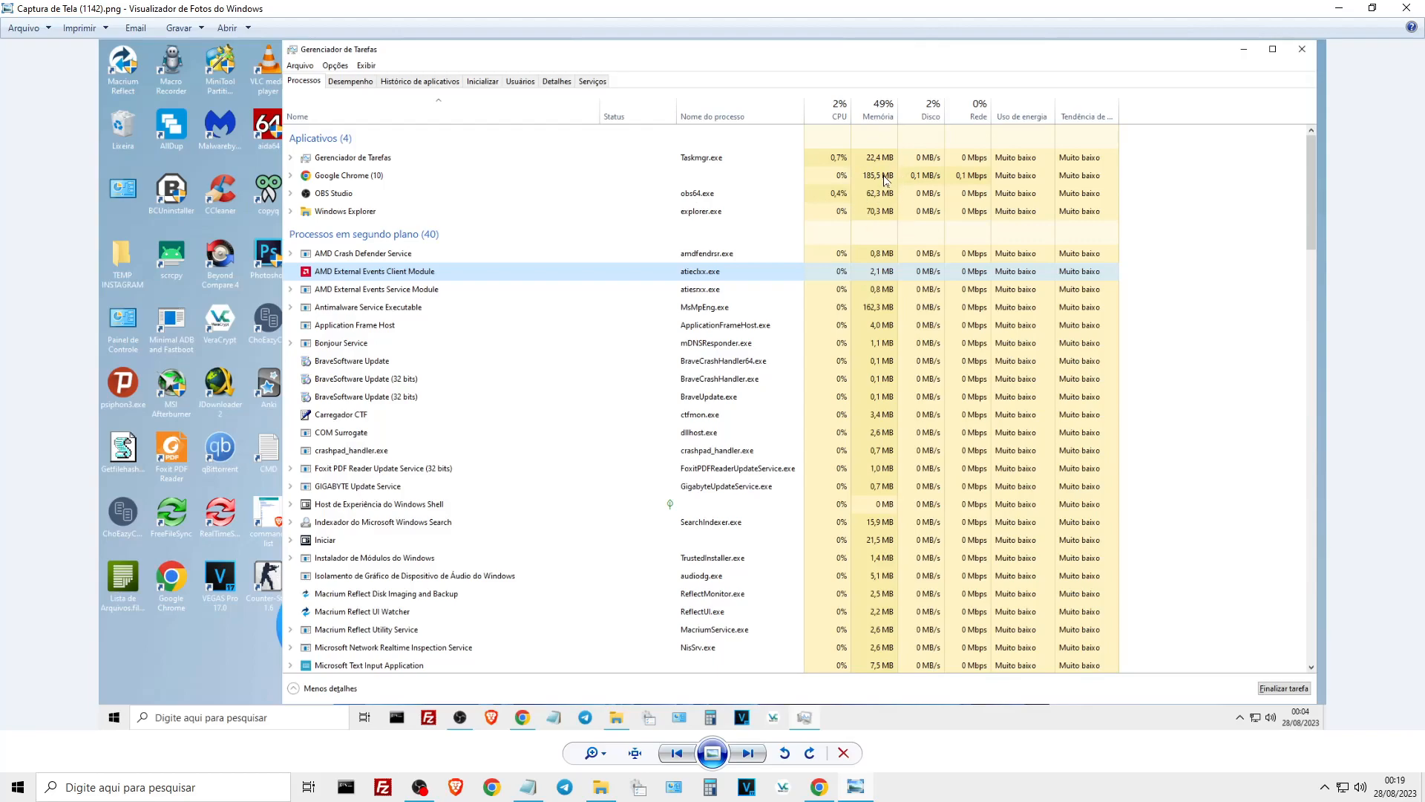
key(Left)
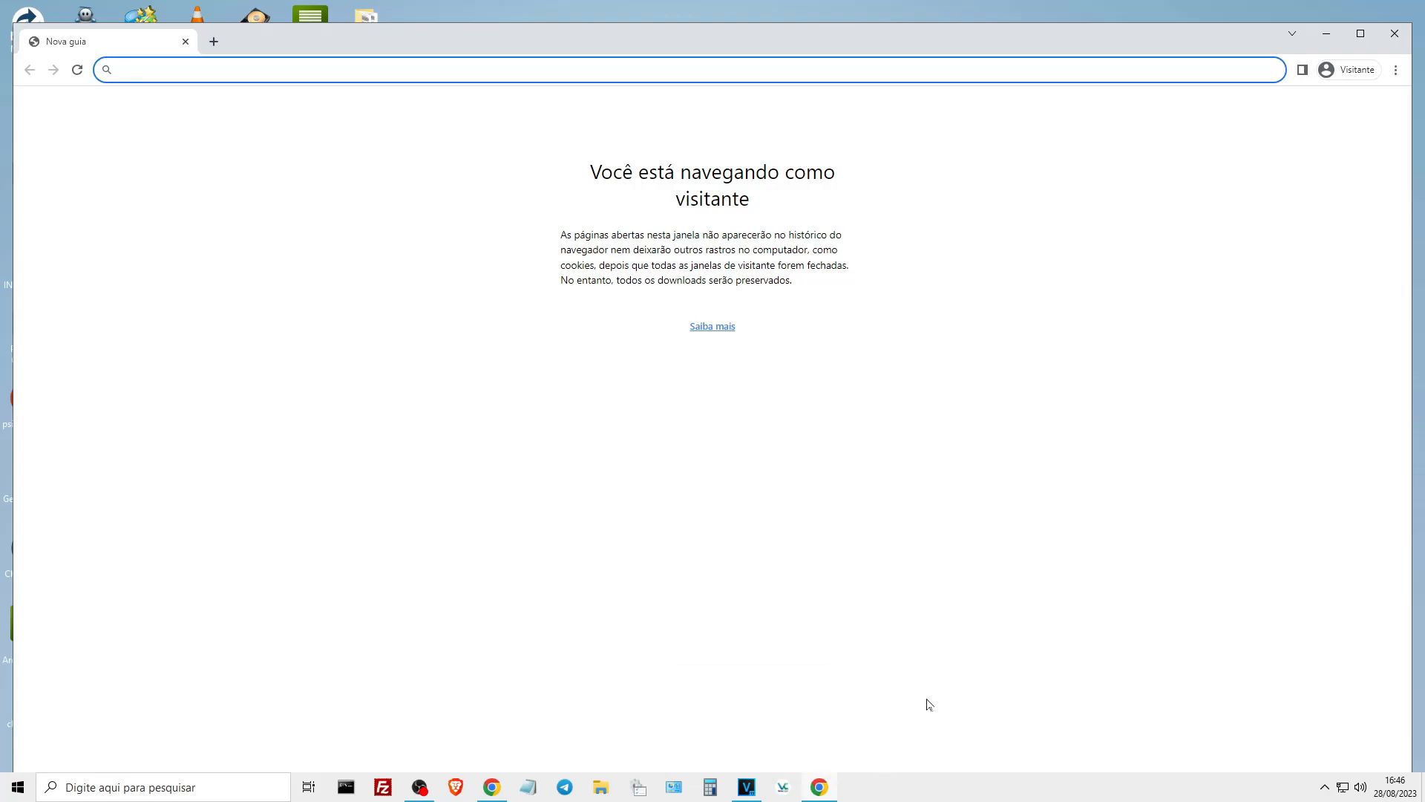
Switch from the guest window to the signed-in profile's window and close it
mouse_move(491, 785)
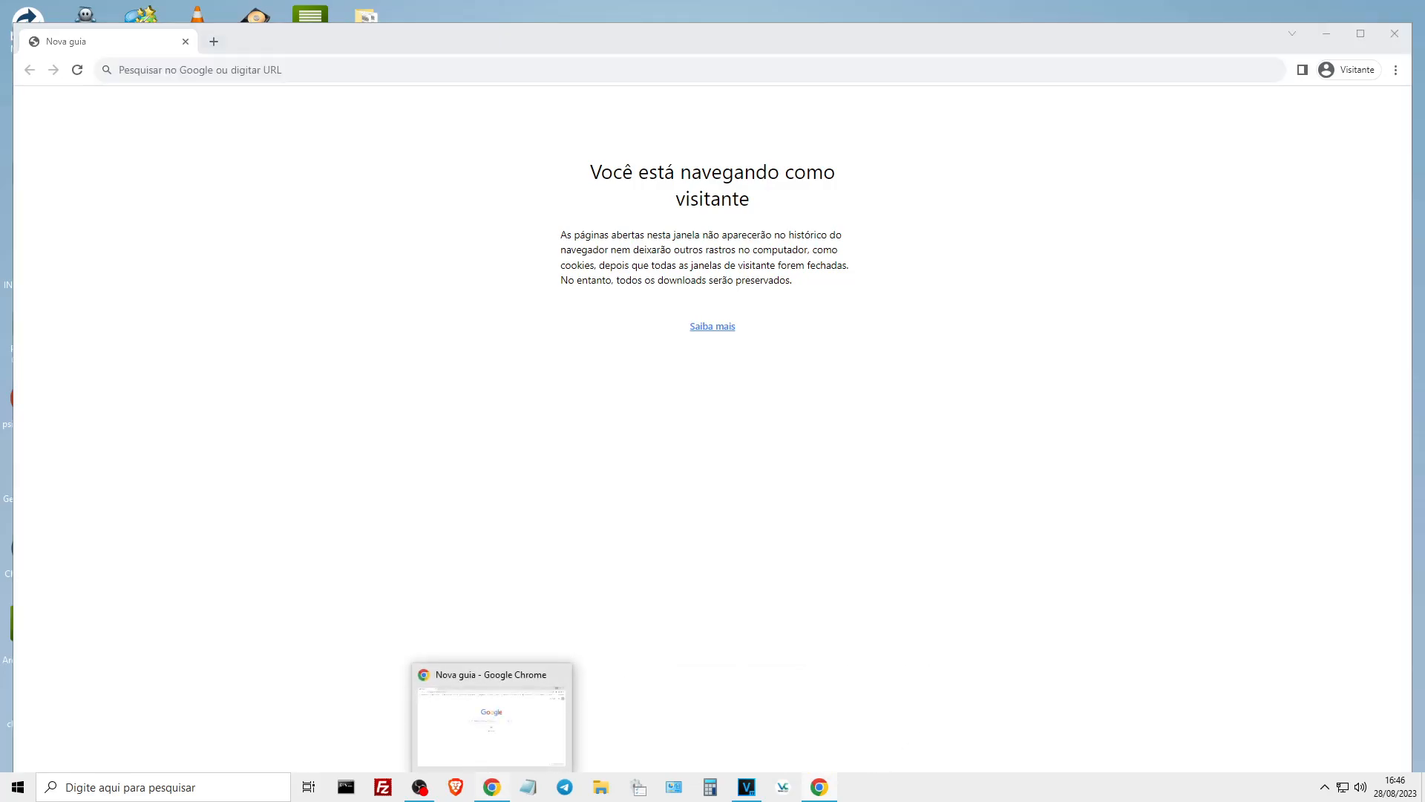
click(491, 724)
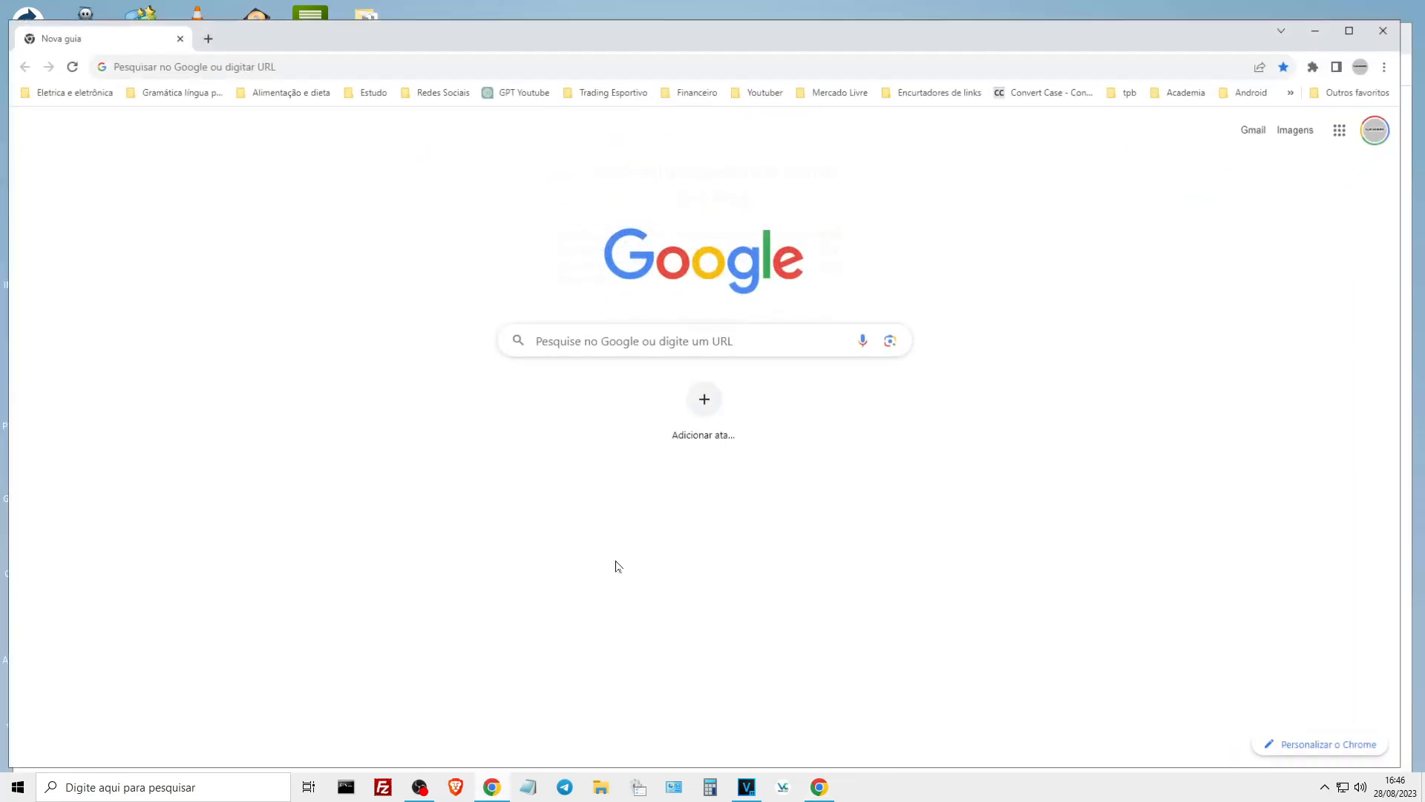
click(1391, 27)
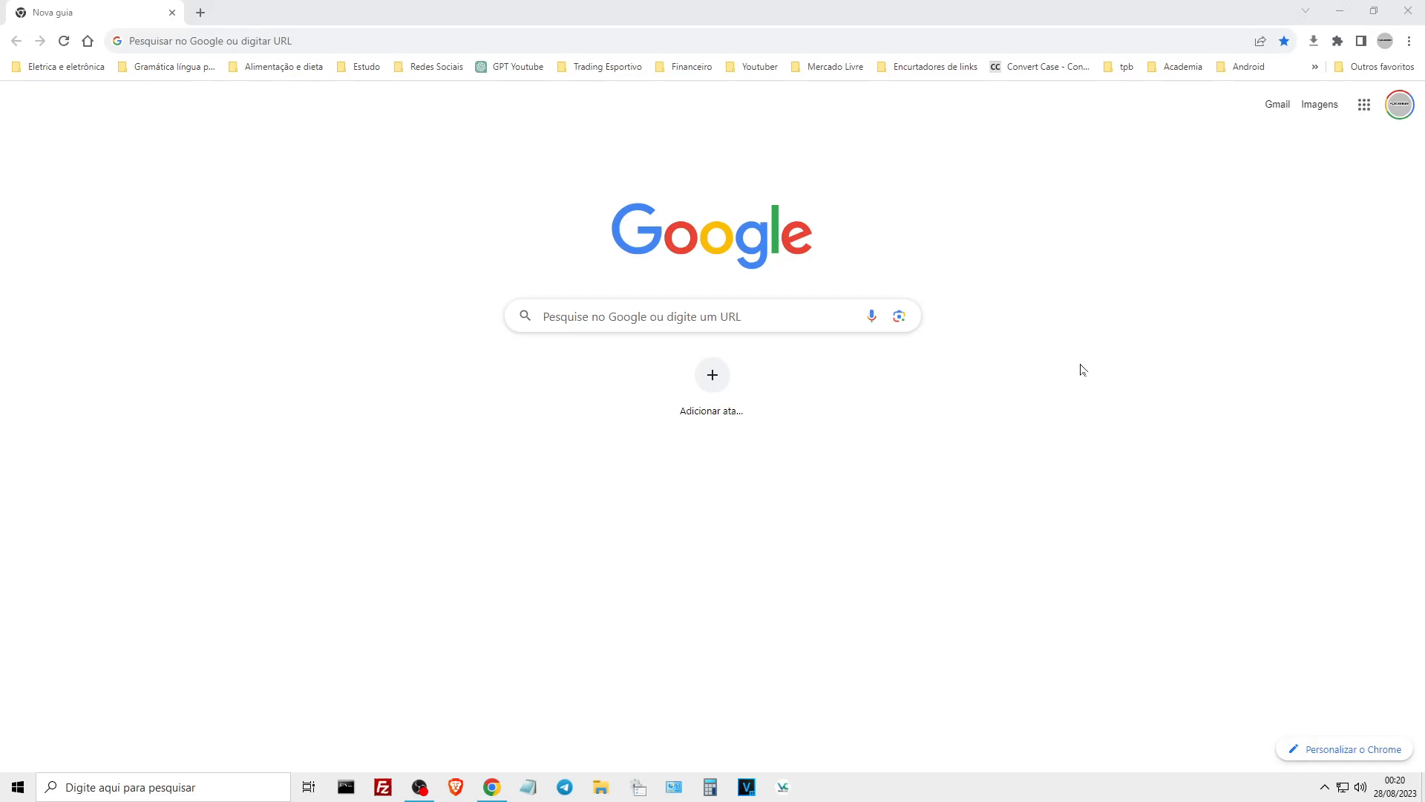
Open the browser settings at the Você e o Google section
click(1409, 41)
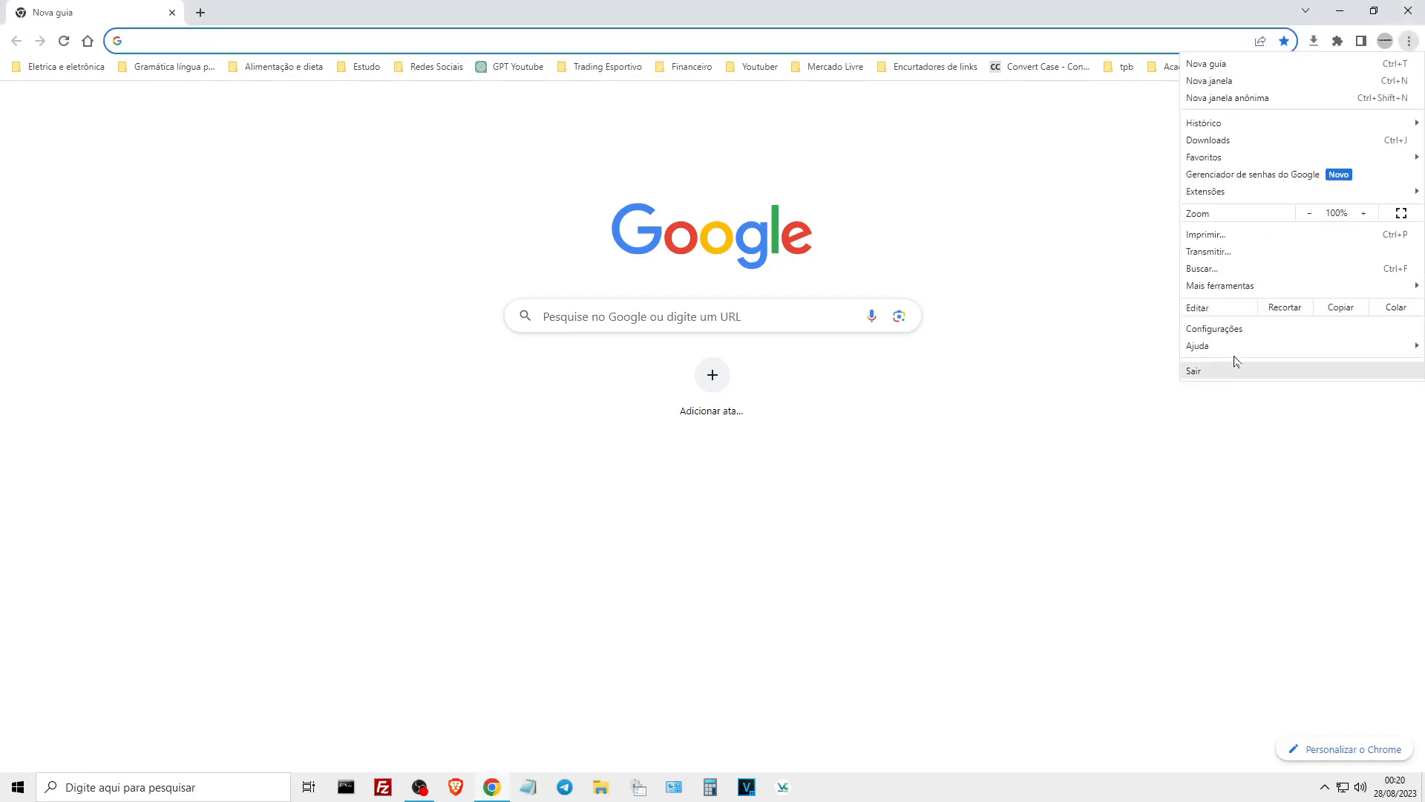
click(1230, 331)
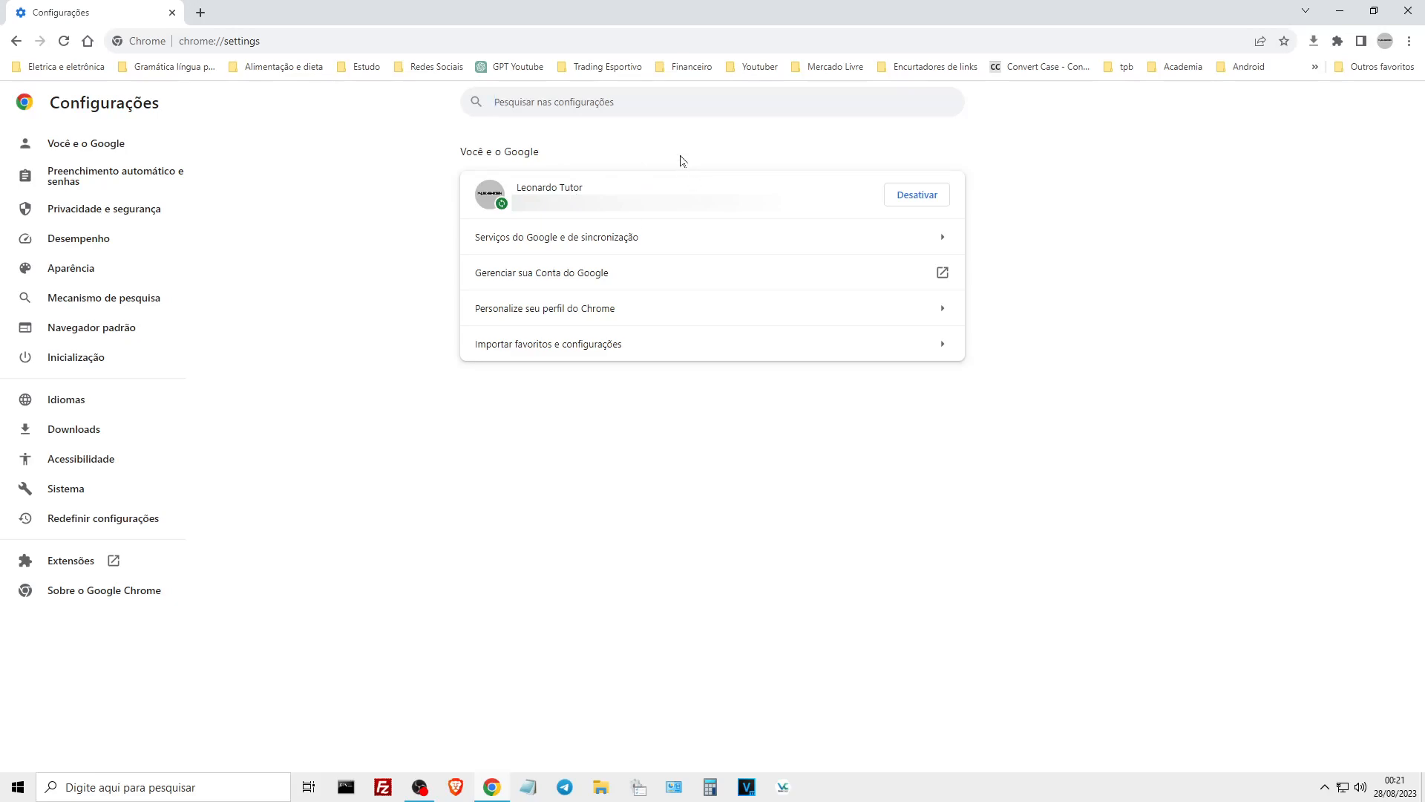
click(85, 143)
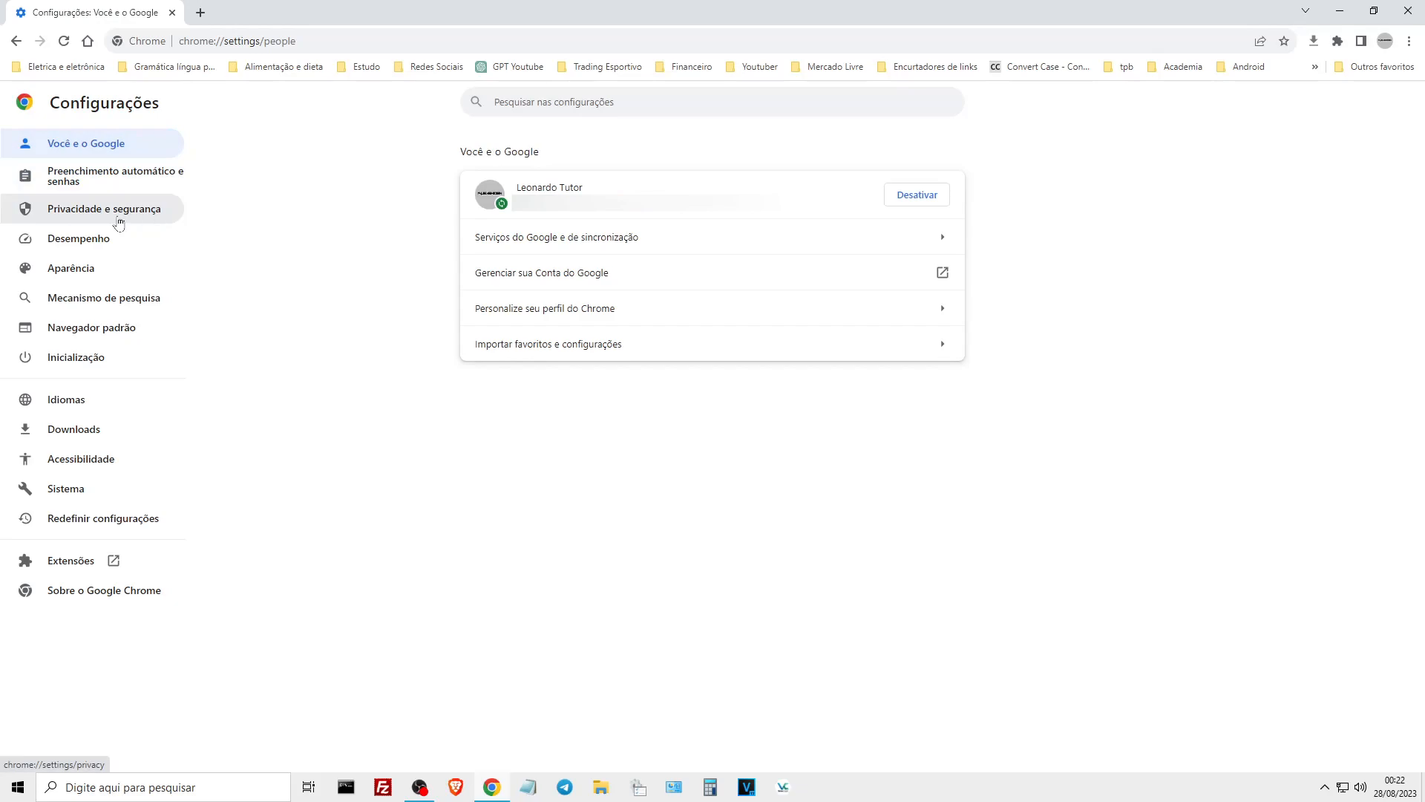
Open the Remover dados de navegação options under Privacidade e segurança and review the advanced data types
click(150, 214)
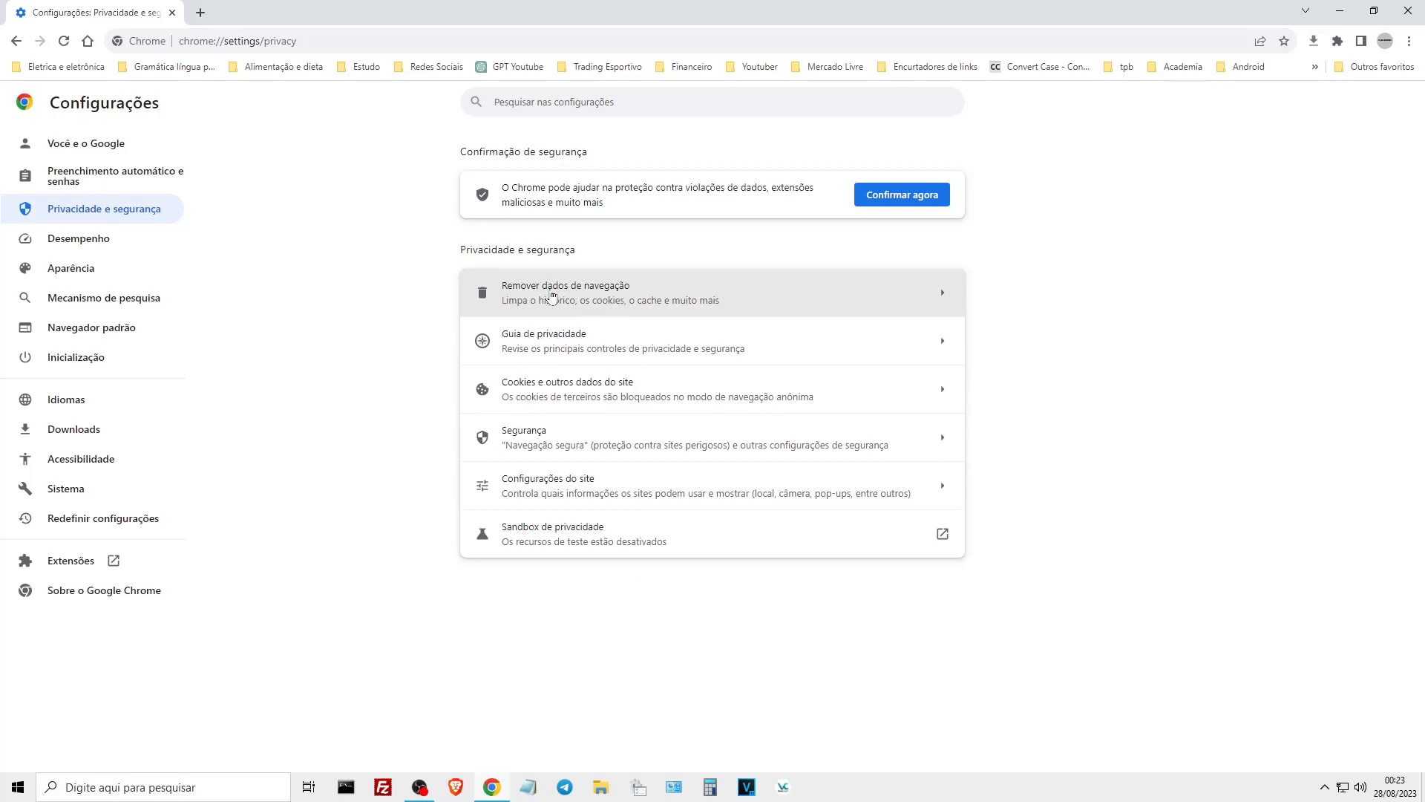
click(647, 305)
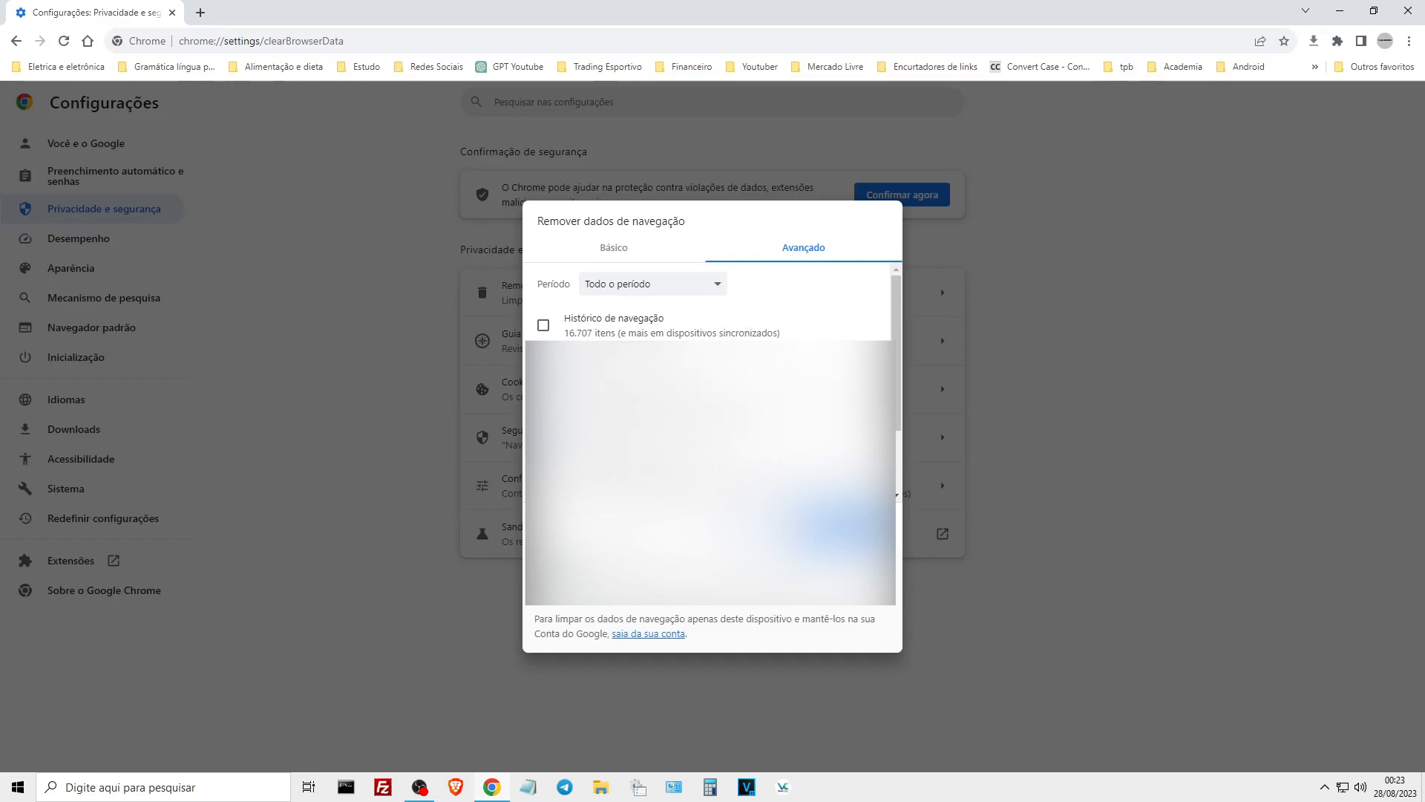
scroll(709, 301, down, 2)
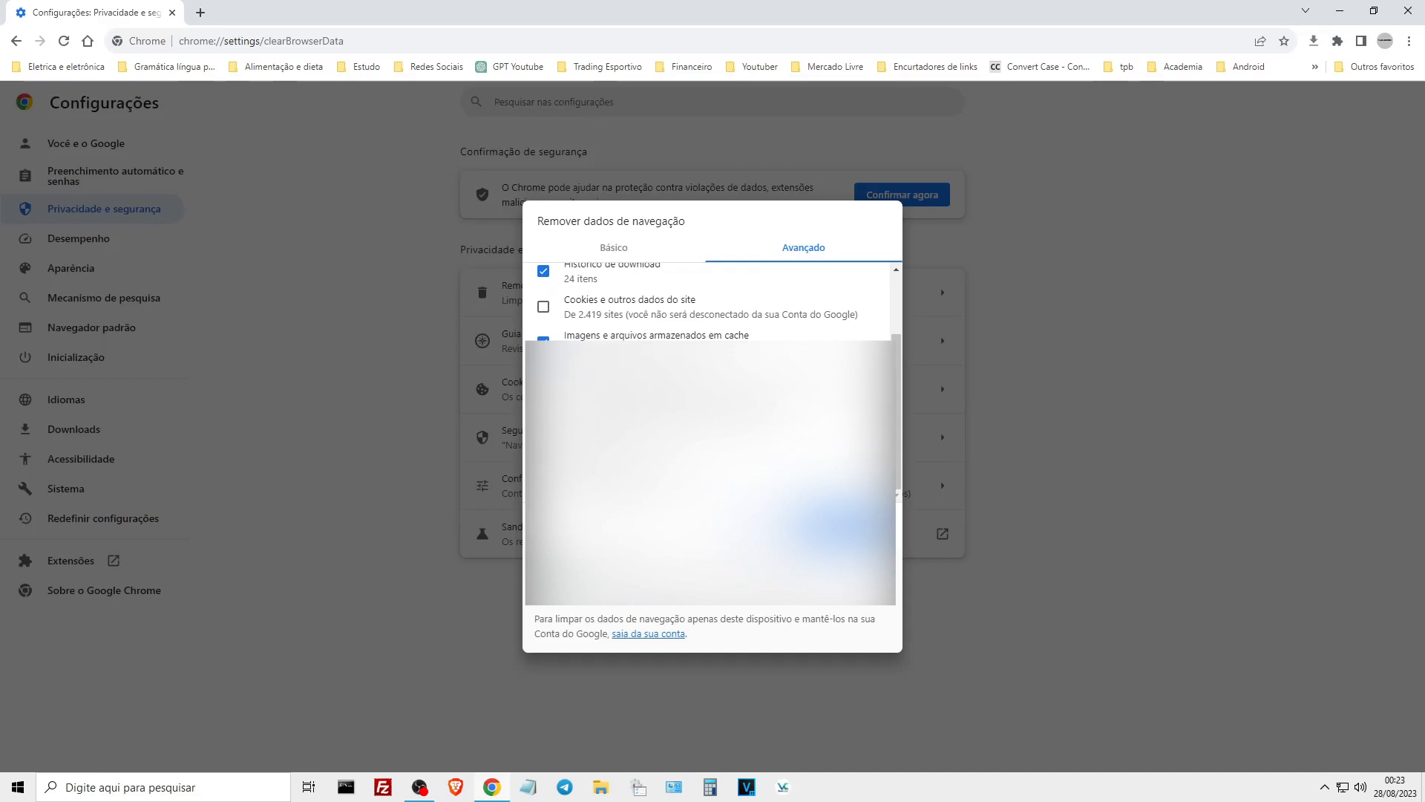
scroll(665, 334, up, 3)
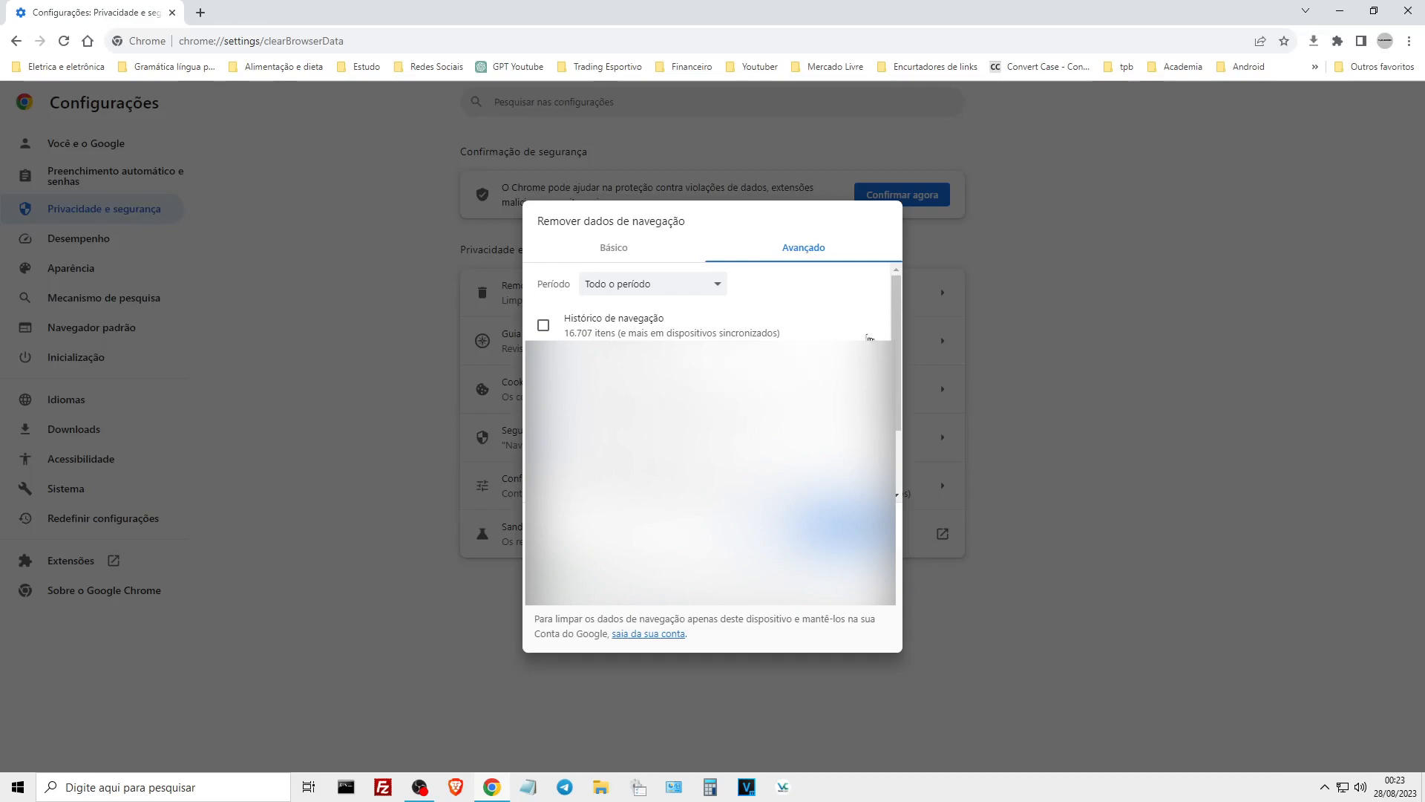
scroll(898, 280, down, 2)
scroll(897, 281, up, 2)
scroll(709, 301, down, 2)
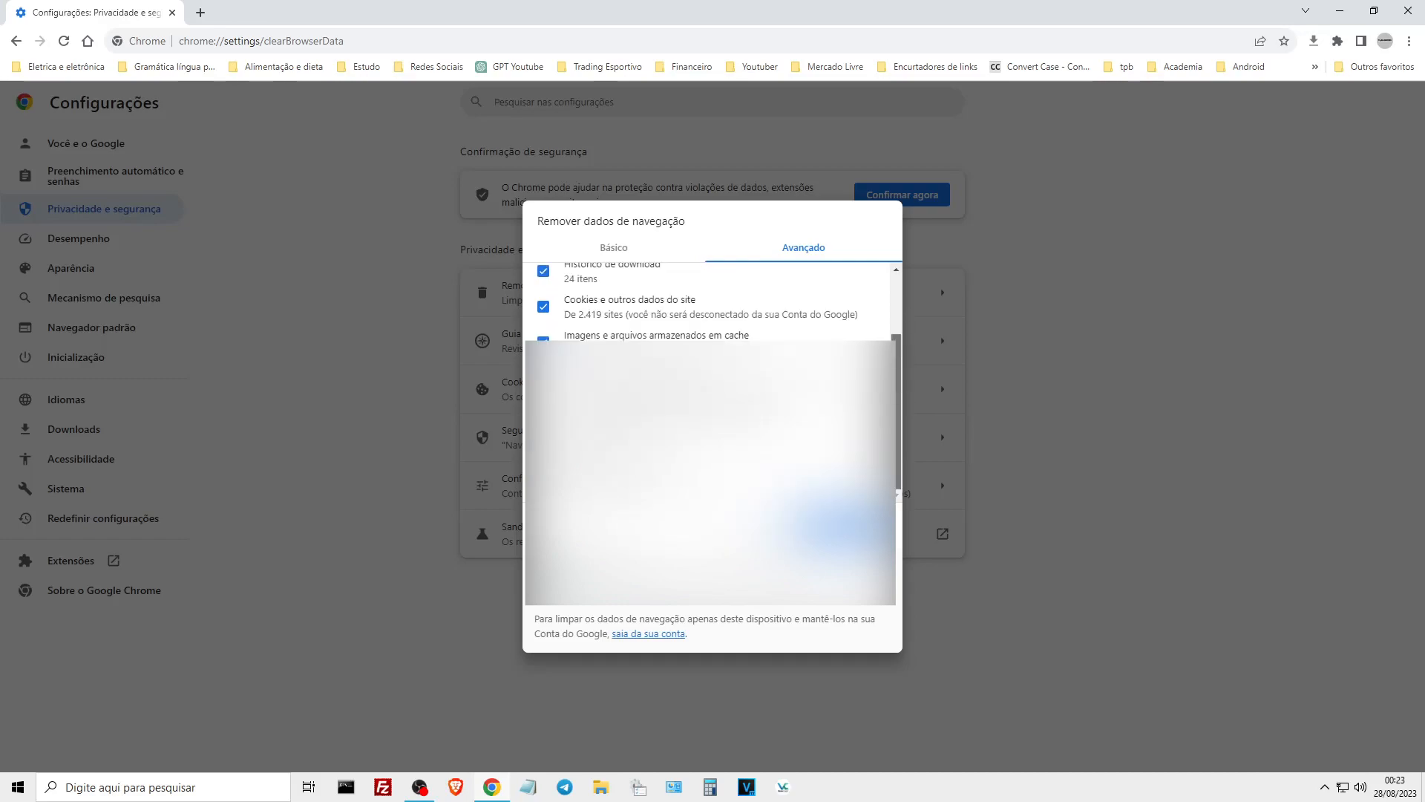
Remove only Imagens e arquivos armazenados em cache for Todo o período, leaving history and cookies unselected
scroll(713, 305, up, 2)
click(668, 287)
click(674, 290)
scroll(713, 353, down, 1)
scroll(713, 353, up, 1)
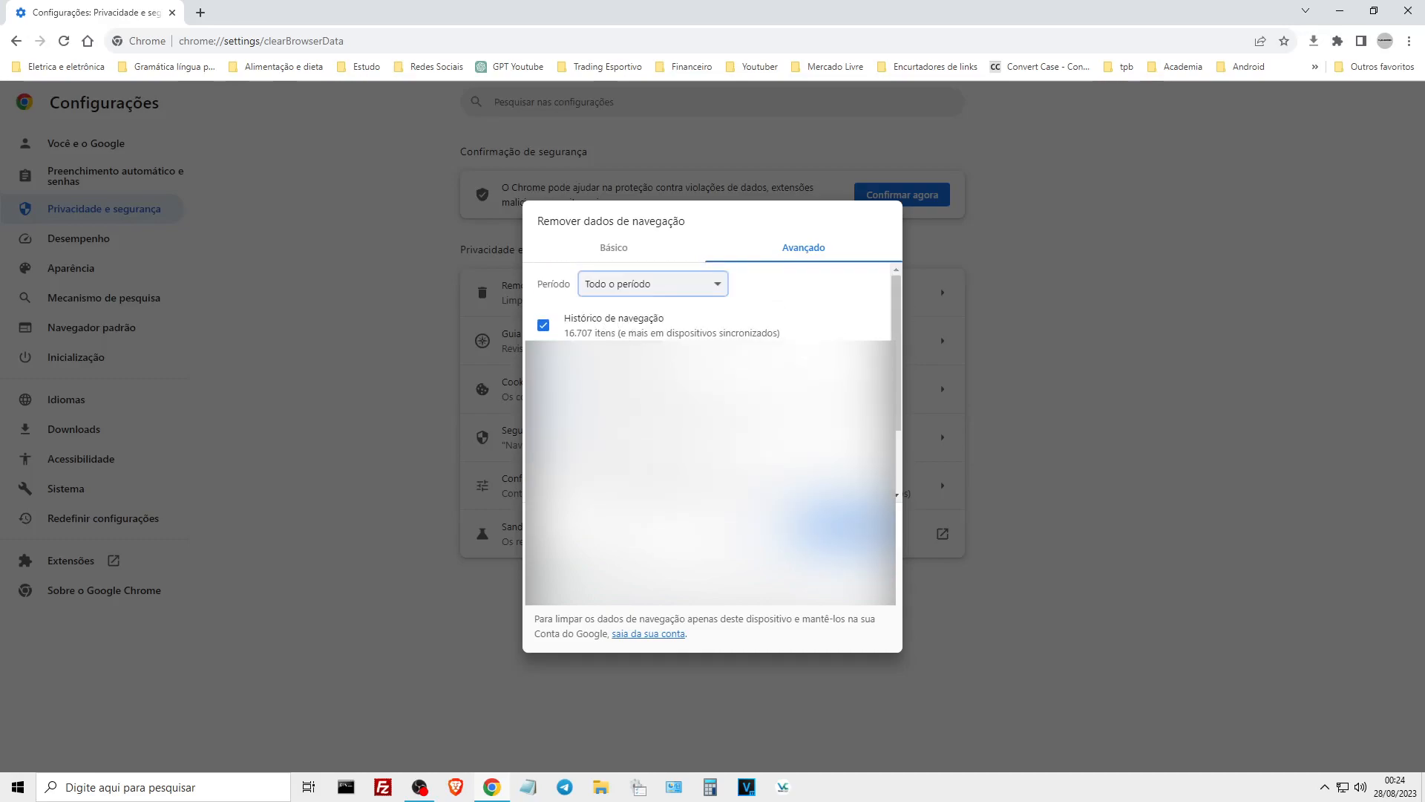
click(545, 400)
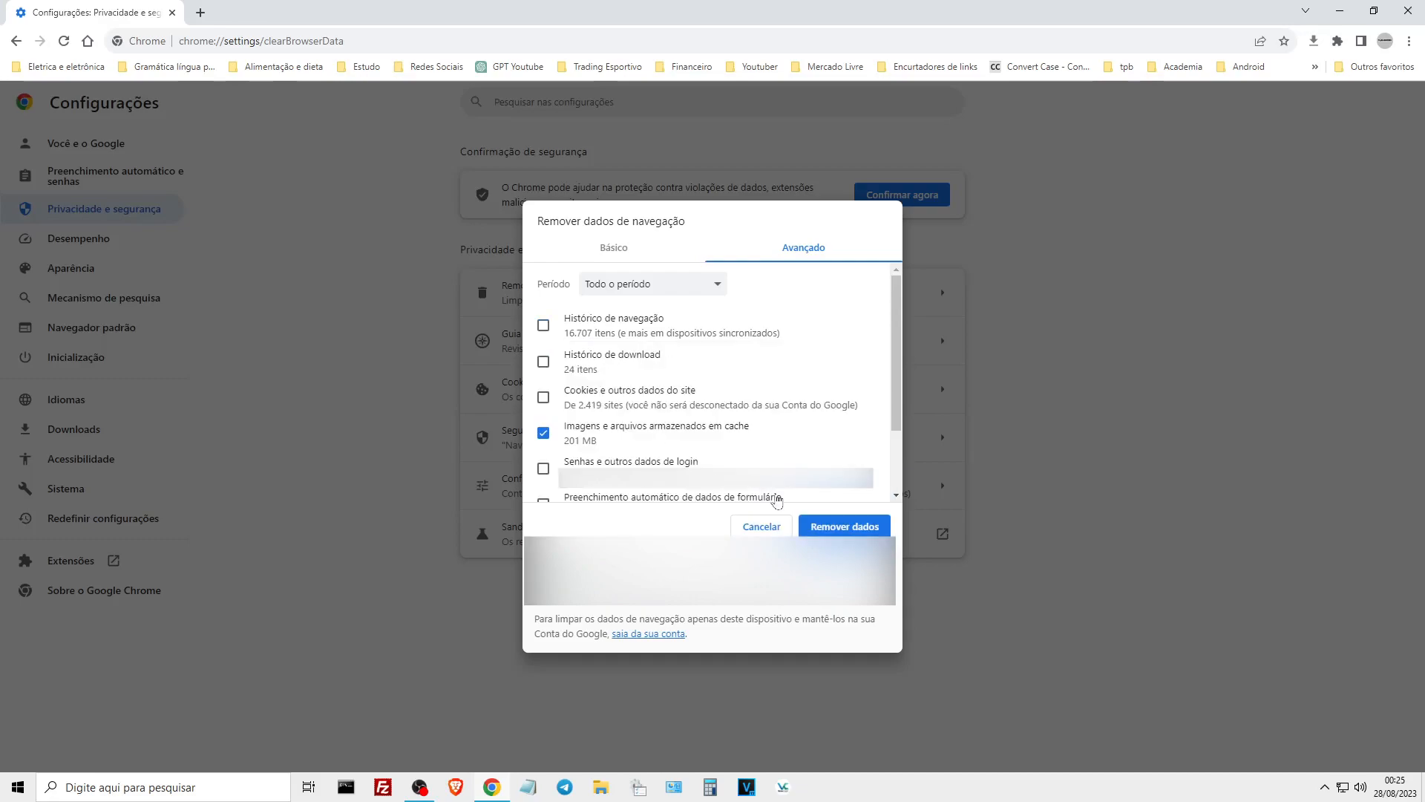
click(855, 531)
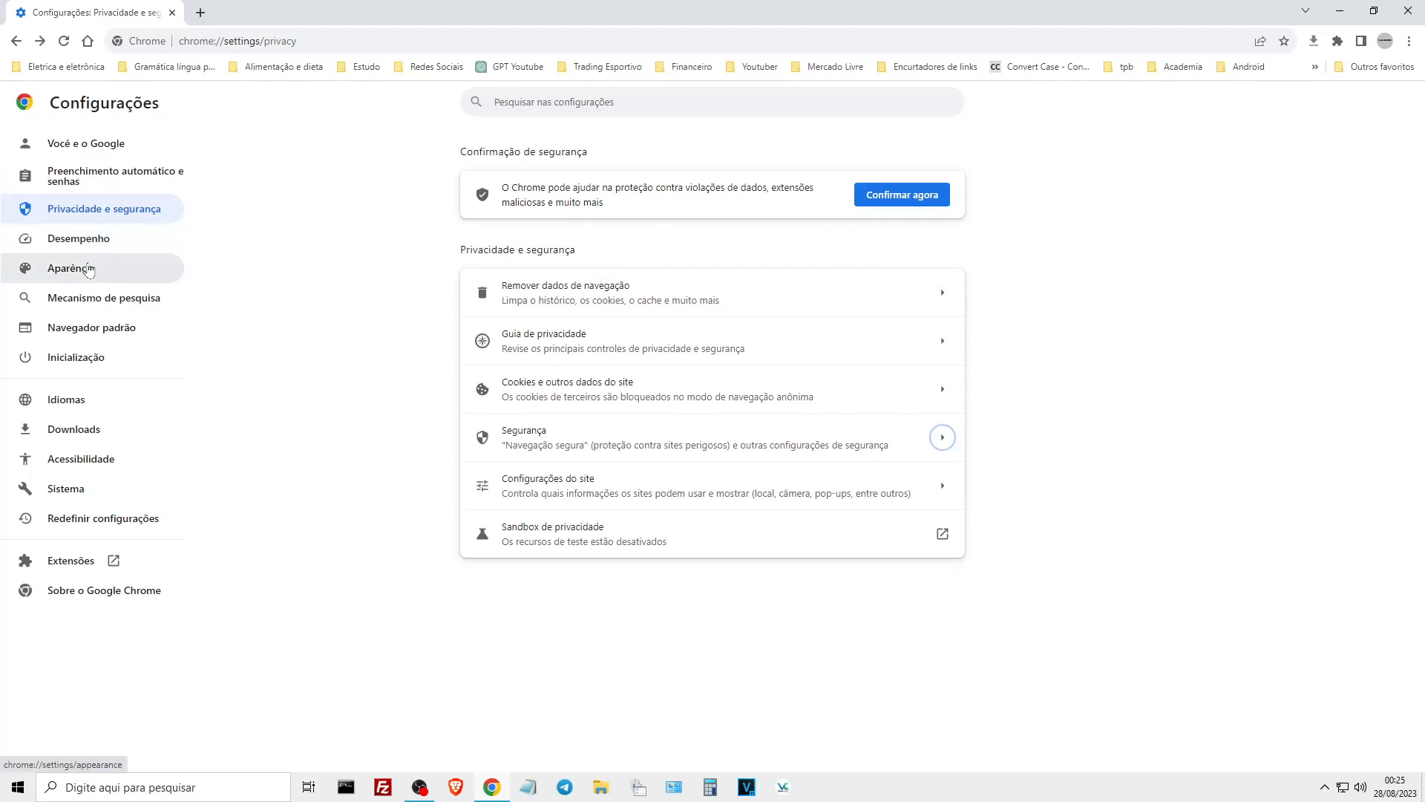
View the Economia de memória option in the Desempenho settings, opening two new tabs to illustrate inactive tabs
click(93, 242)
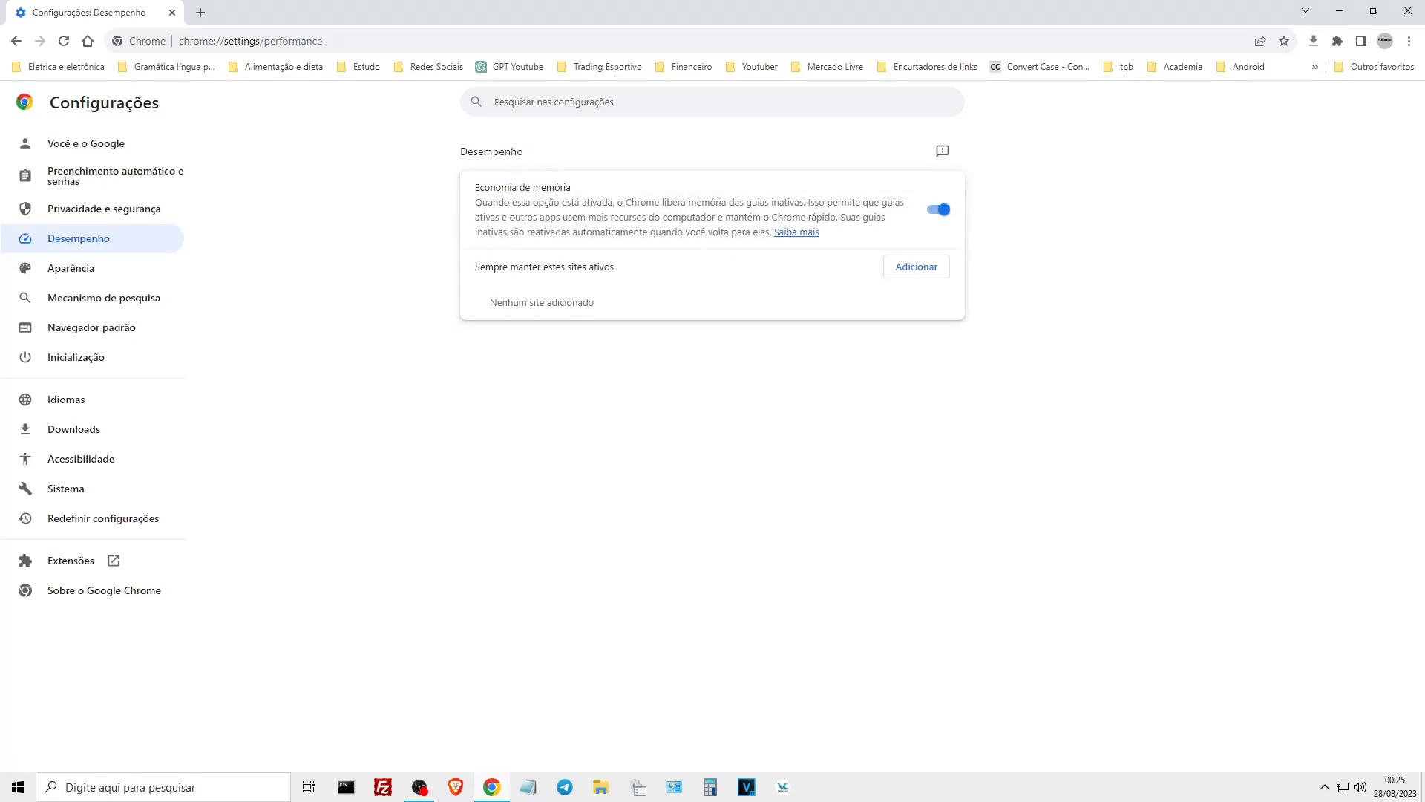
key(ctrl+t)
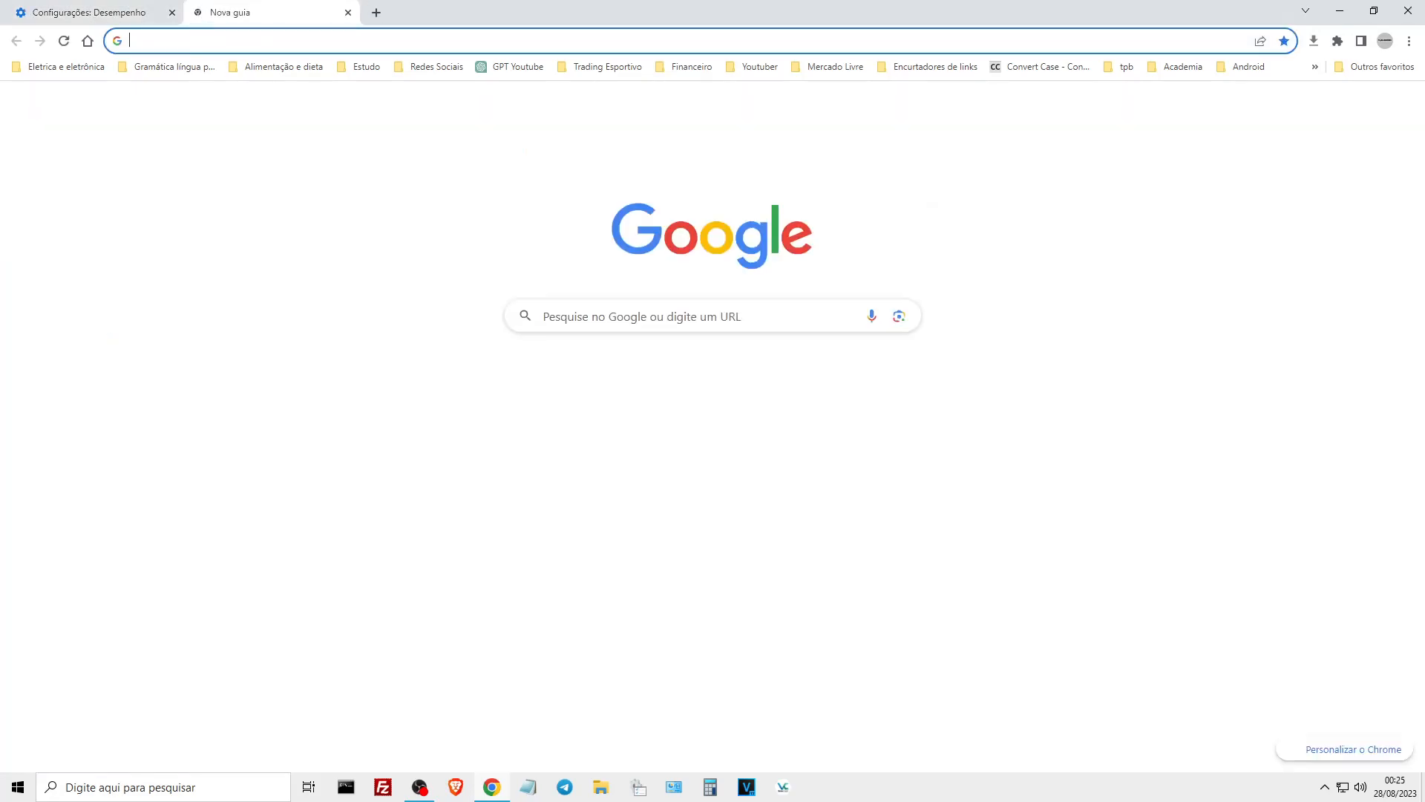
click(377, 12)
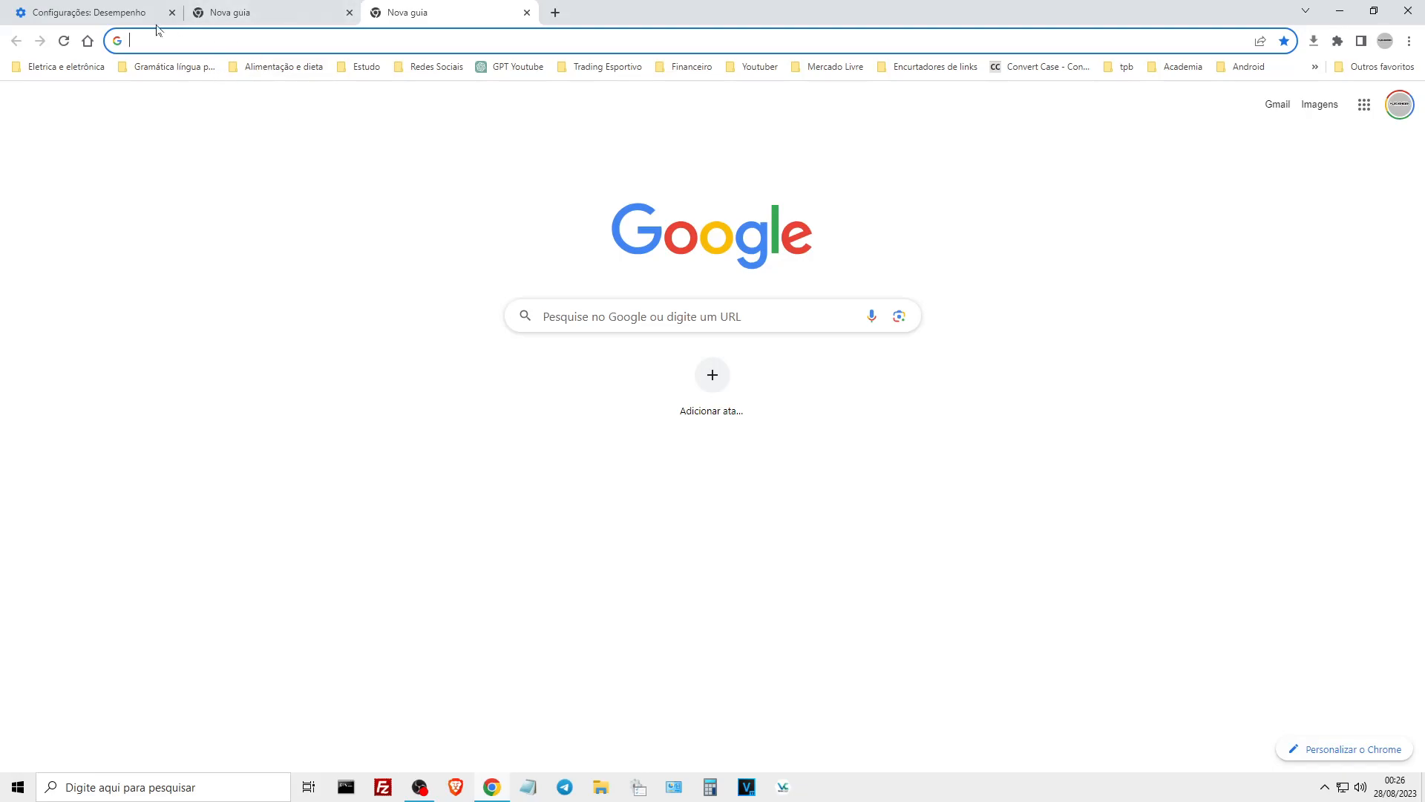
click(280, 20)
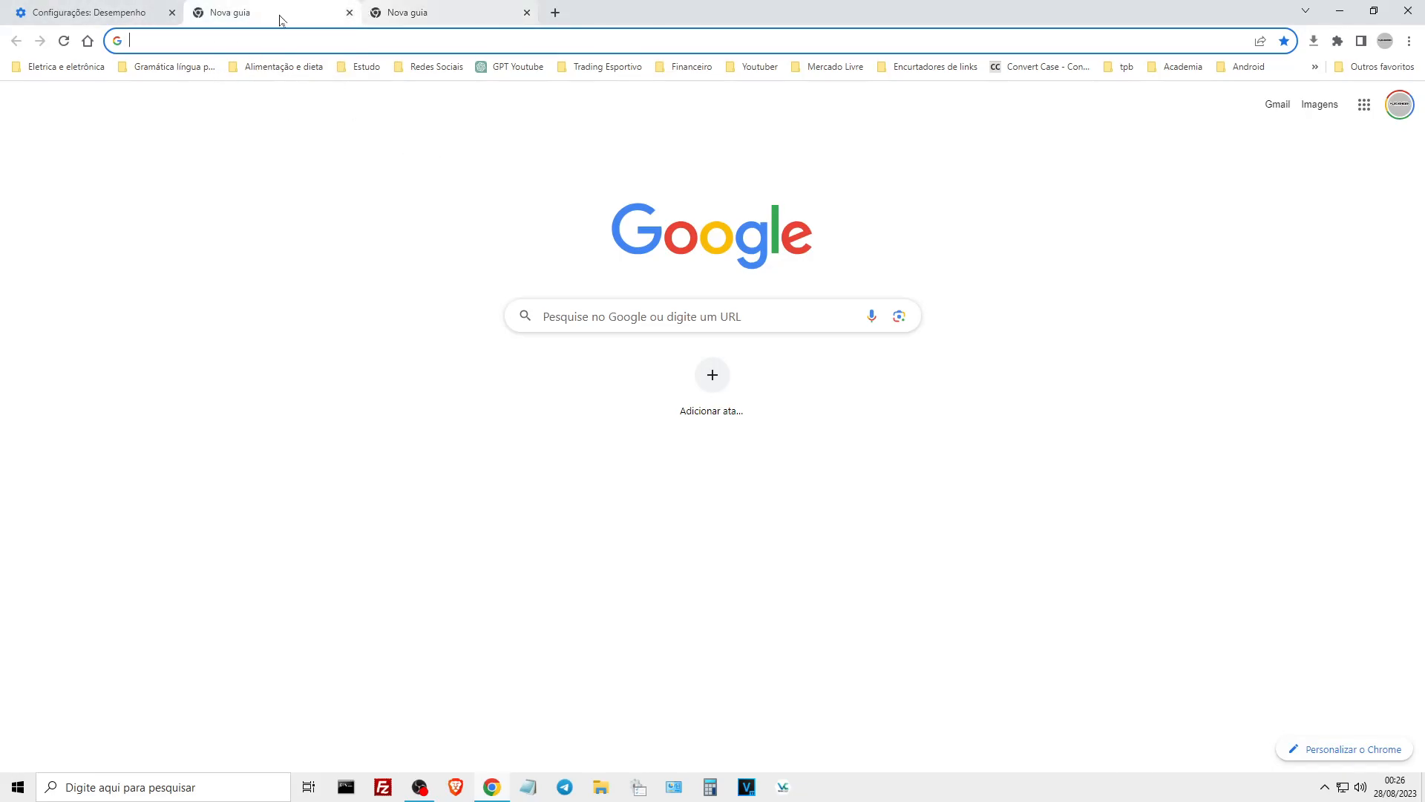
click(126, 10)
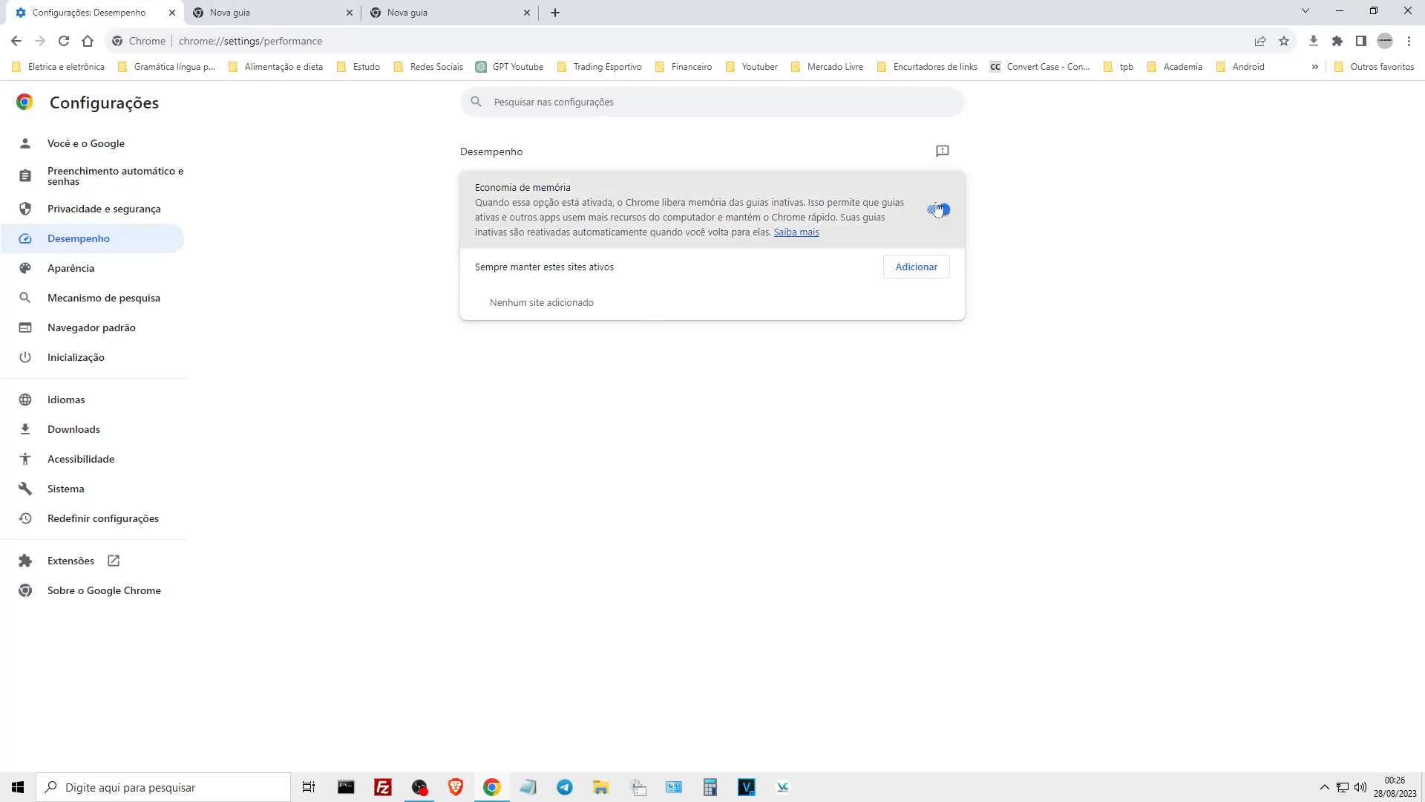
Open the Aparência settings, browse the themes in the Chrome Web Store, and close the store and spare tabs
click(99, 270)
click(854, 206)
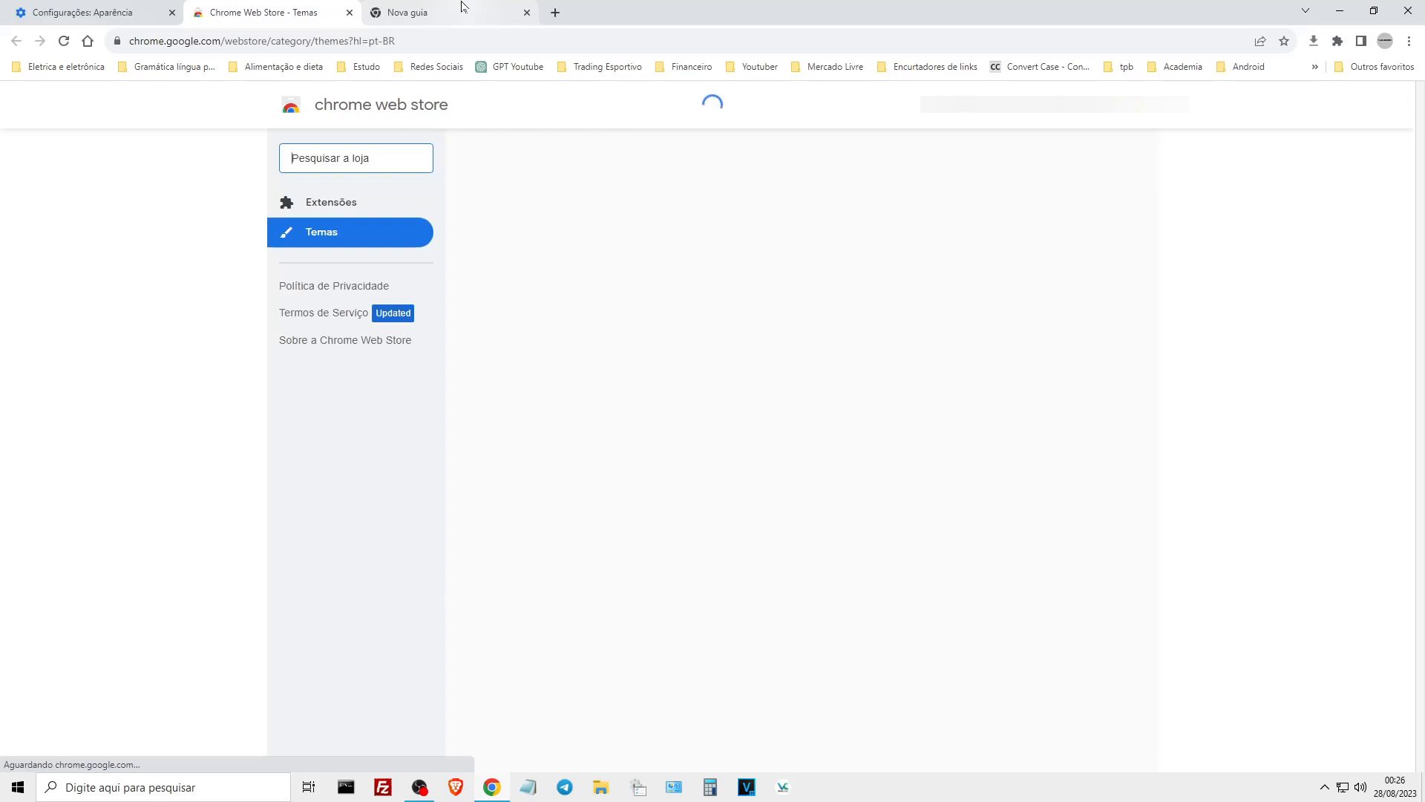
middle_click(463, 7)
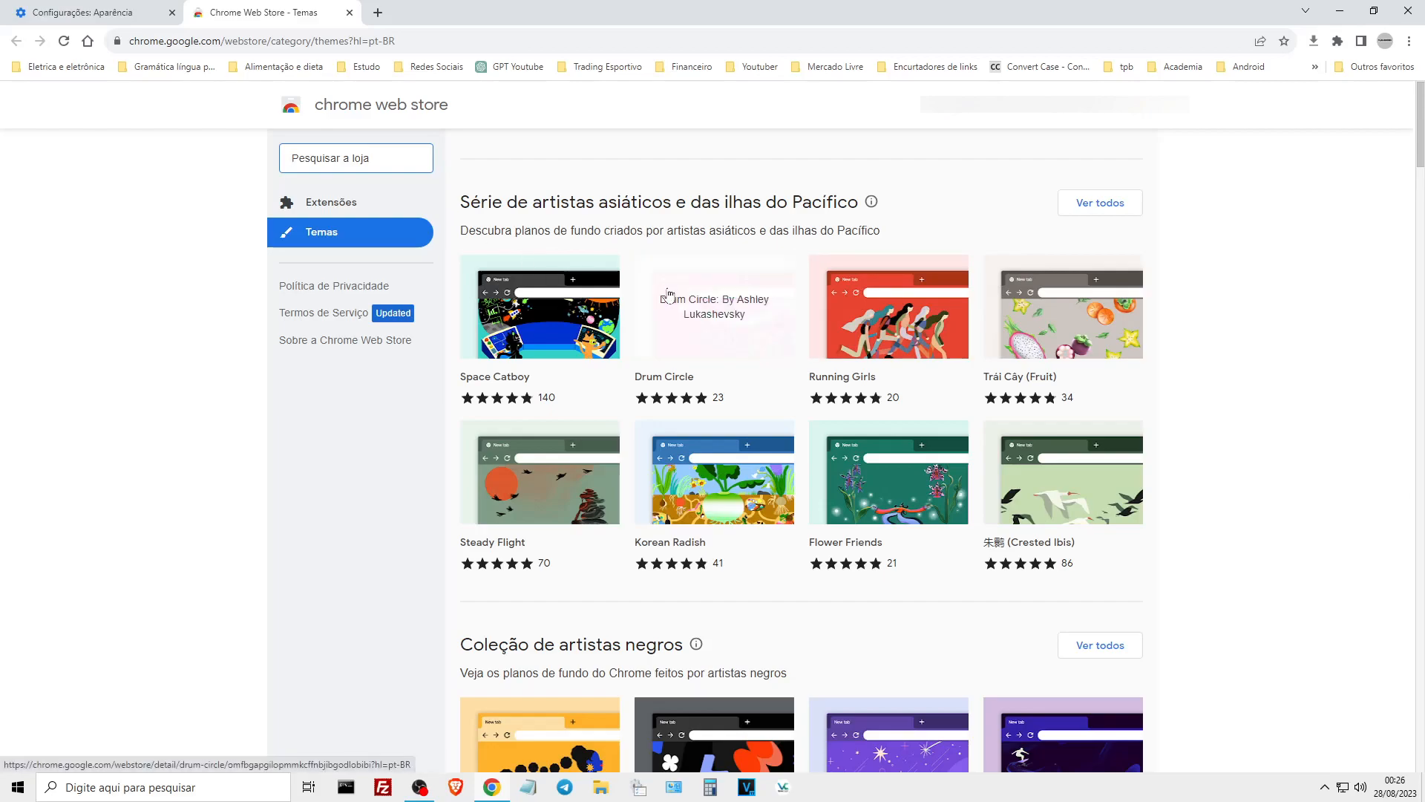
scroll(668, 295, down, 8)
scroll(668, 295, up, 8)
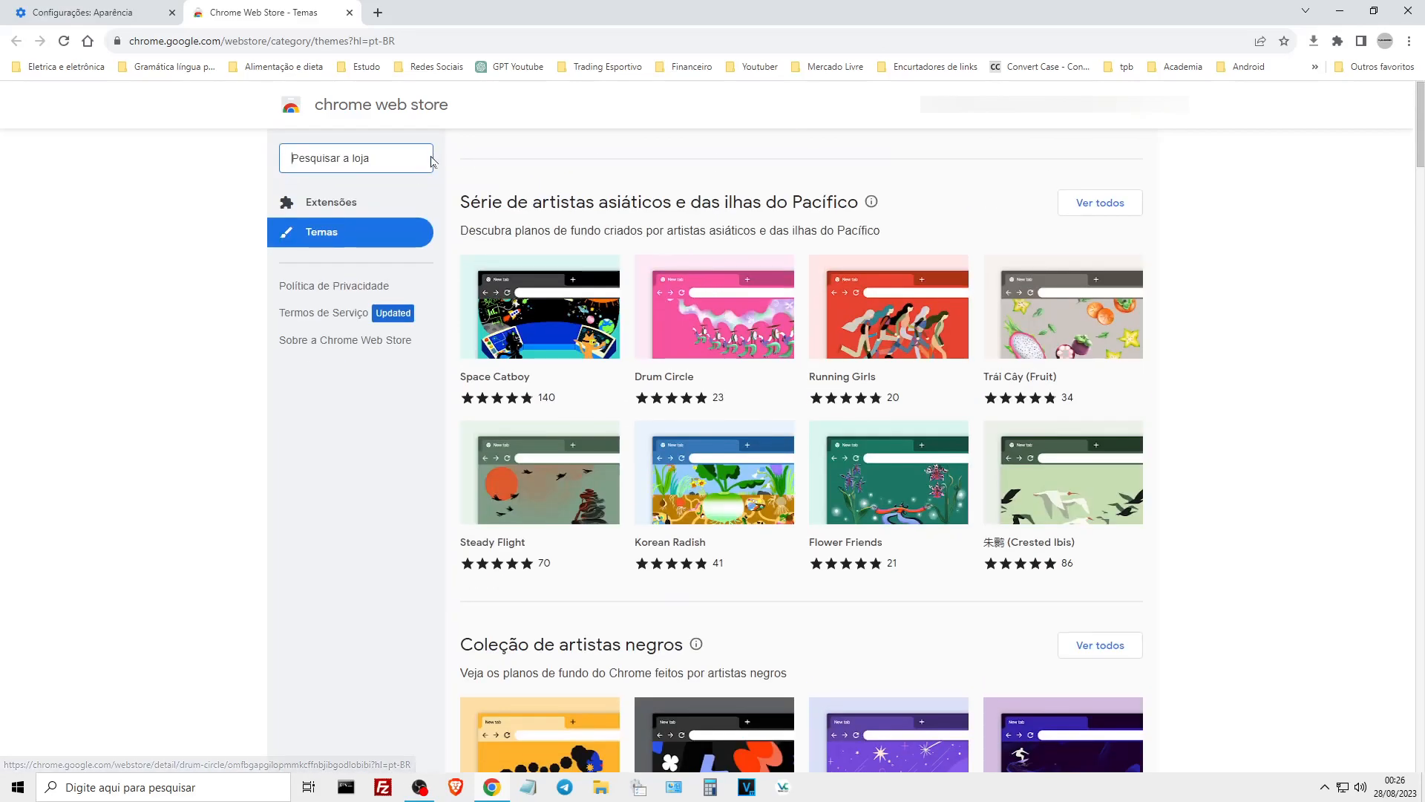
click(349, 13)
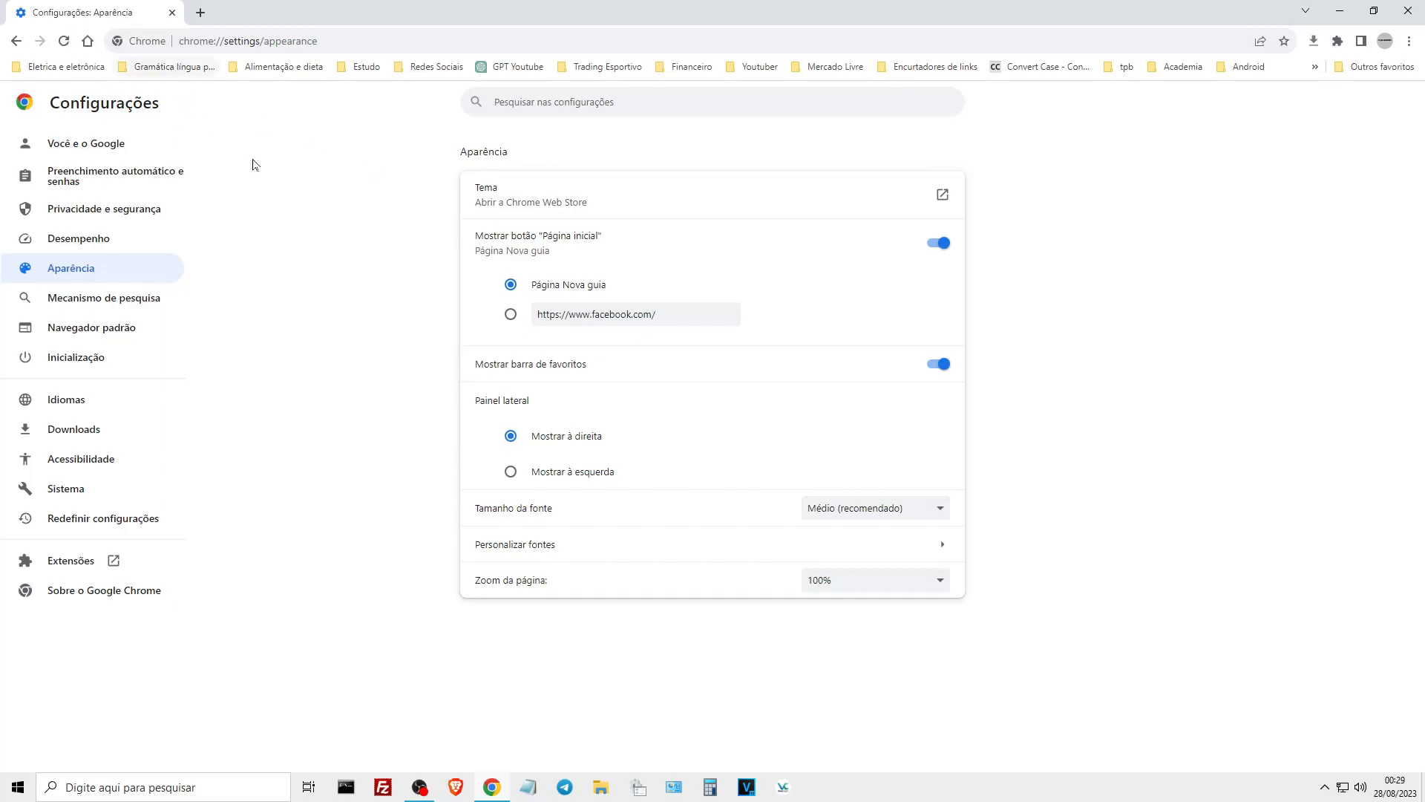
Turn off Mostrar botão "Página inicial" in the Aparência settings and open a new tab
click(939, 243)
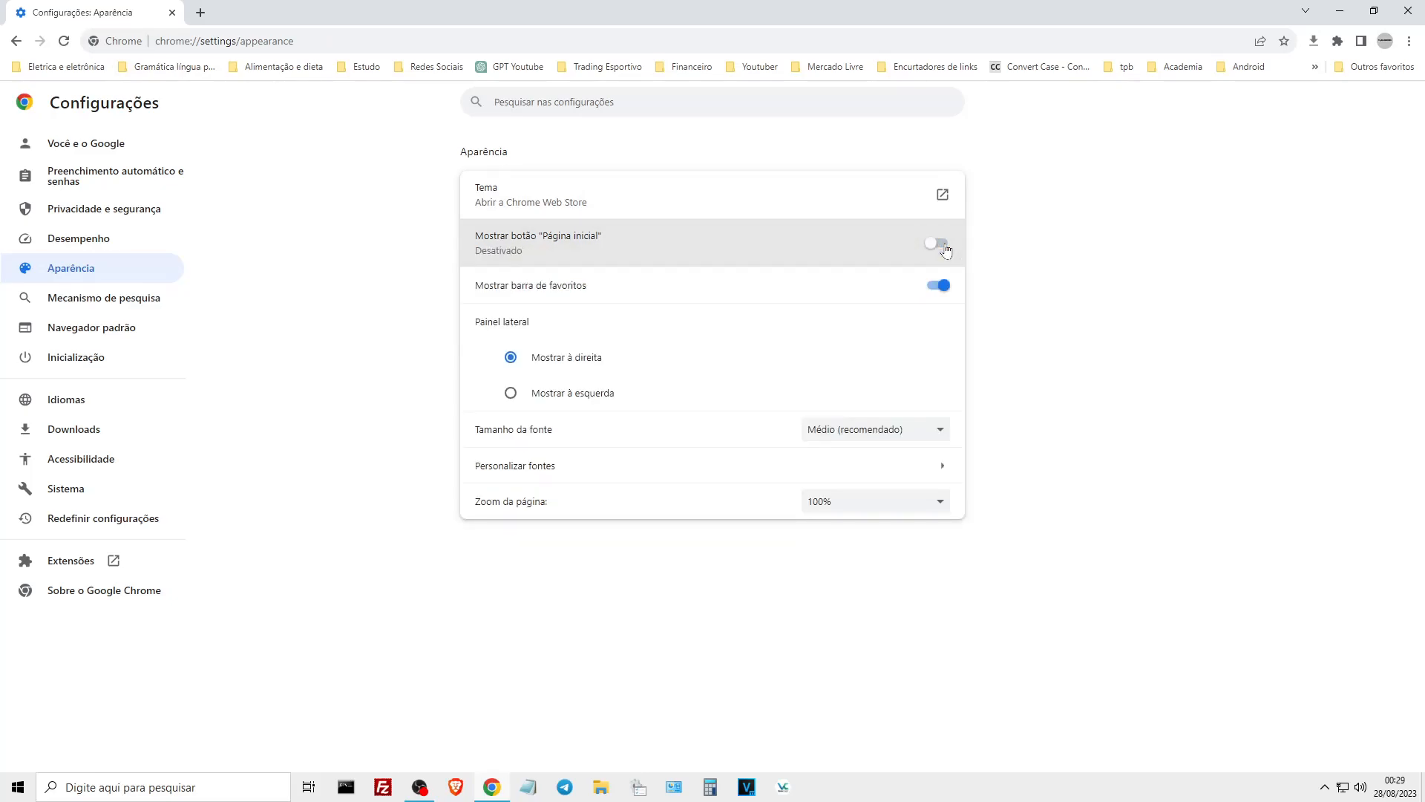
click(200, 13)
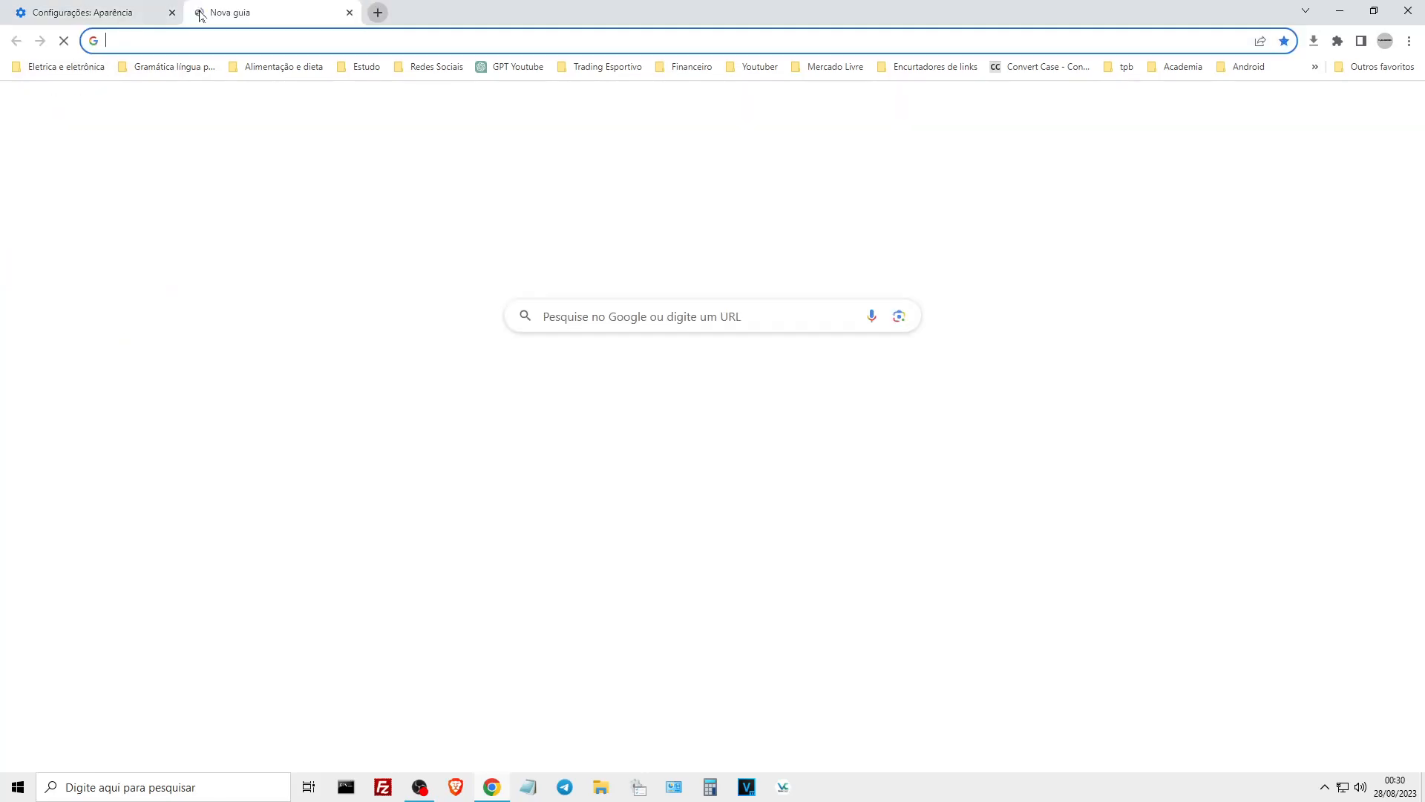
Return to the Aparência settings and switch Mostrar barra de favoritos on and back off
click(171, 14)
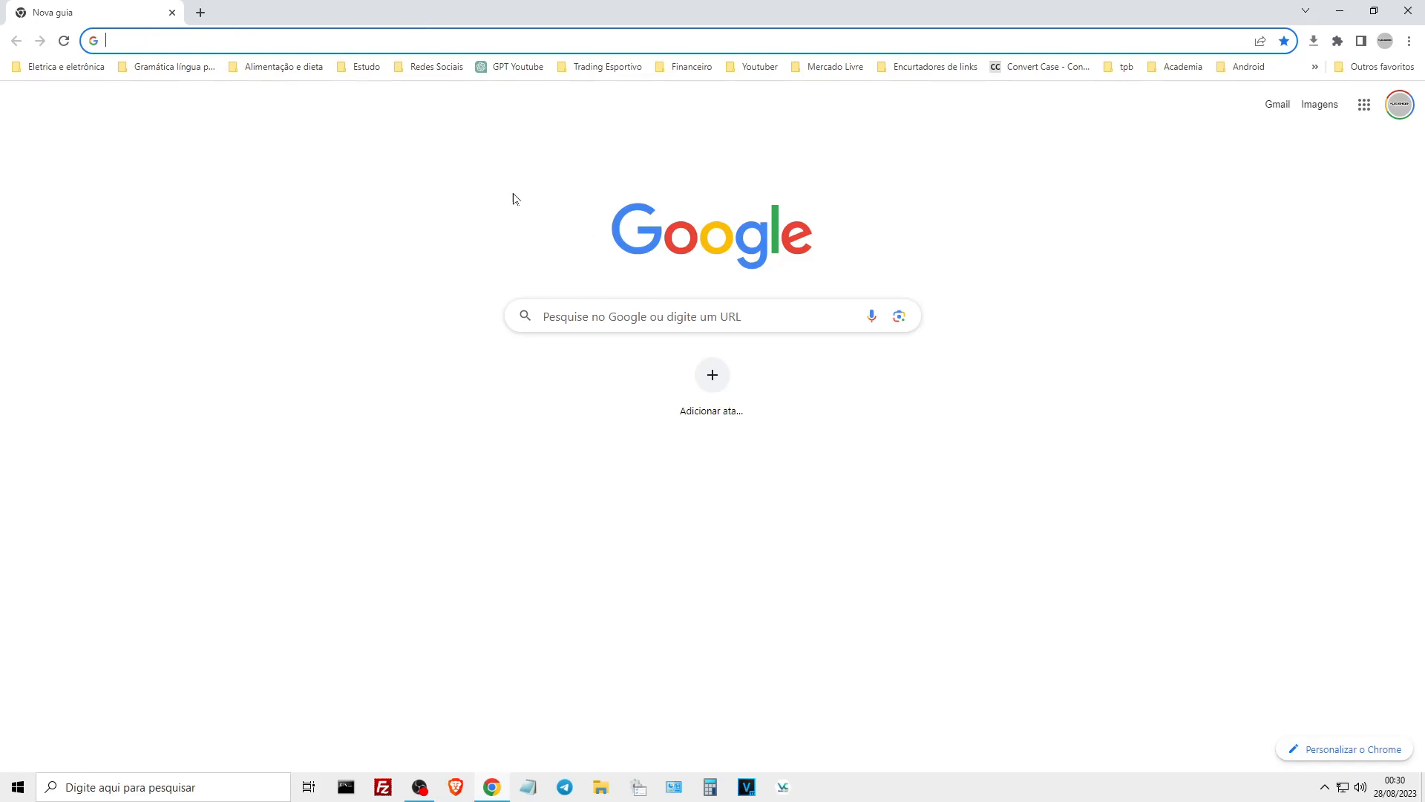
click(407, 42)
click(286, 303)
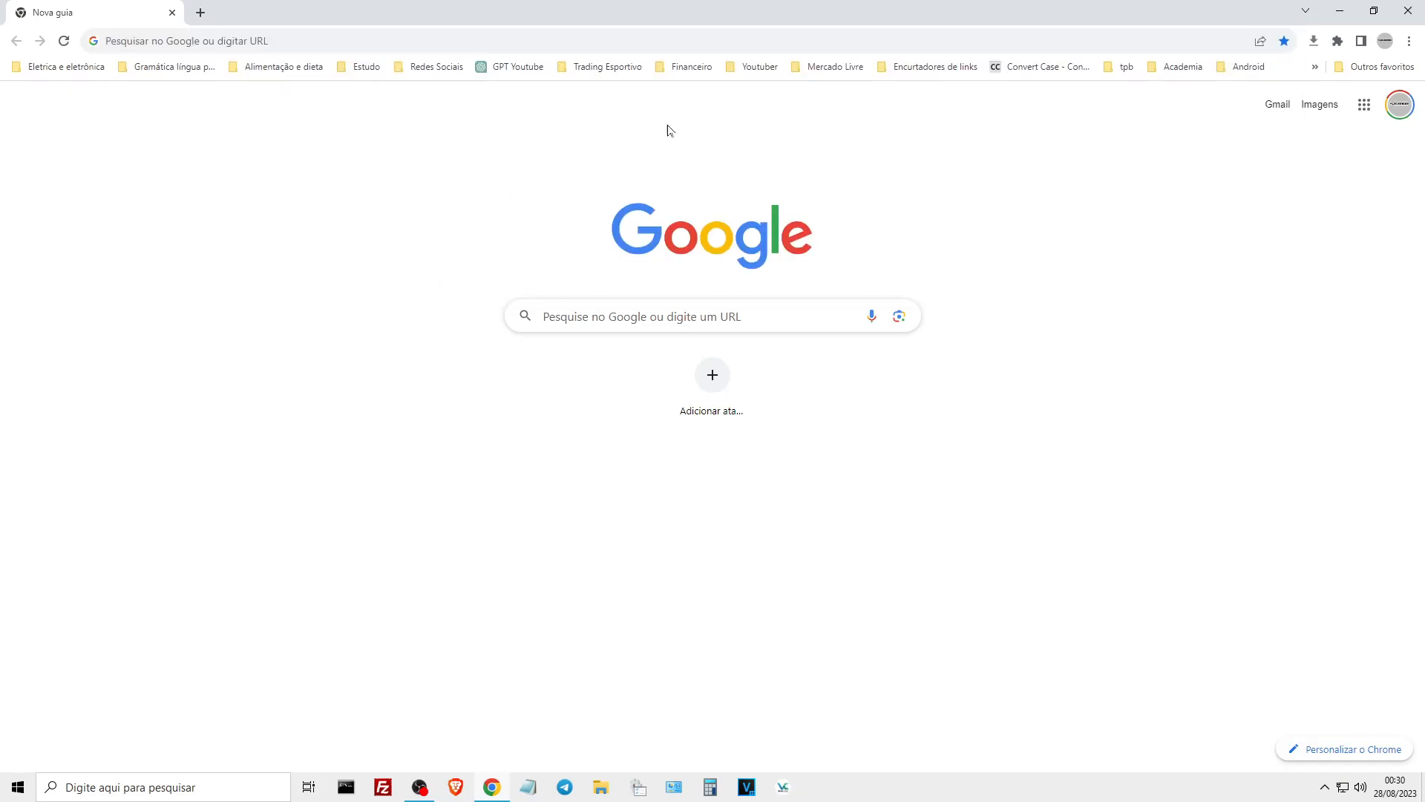
click(1410, 42)
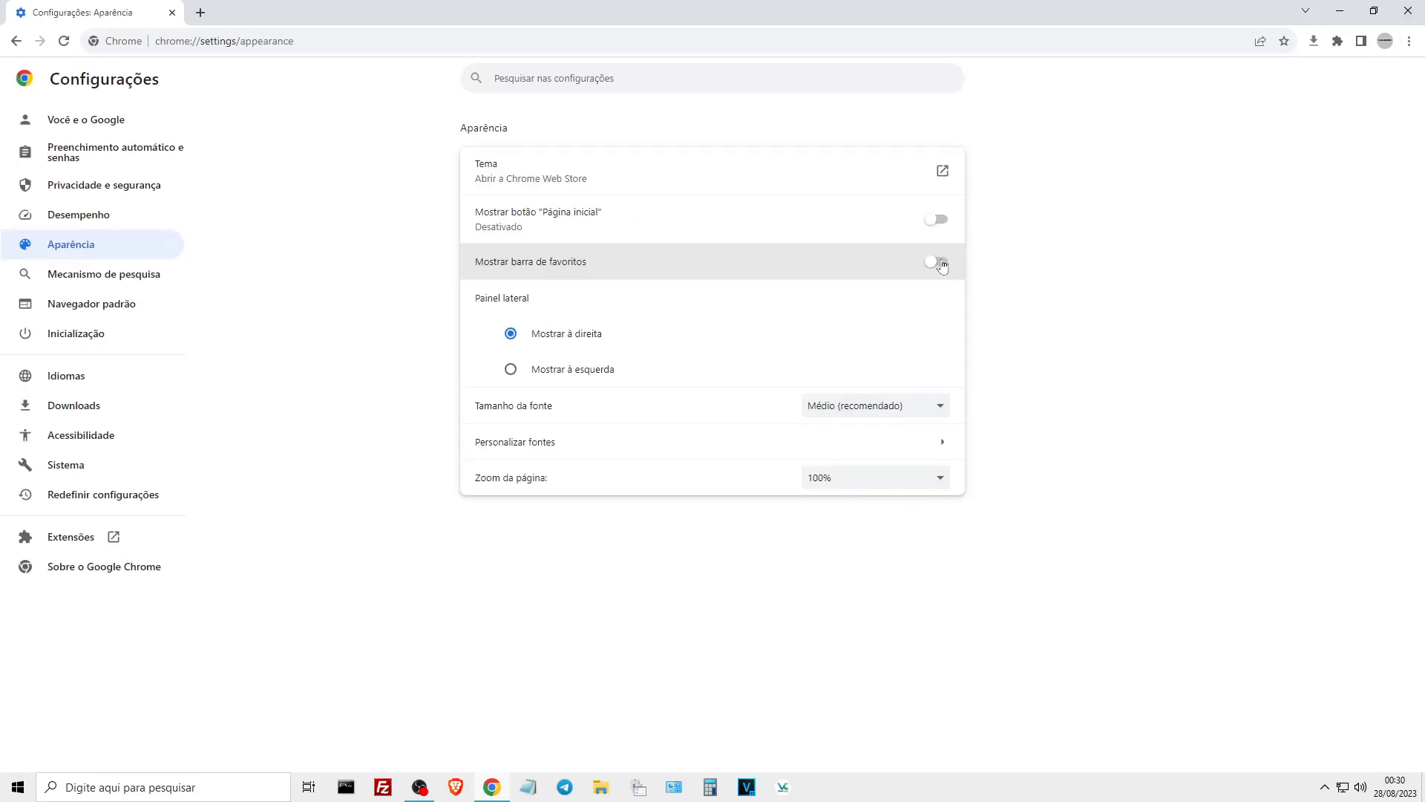
click(937, 262)
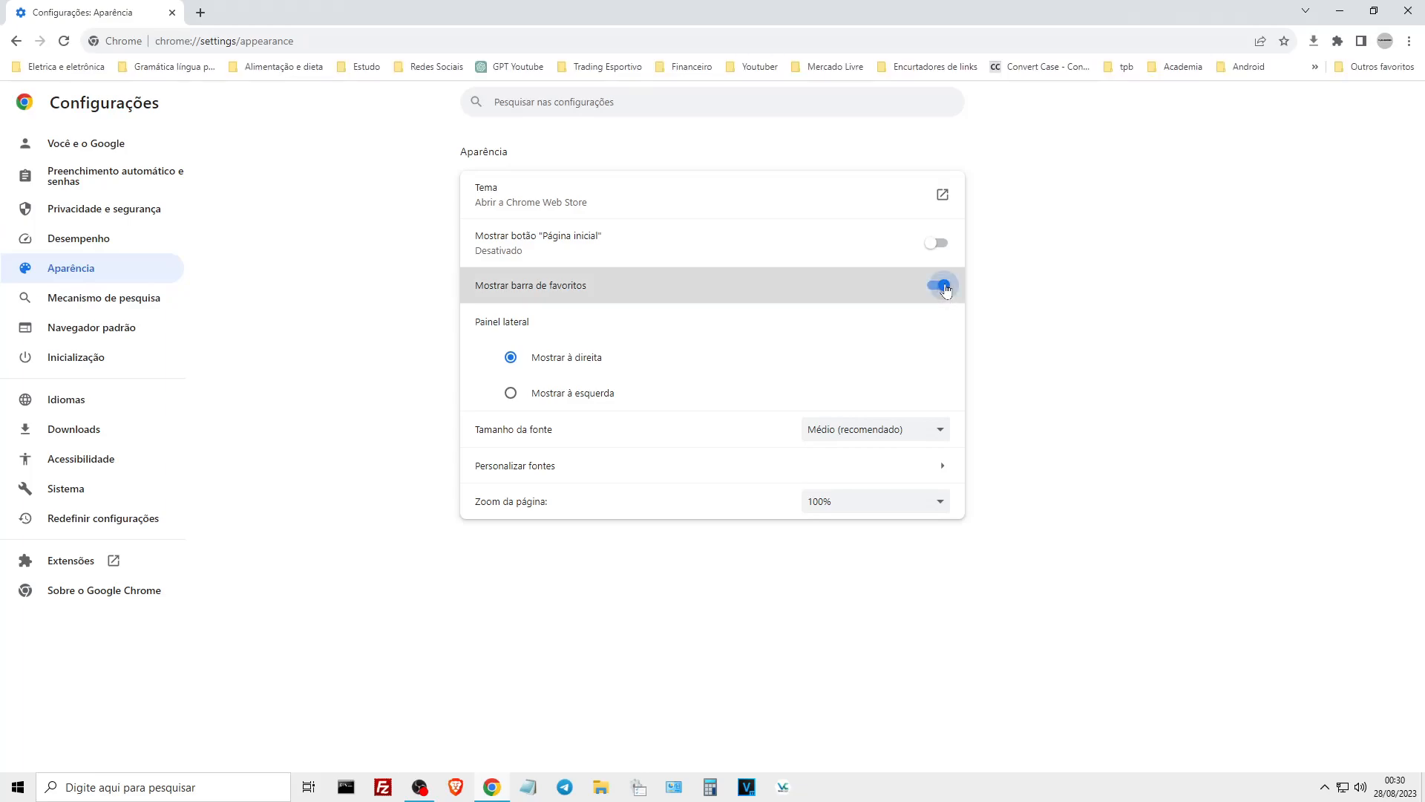
click(944, 289)
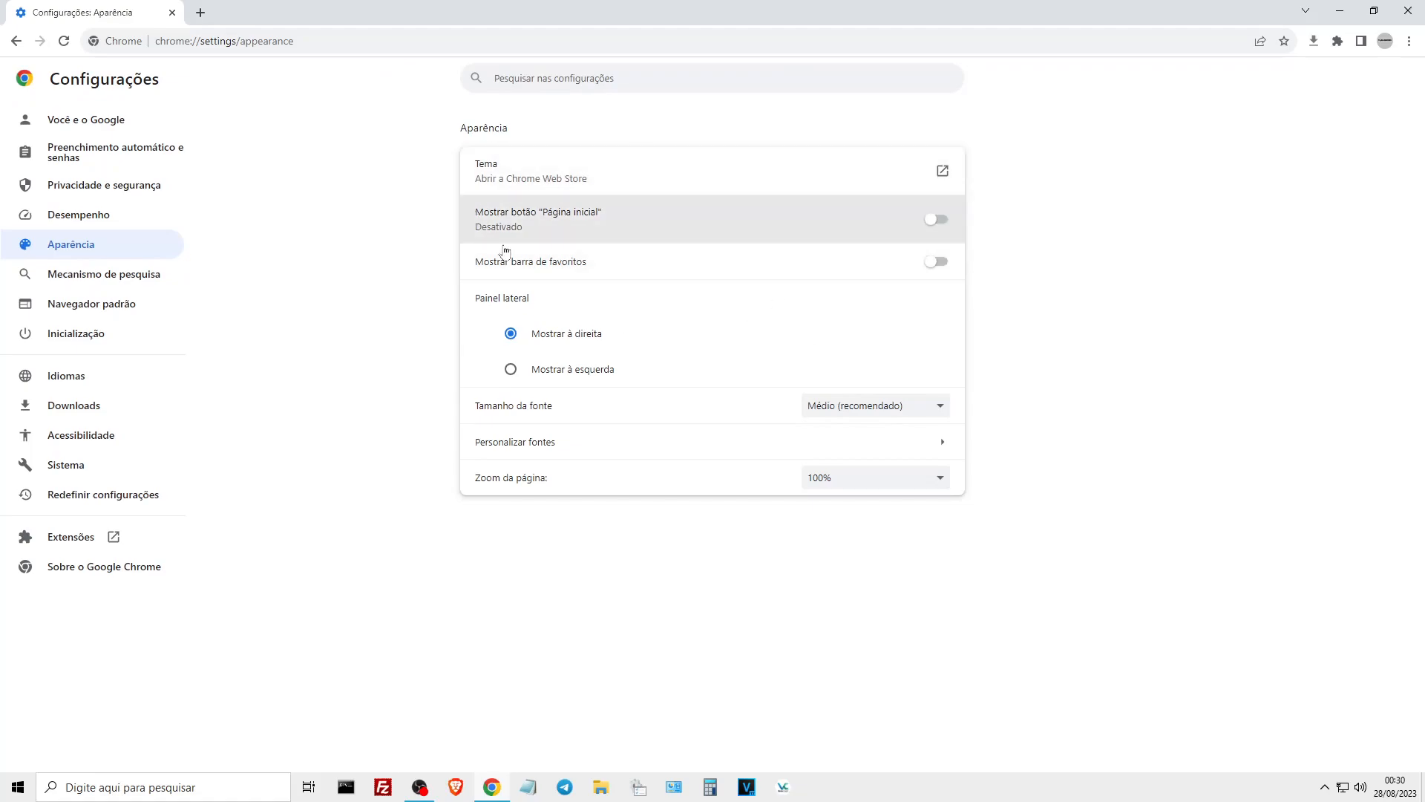
Examine the available address bar search engines in the Mecanismo de pesquisa settings, leaving the selection as it is
click(130, 281)
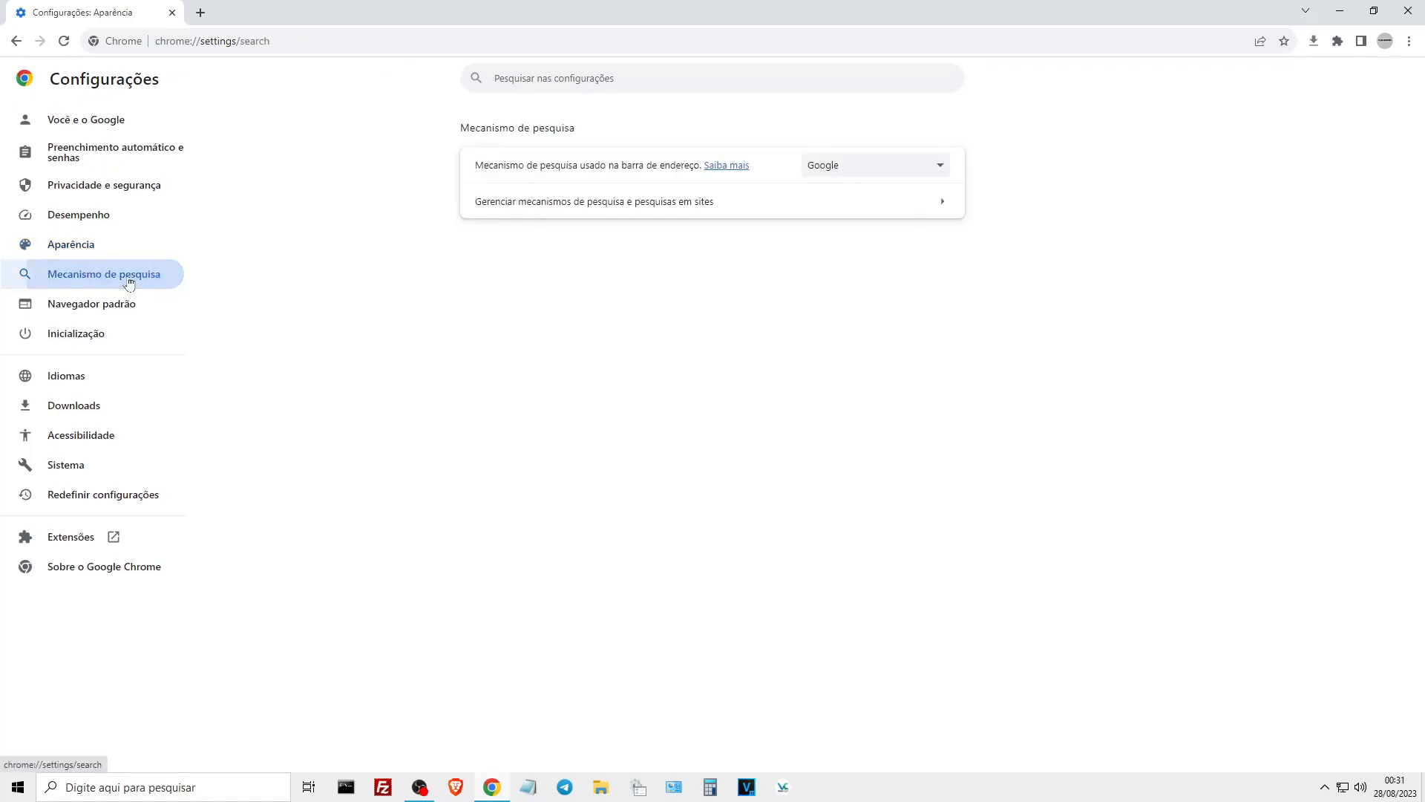
click(921, 170)
click(925, 169)
click(924, 169)
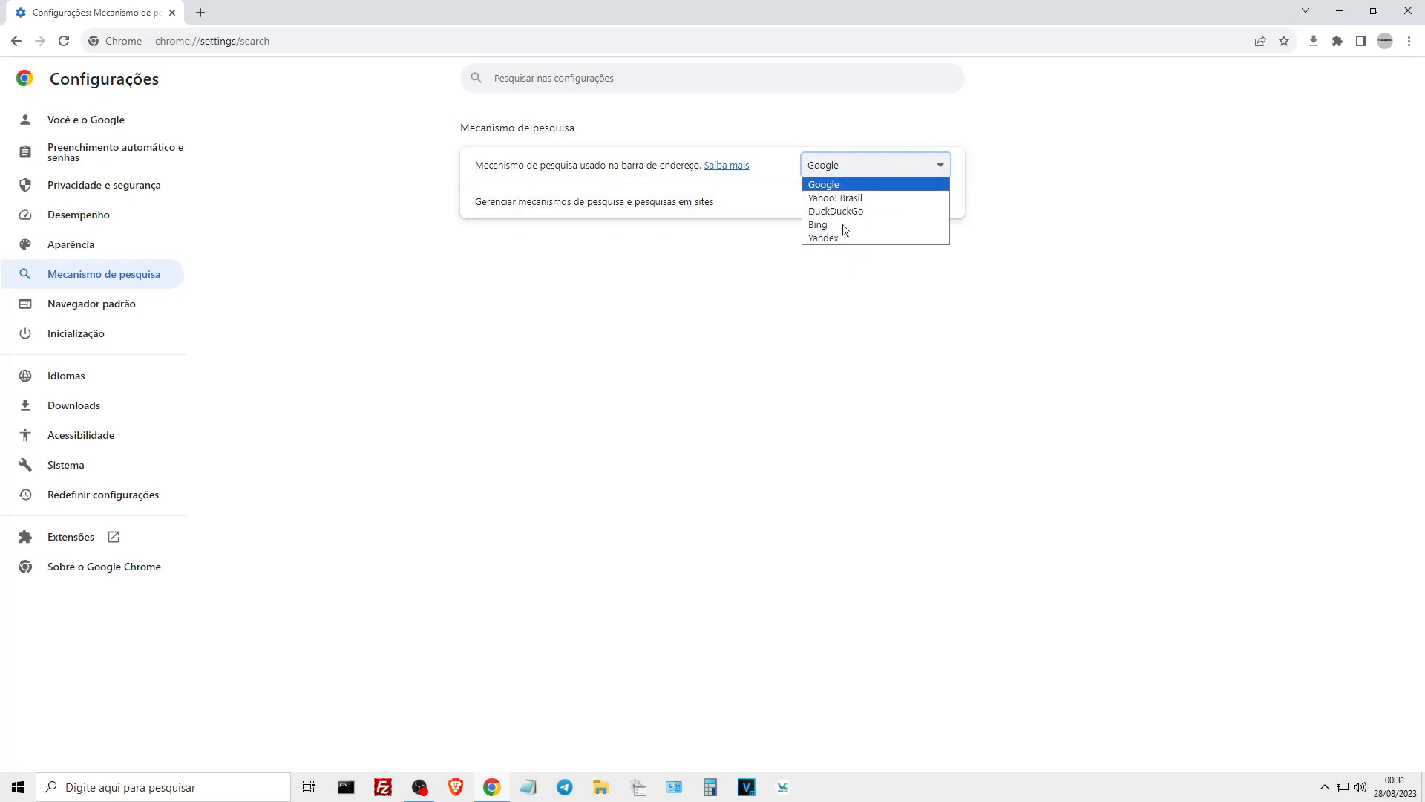
click(859, 303)
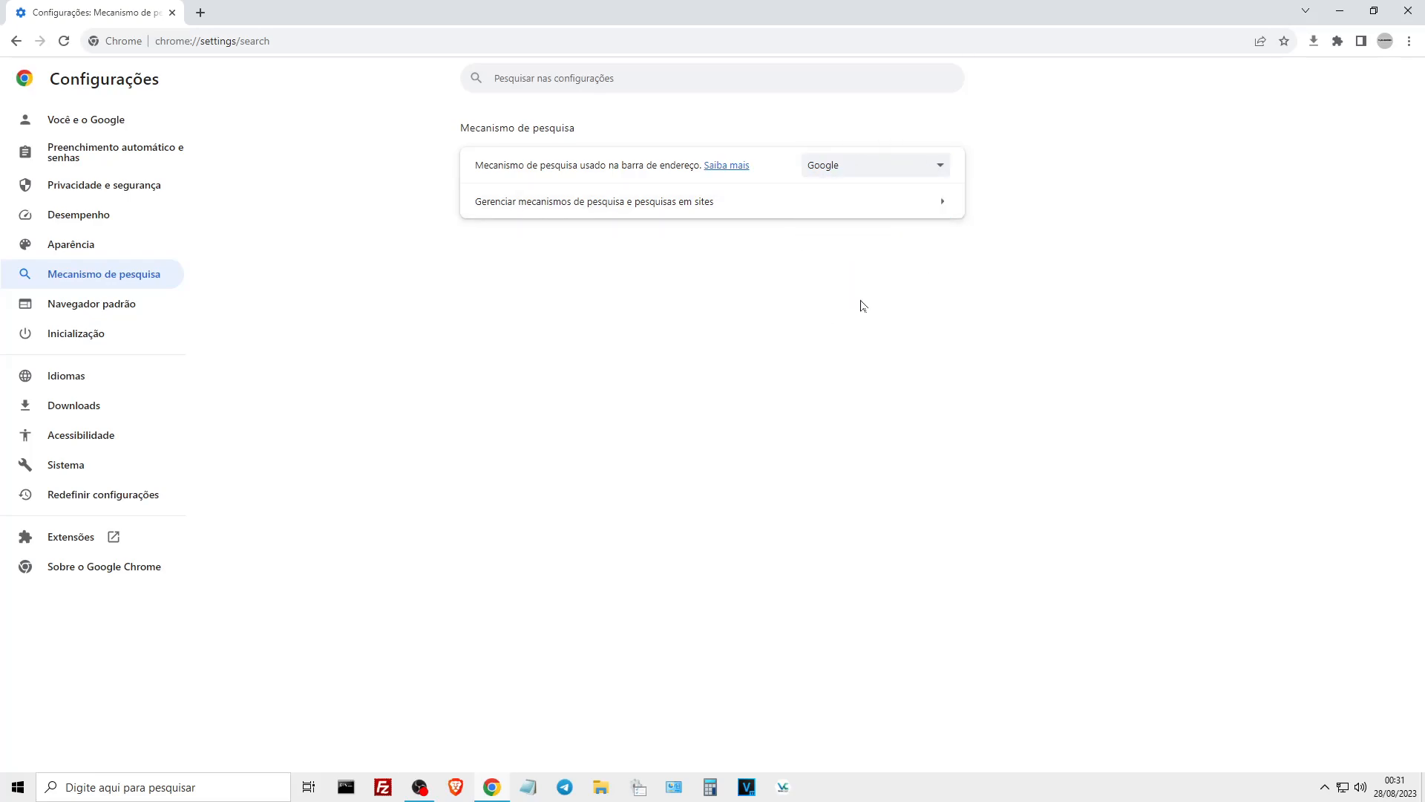
click(906, 170)
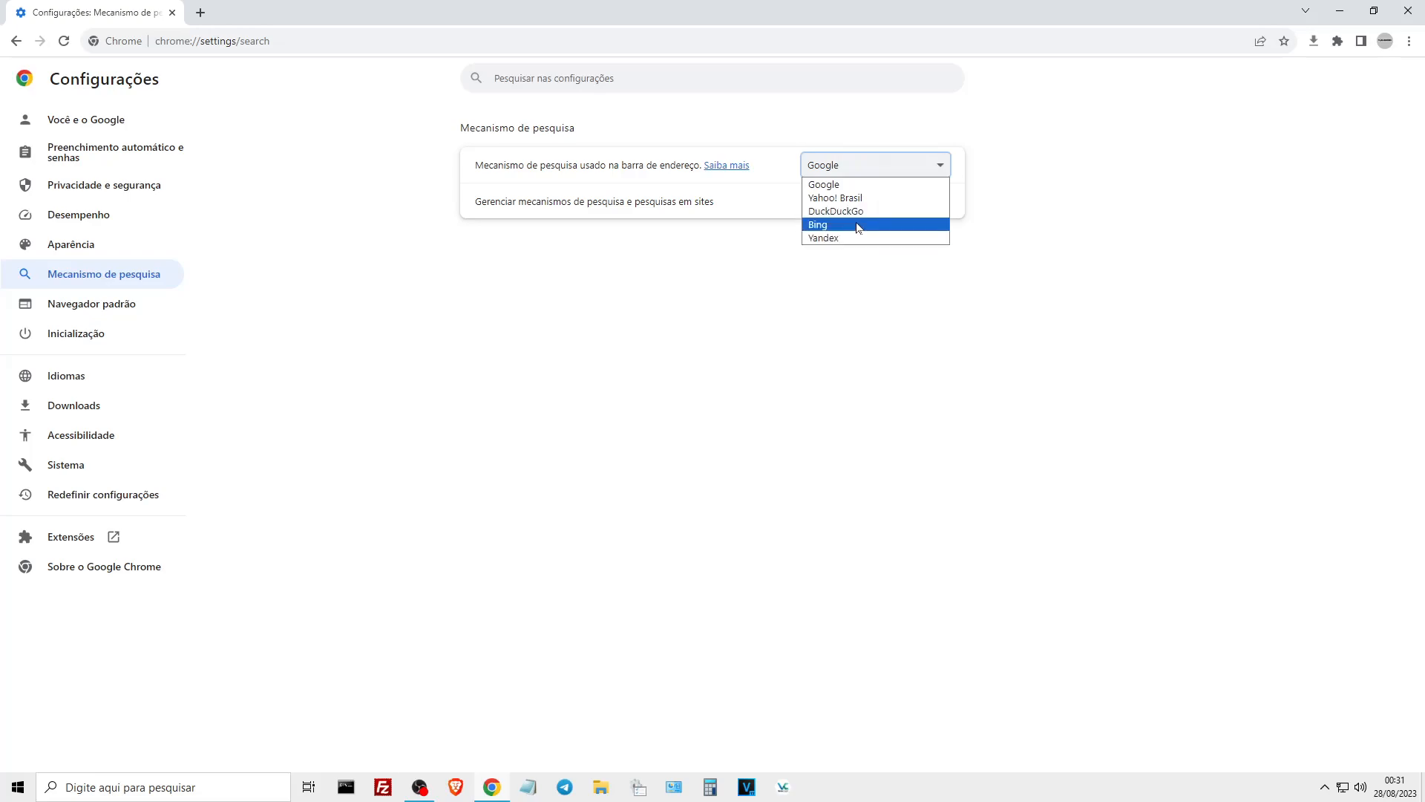
click(1113, 149)
Review the Navegador padrão settings and the startup options under Inicialização
click(111, 305)
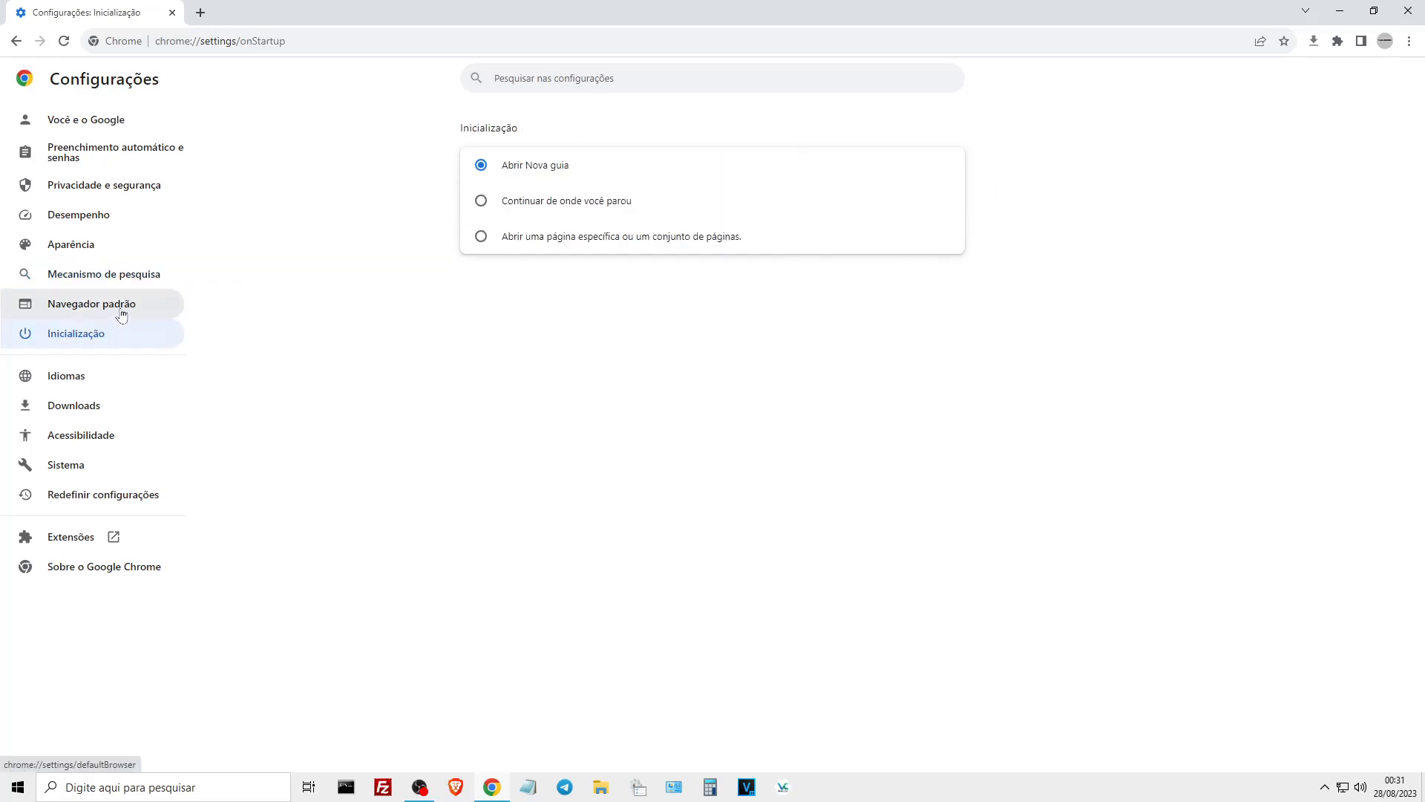
click(113, 342)
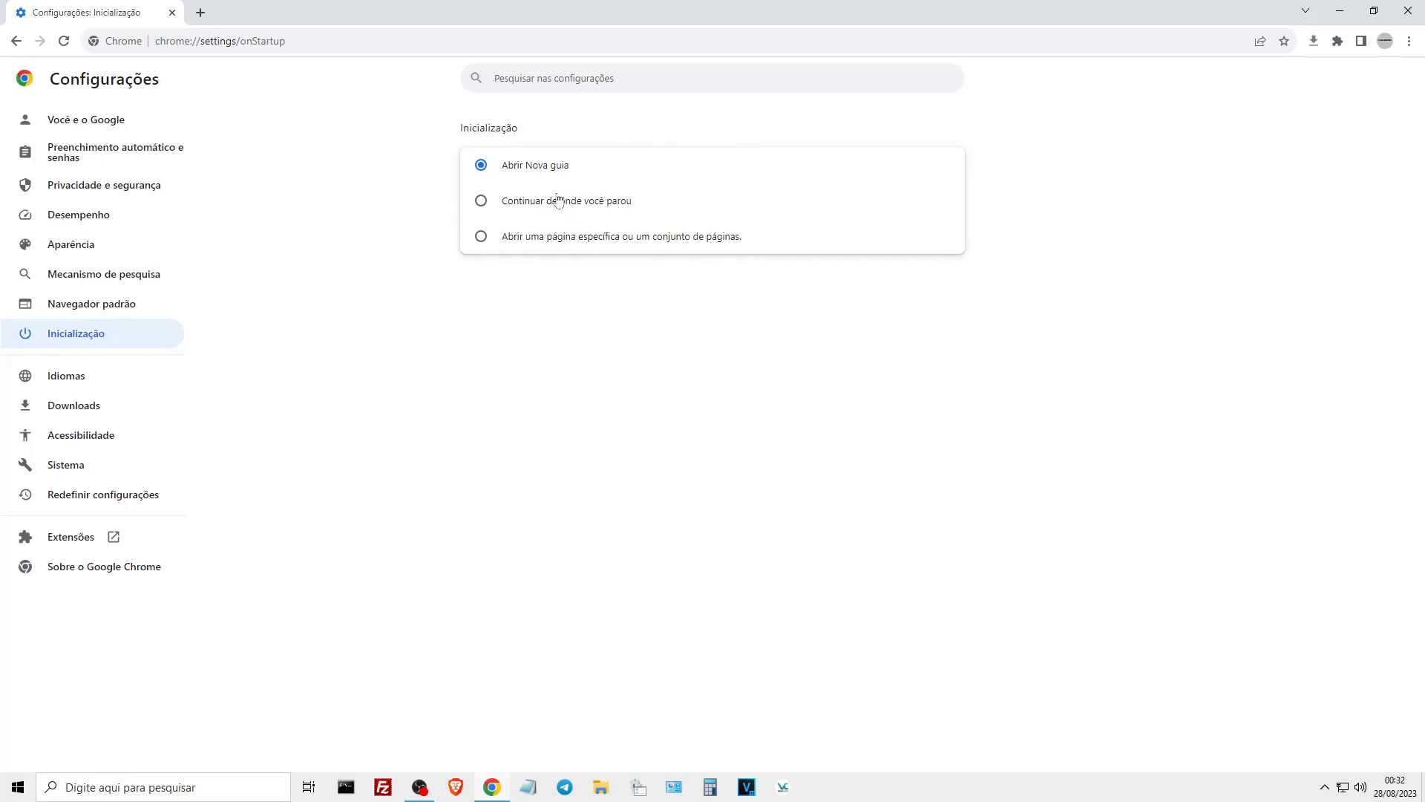
click(264, 41)
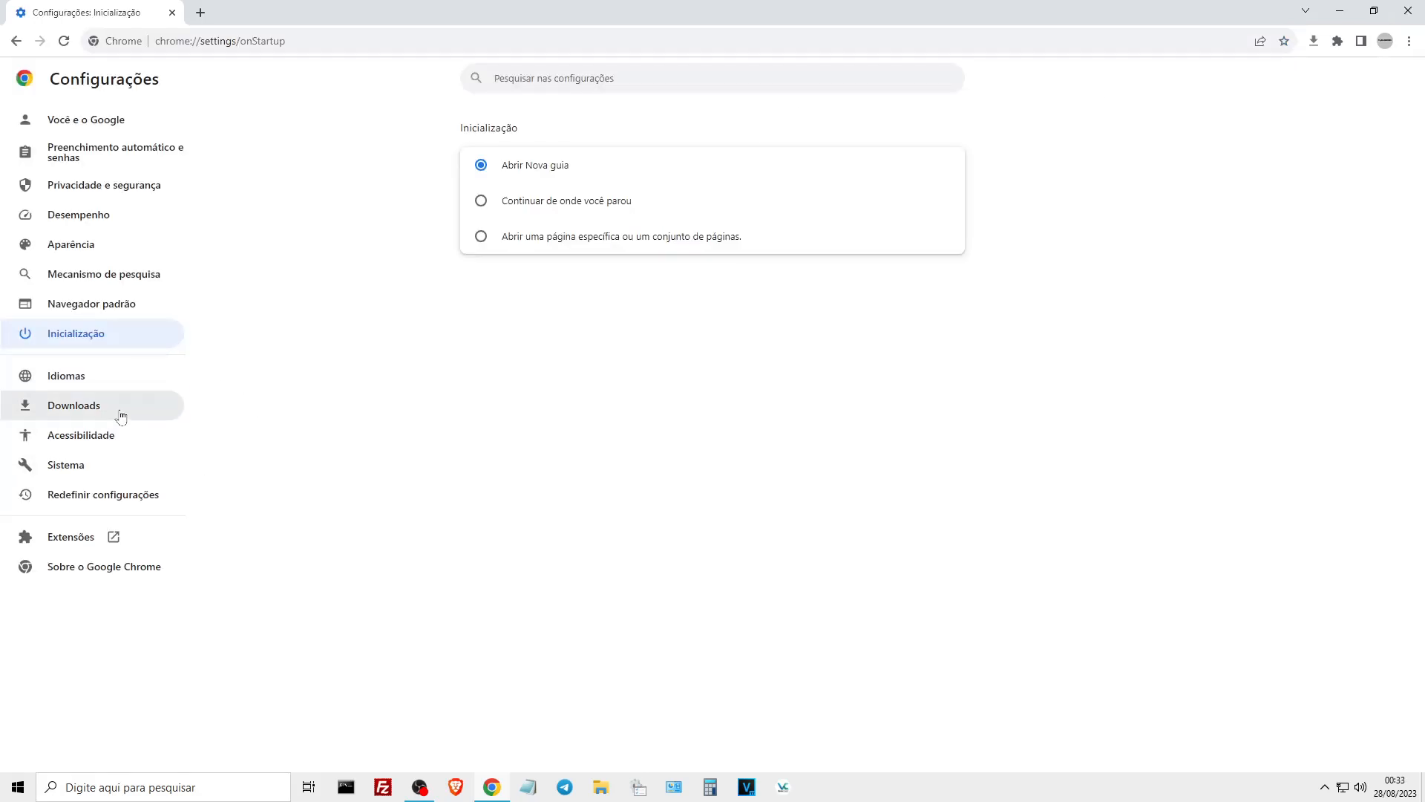
Review the Idiomas, Acessibilidade, Sistema and Redefinir configurações settings
click(111, 380)
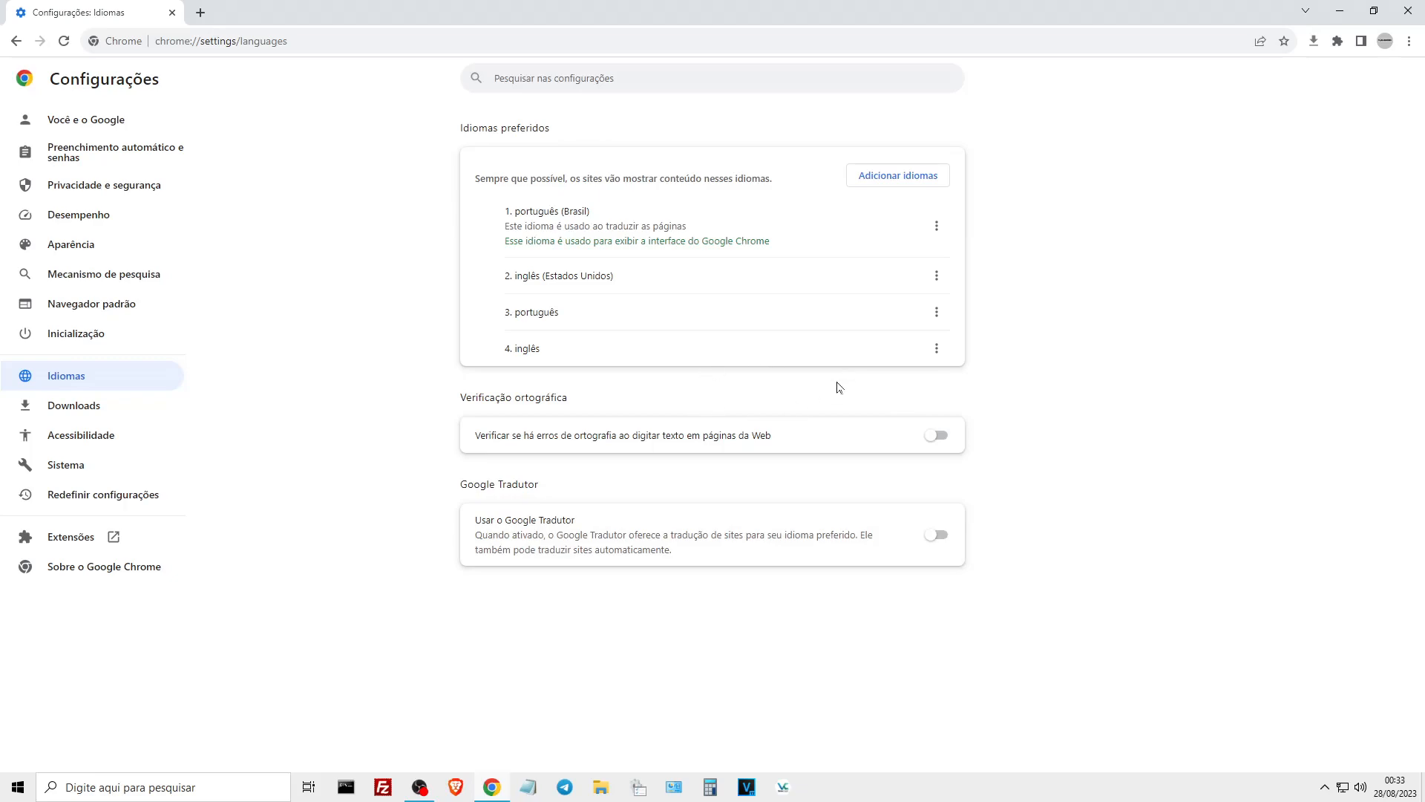
click(106, 435)
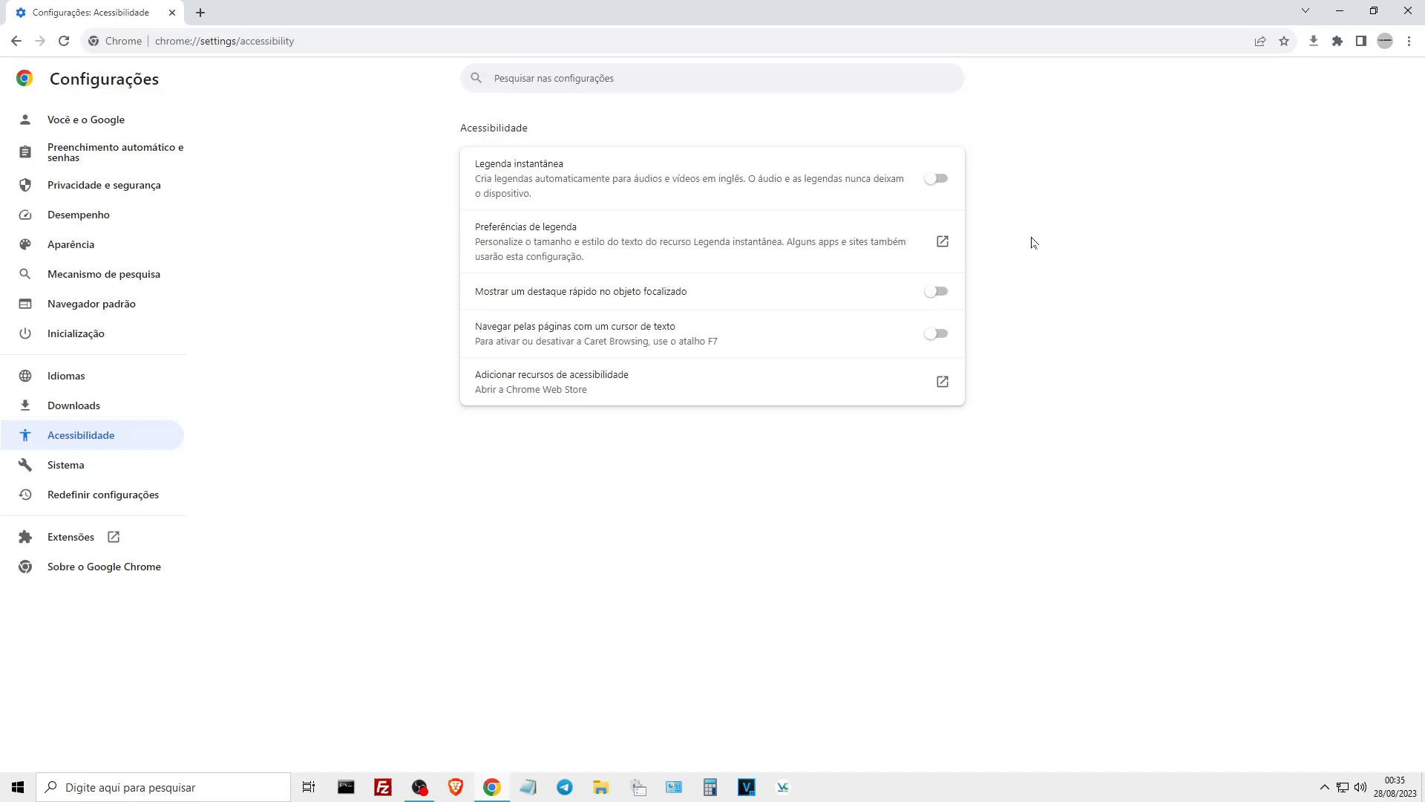
click(114, 473)
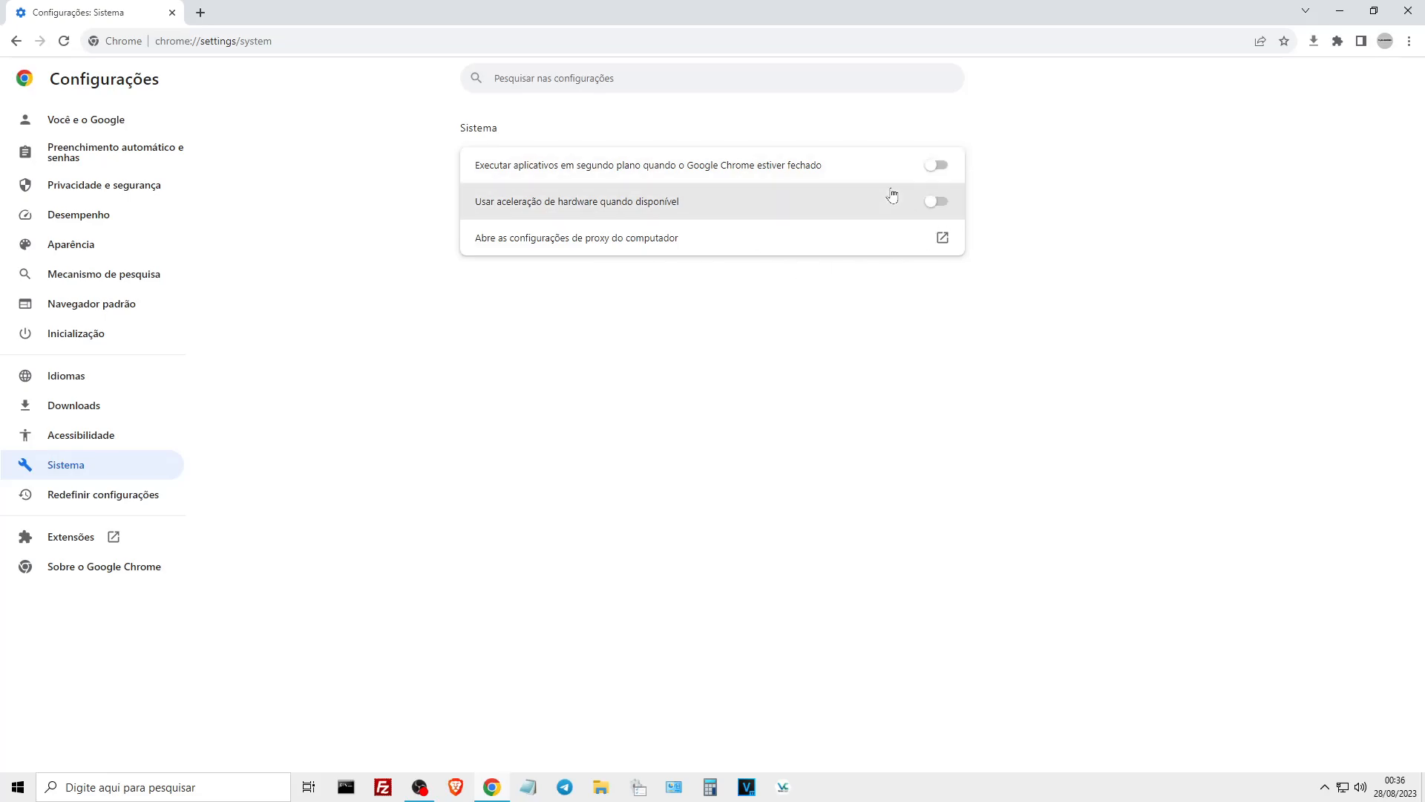
click(103, 495)
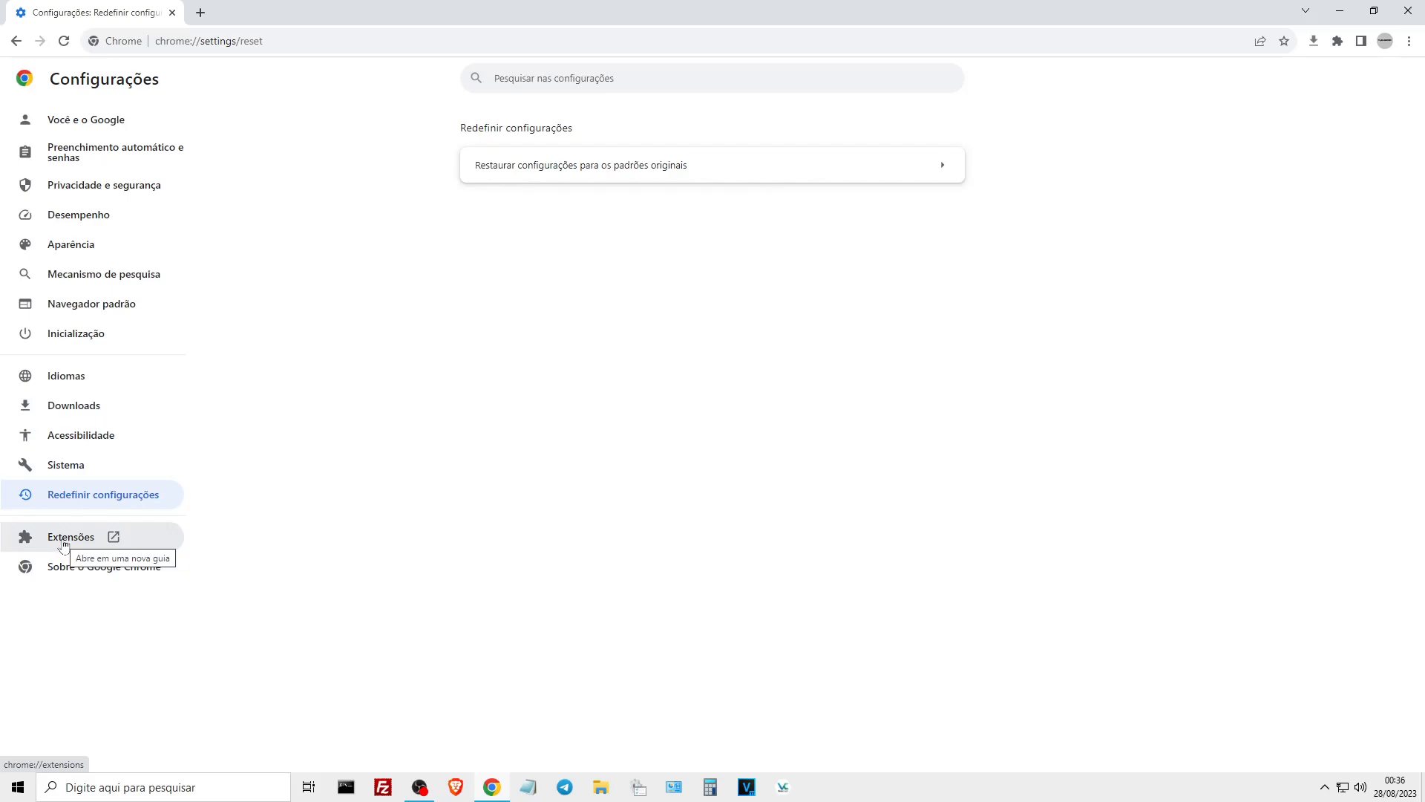
Turn off the Acesso rápido a apps para o Drive (do Google) extension, close the Extensões page, and open Sobre o Google Chrome
click(64, 544)
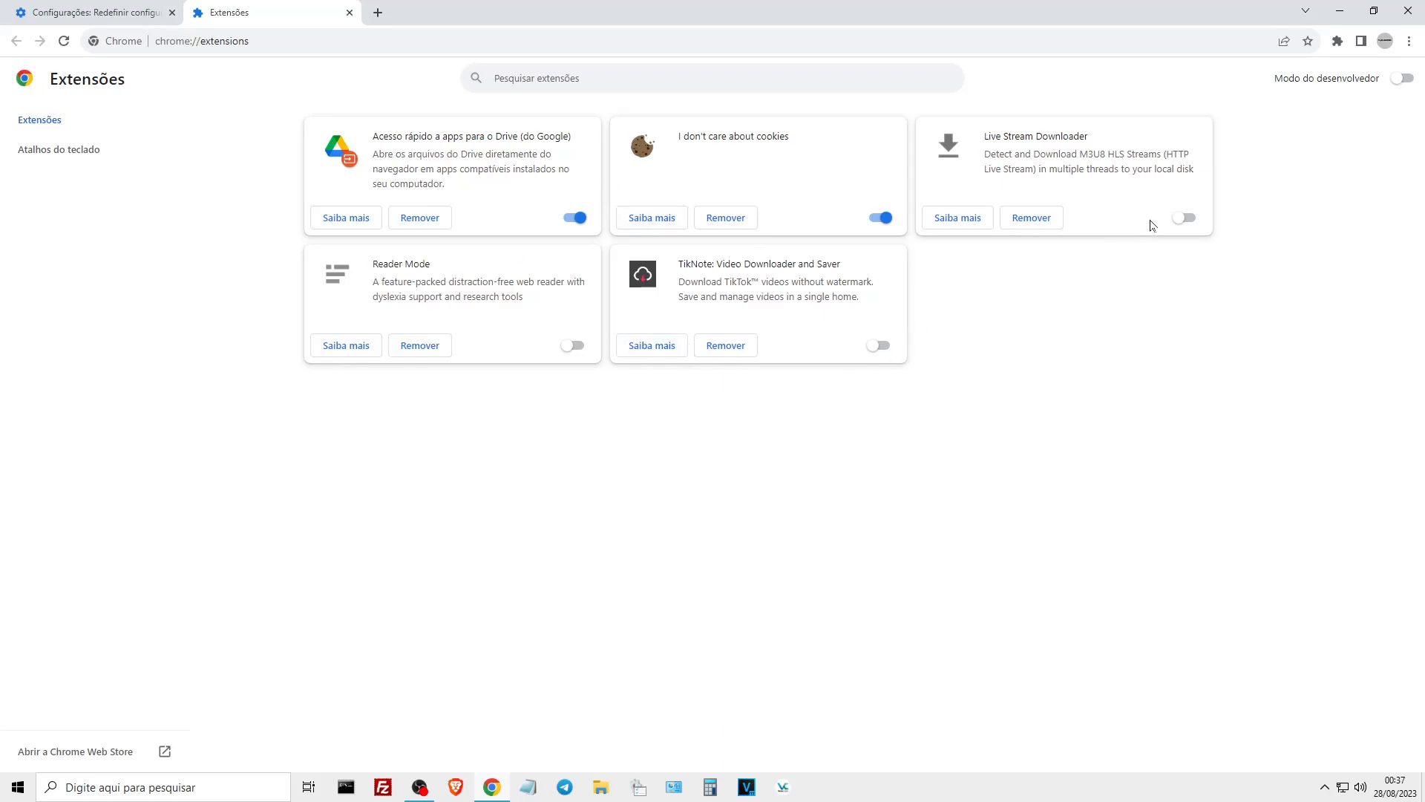
click(576, 217)
key(ctrl+w)
click(104, 566)
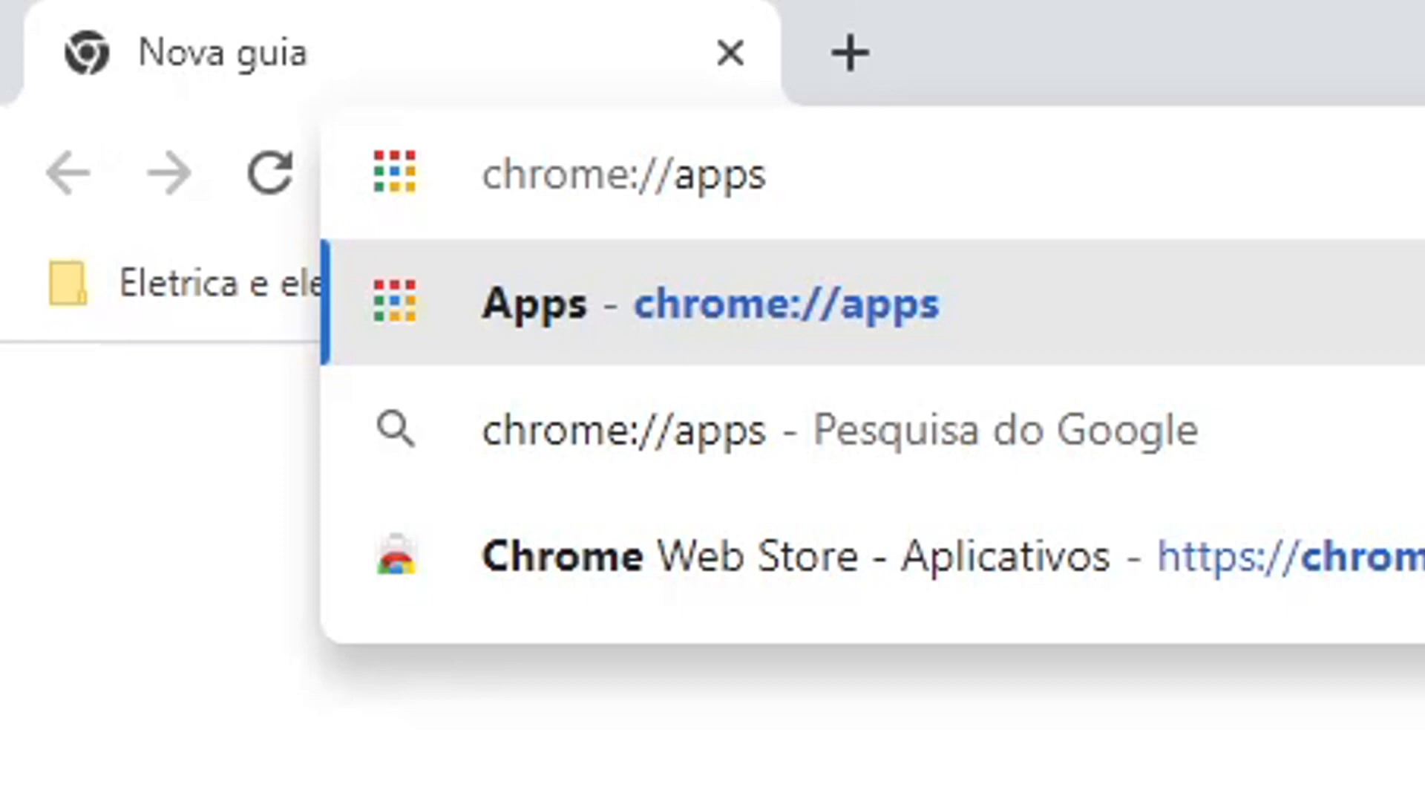
Open chrome://apps and remove the Tinder and Facebook apps from Google Chrome
key(Return)
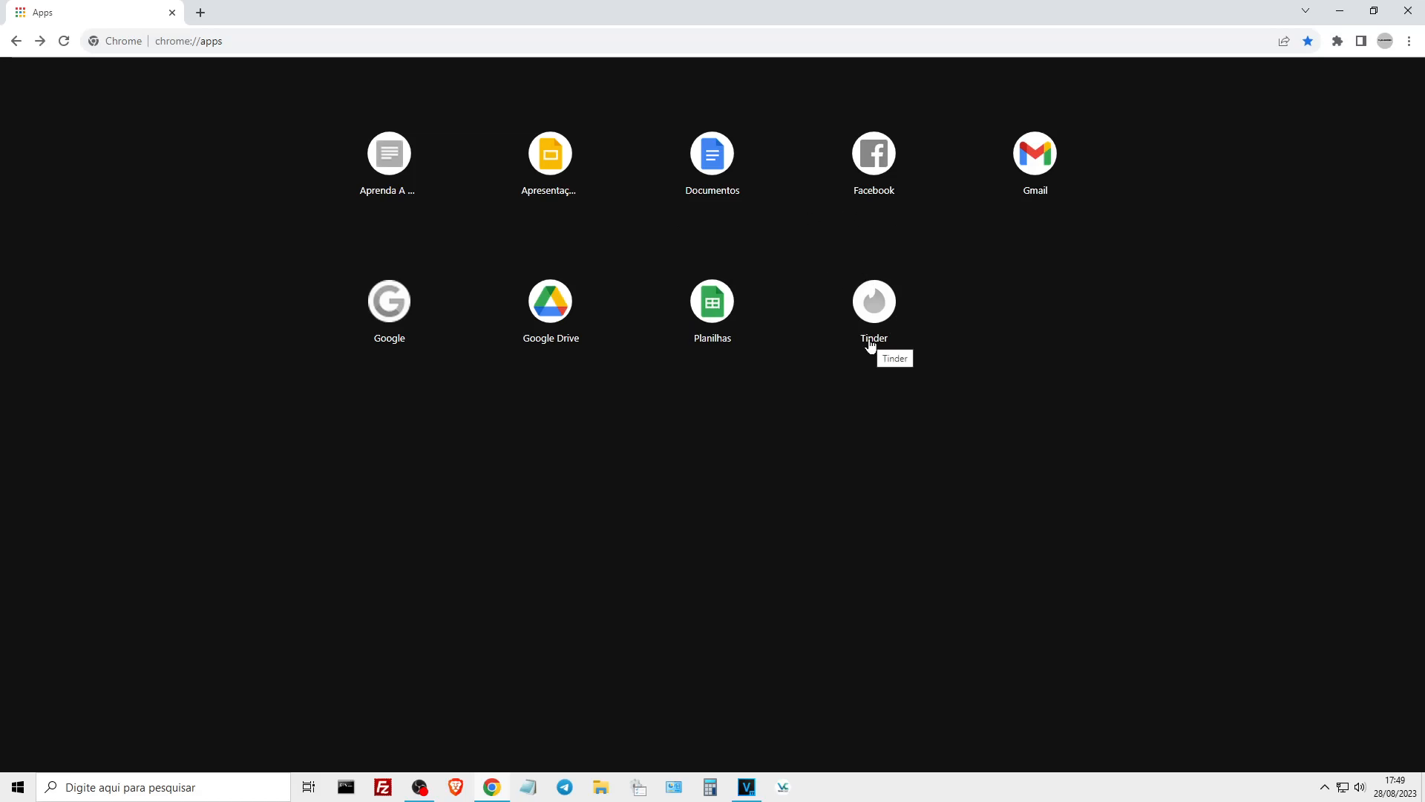
right_click(873, 295)
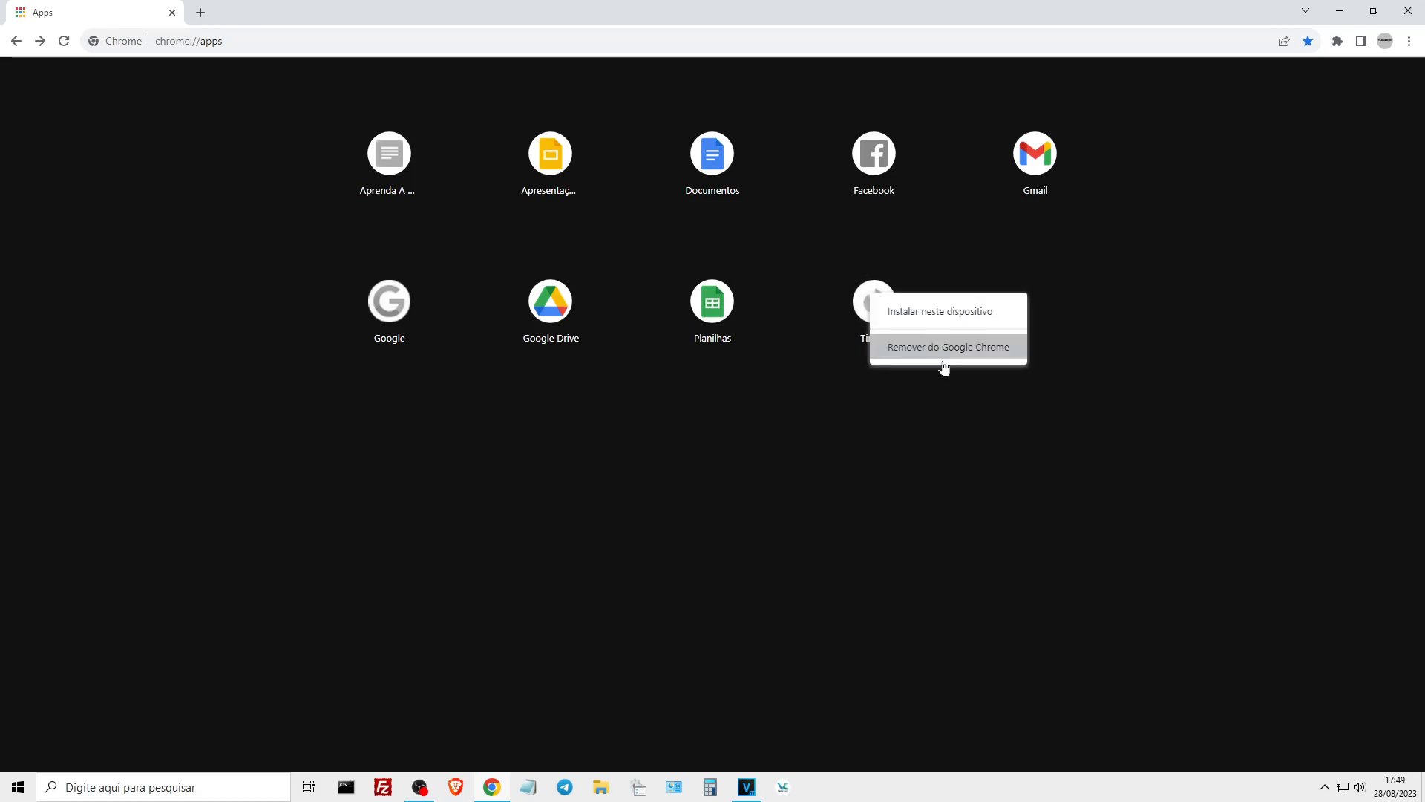
click(945, 347)
click(771, 138)
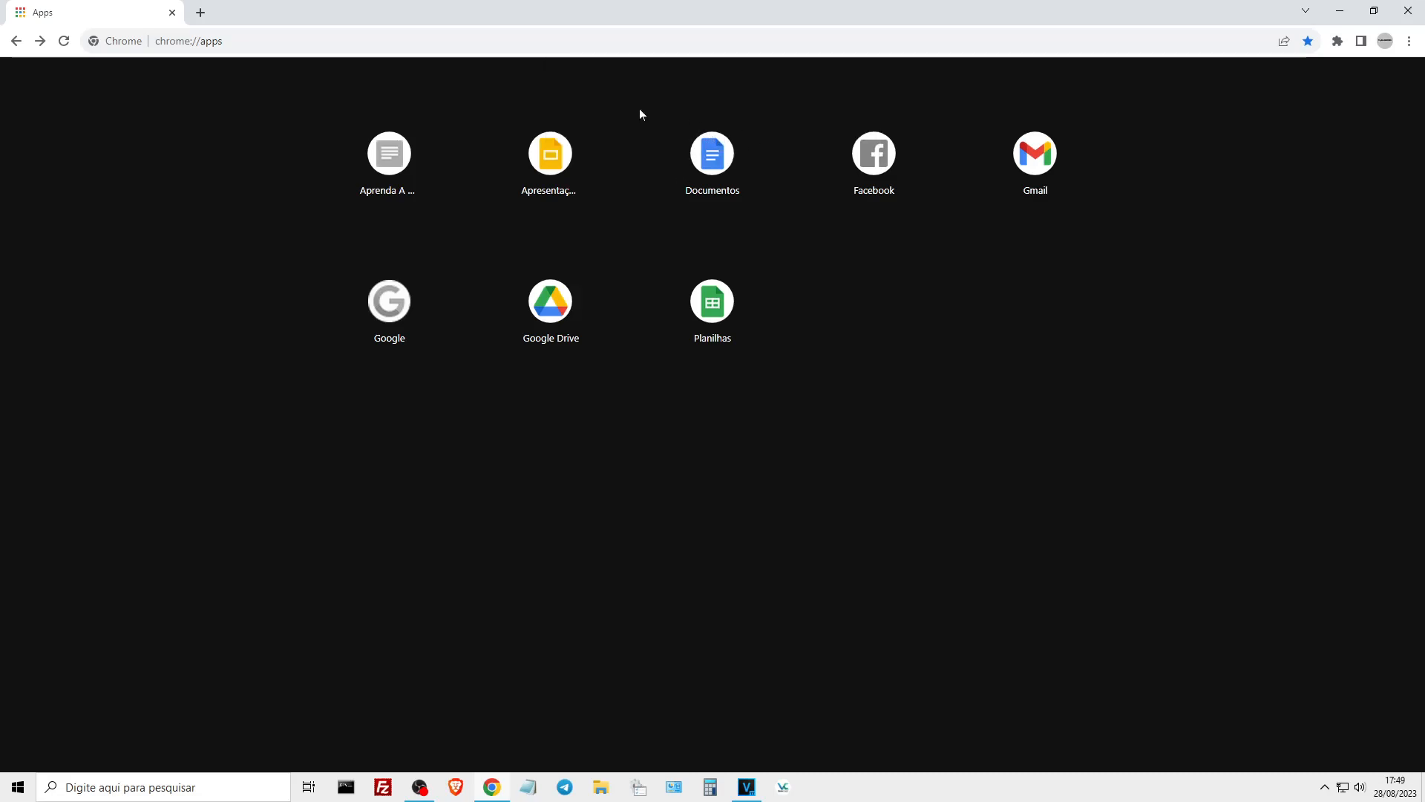
right_click(872, 168)
click(983, 221)
click(770, 138)
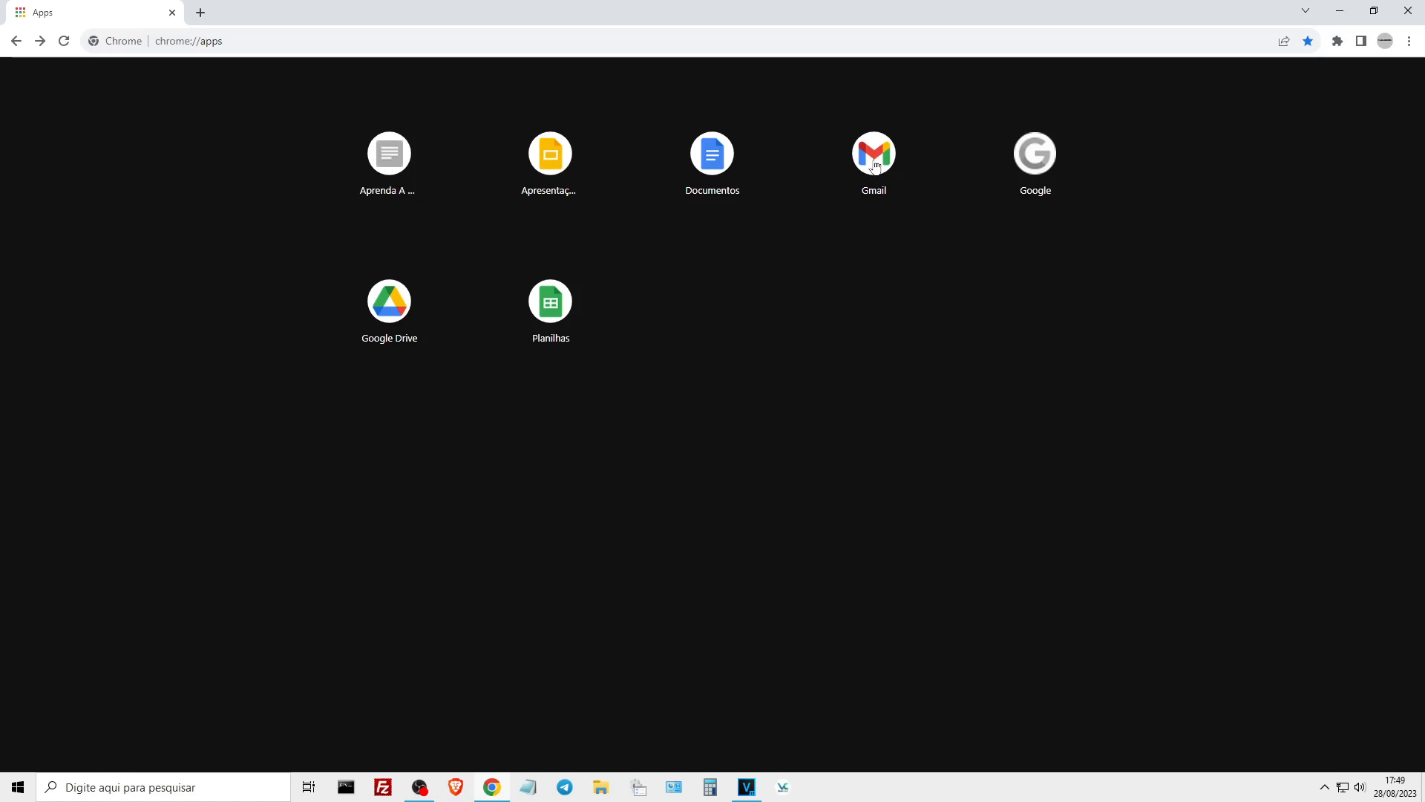
View the options available for the Google presentations app on the Apps page, including Desinstalar, without choosing any
key(ctrl+l)
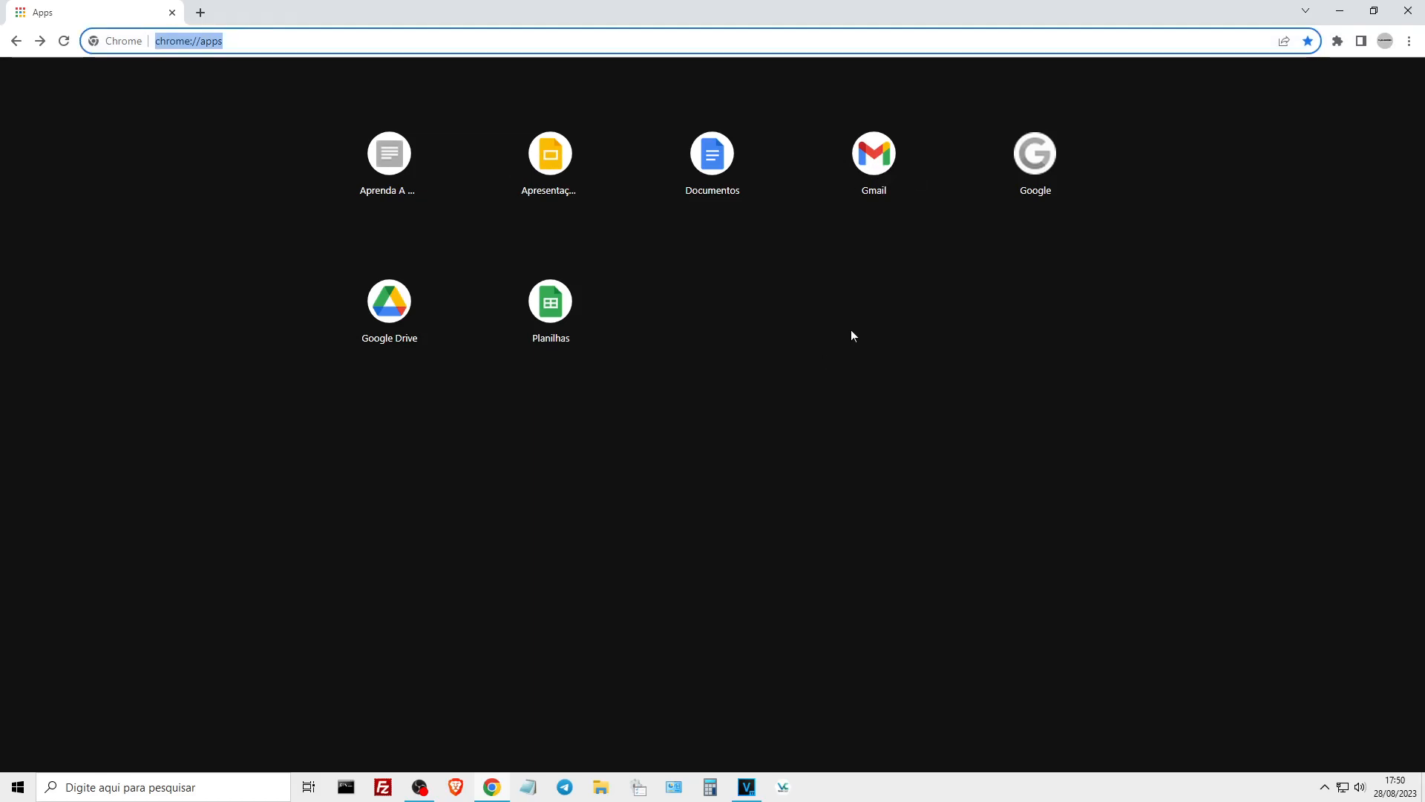
right_click(530, 158)
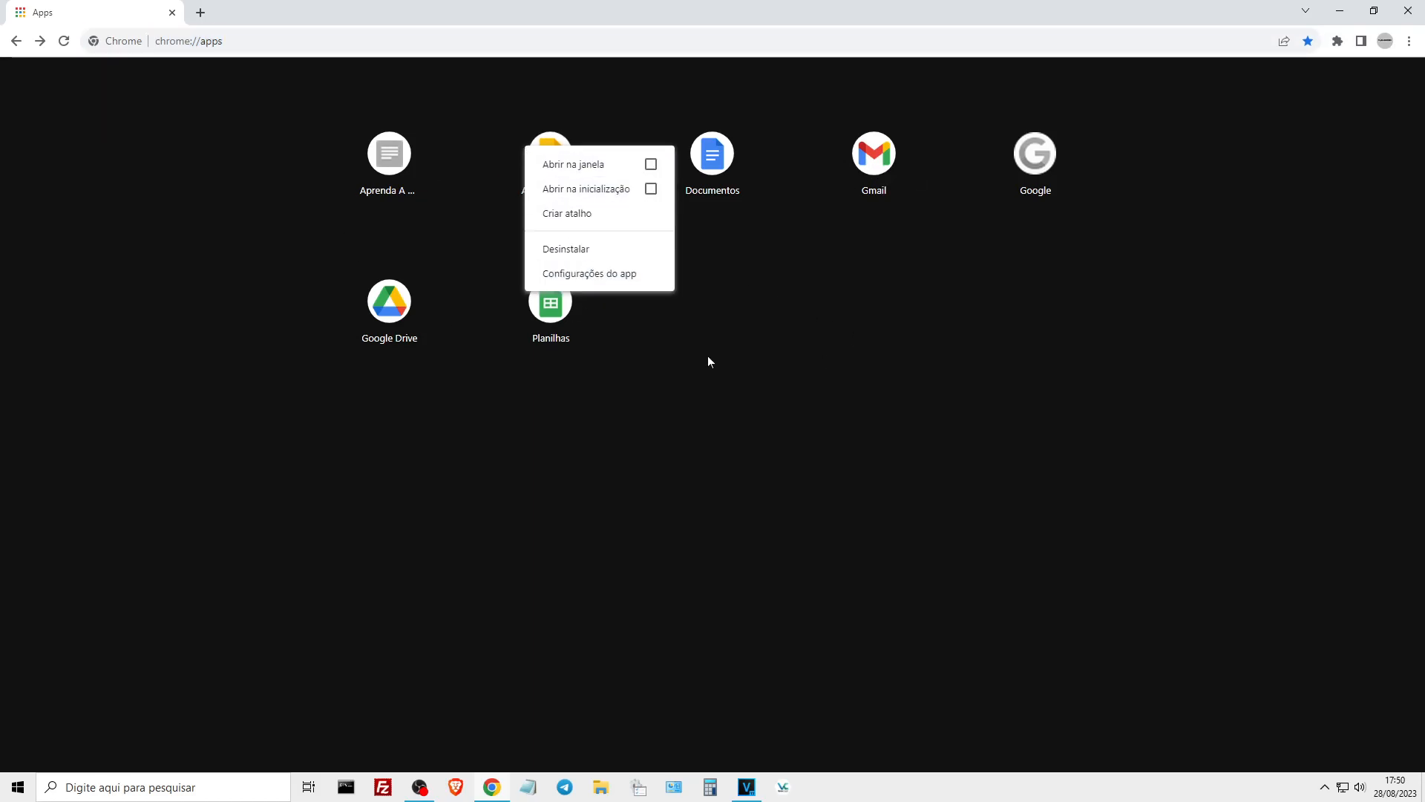
click(686, 93)
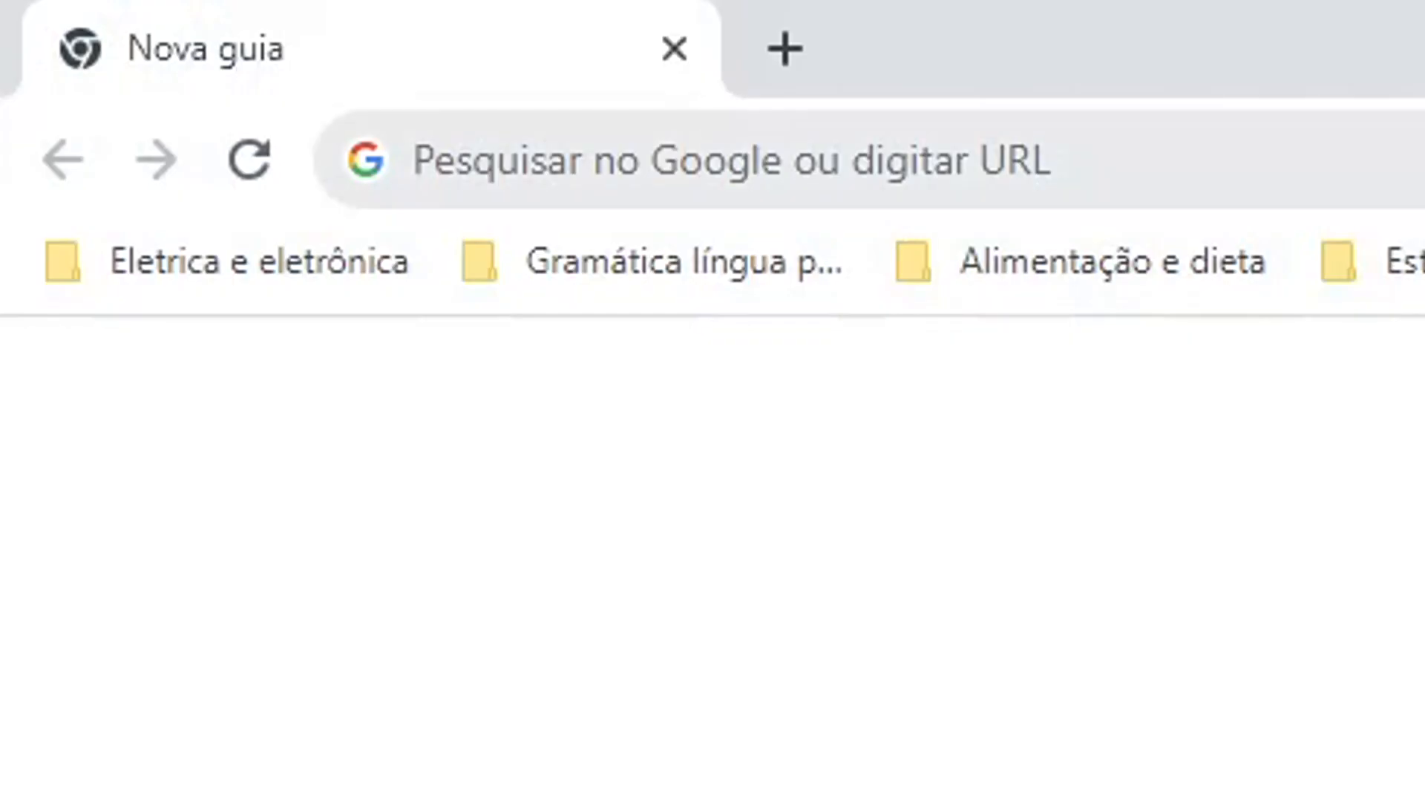
Open the experimental features page at chrome://flags
click(447, 160)
text(Chrome://flags)
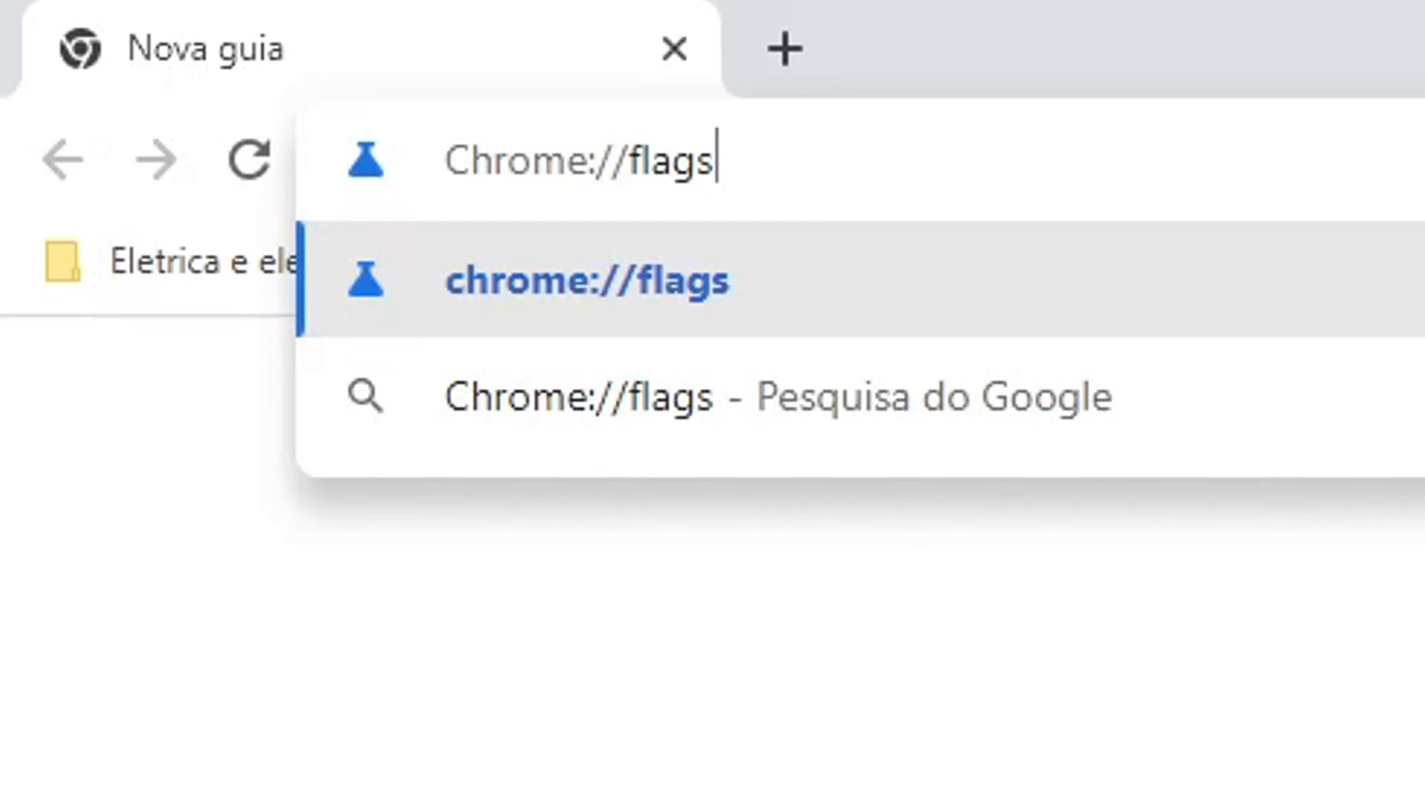
key(Return)
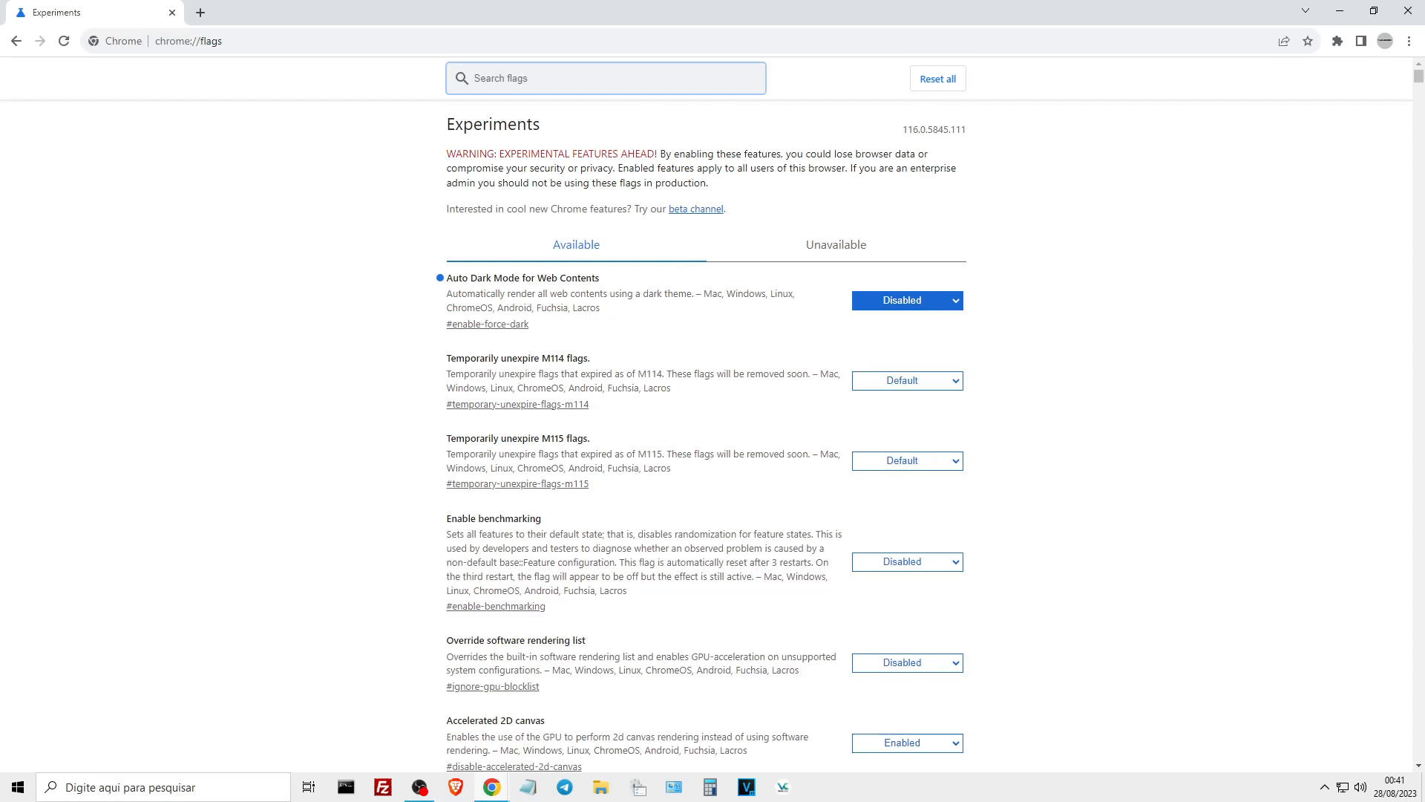
Examine the choices for the Auto Dark Mode for Web Contents flag without changing it
click(909, 301)
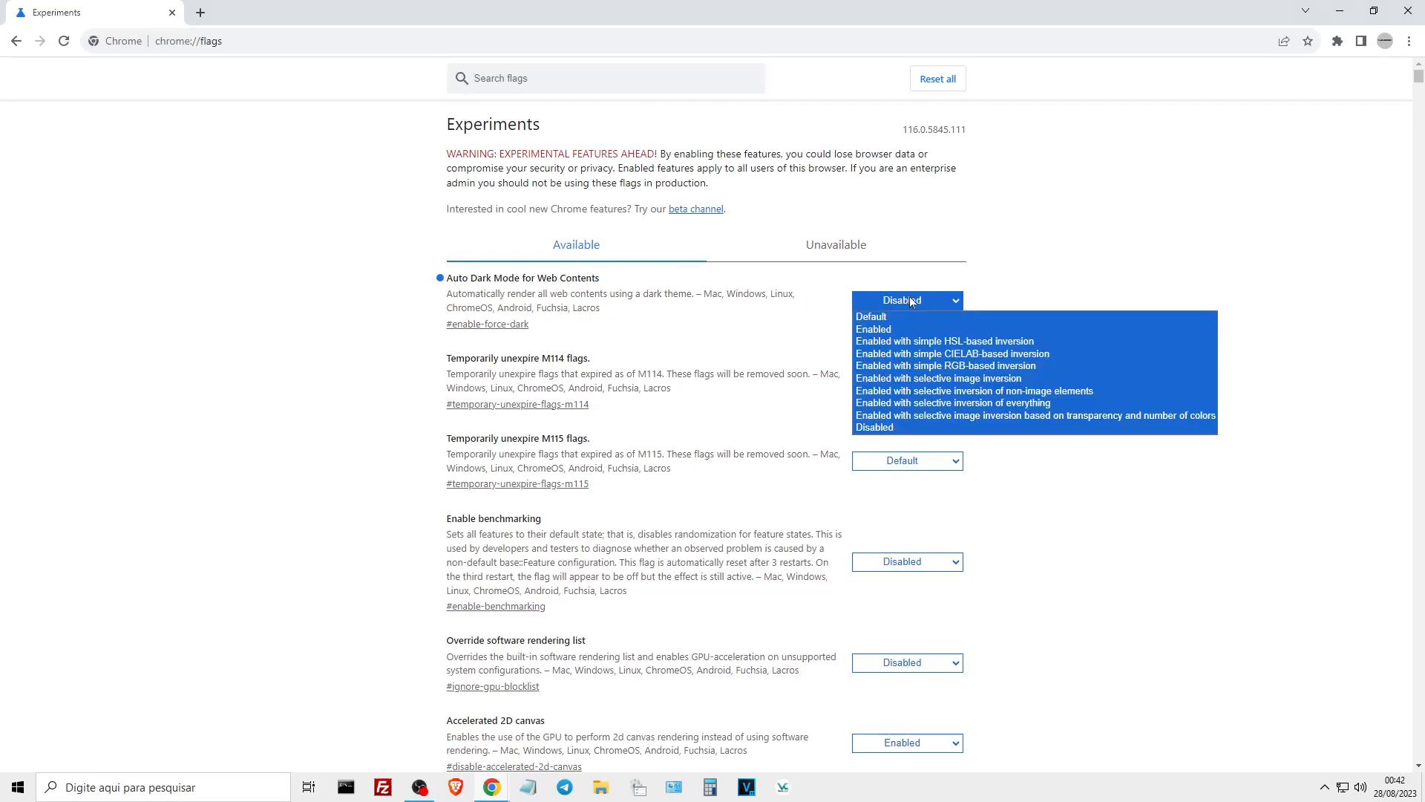
click(938, 300)
click(938, 300)
click(939, 300)
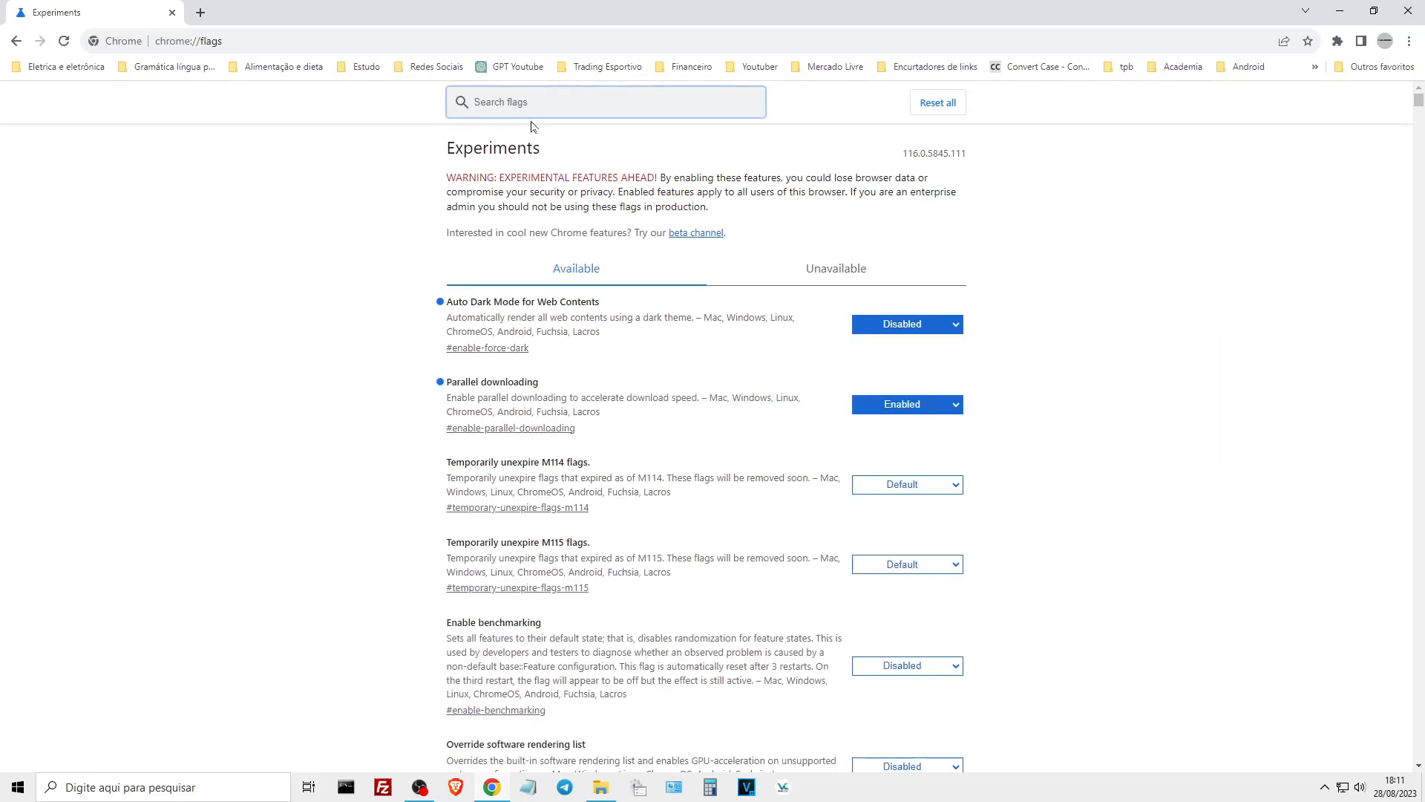
Search the flags for "heavy ad" and open the choices for Heavy ad privacy mitigations
text(heavy ad)
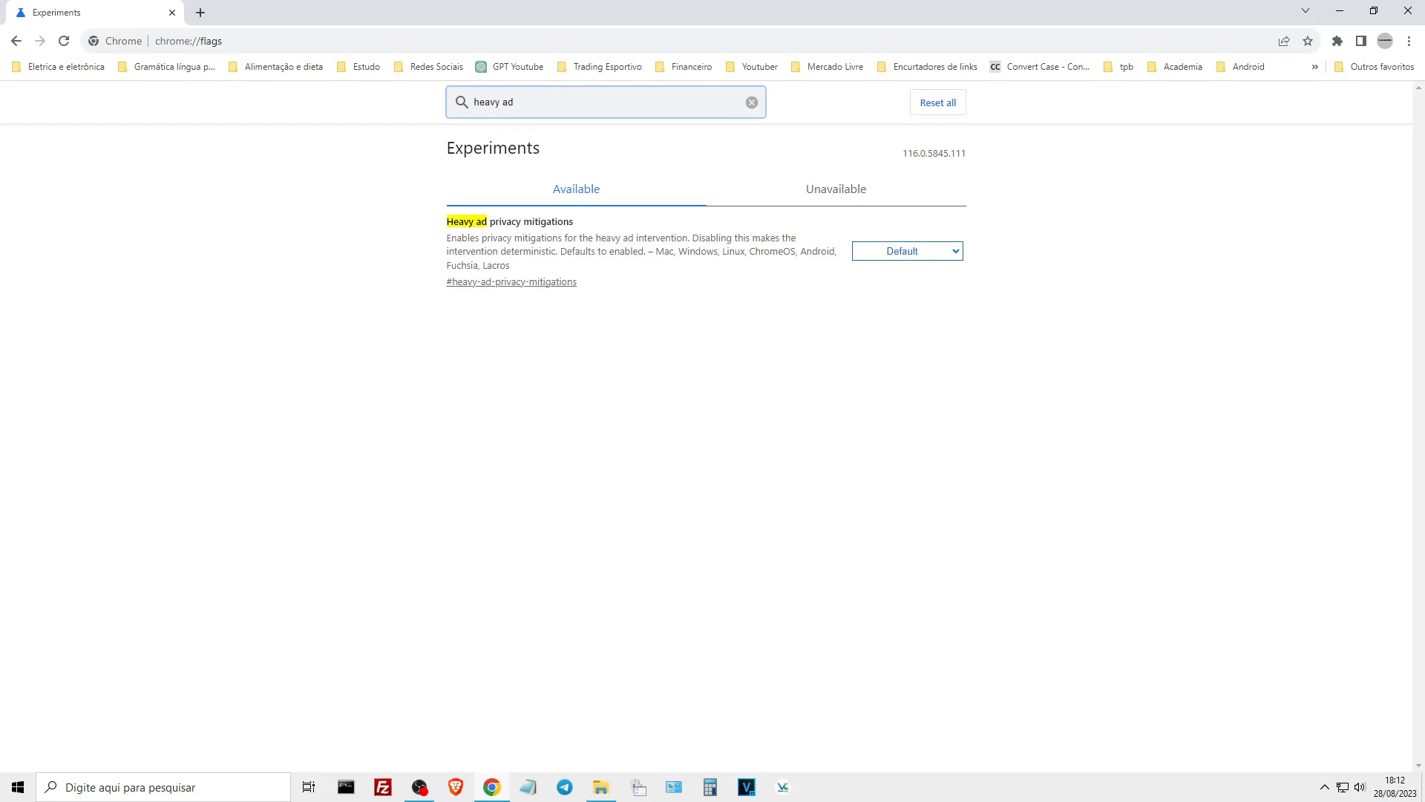
click(949, 252)
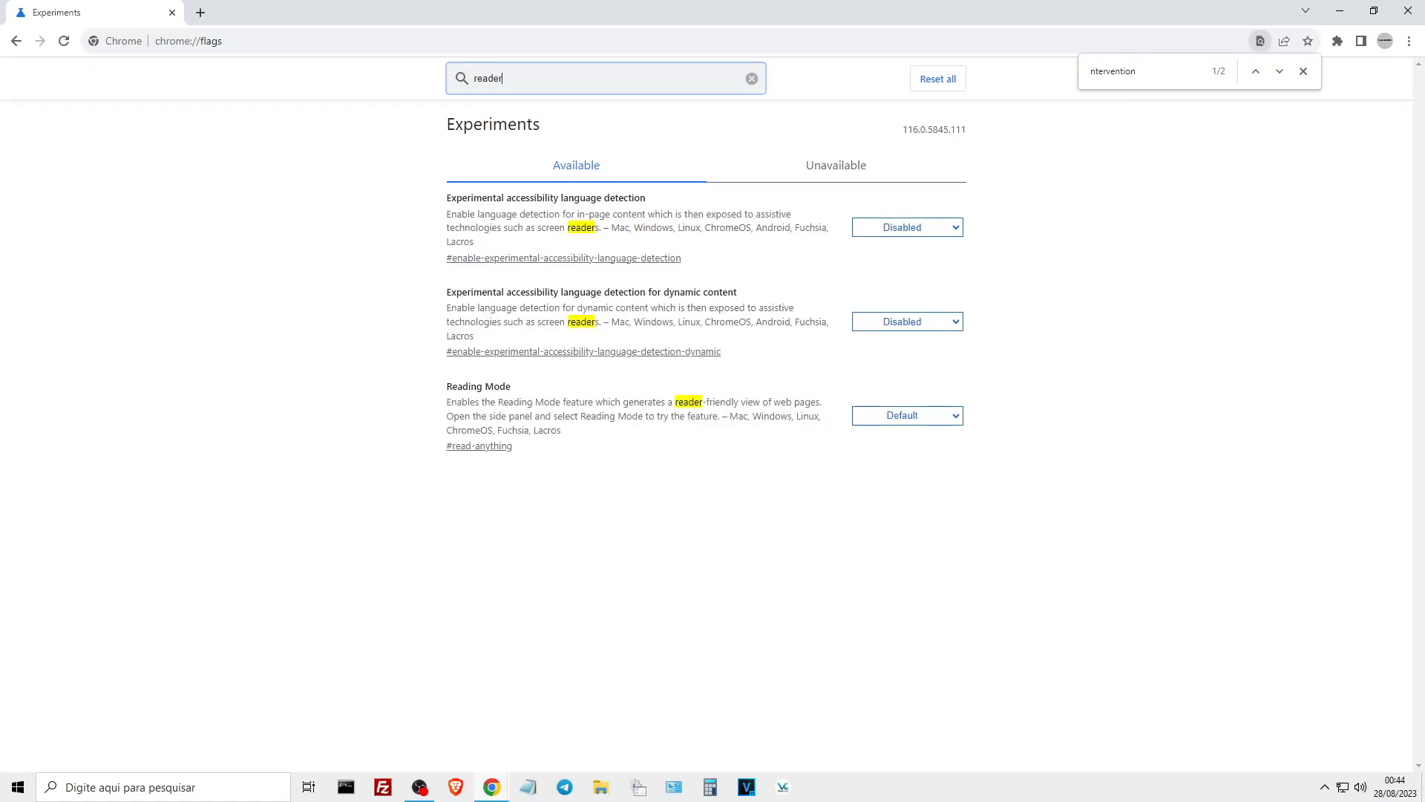
Search the flags for "reader" and set the Reading Mode flag to Enabled
key(BackSpace)
key(BackSpace)
text(r)
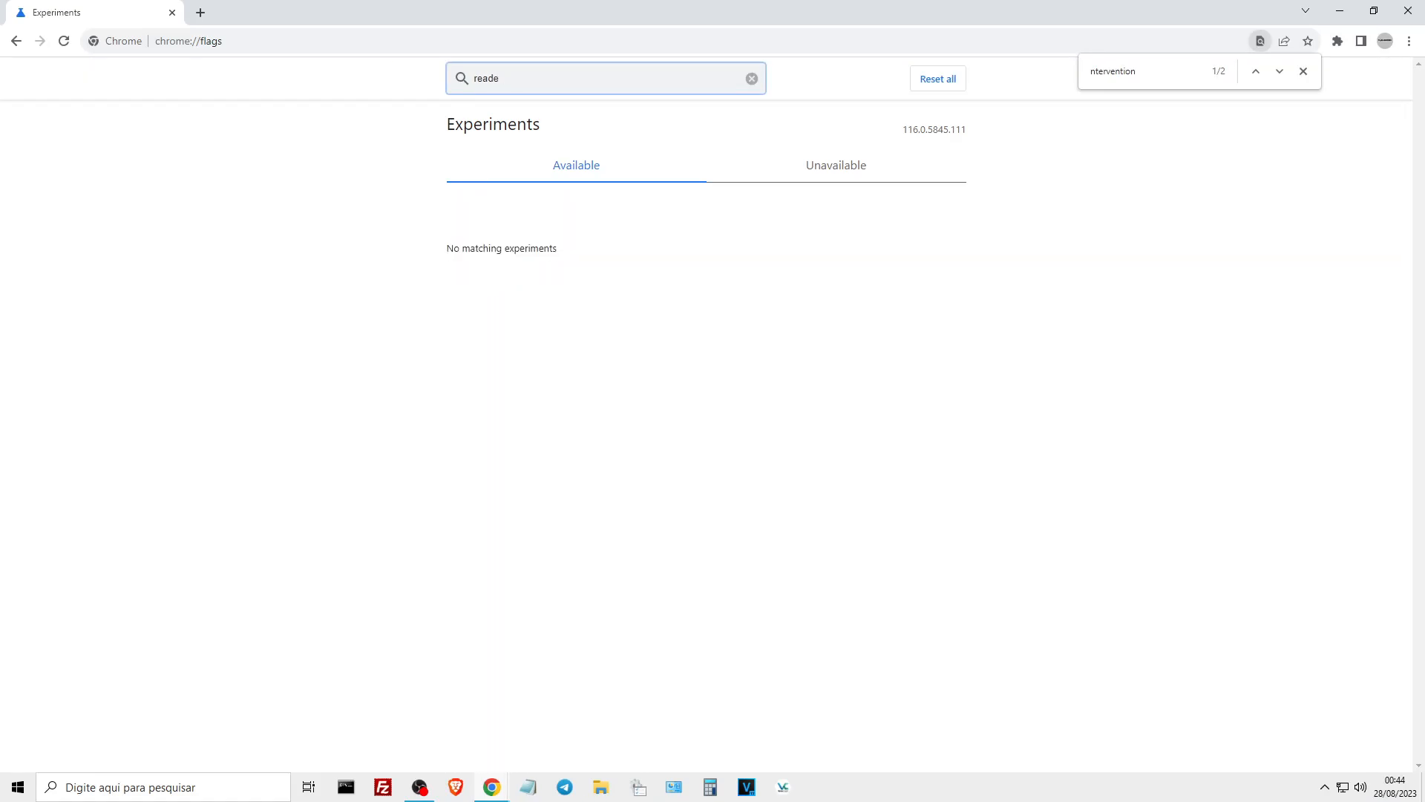
key(BackSpace)
text(er)
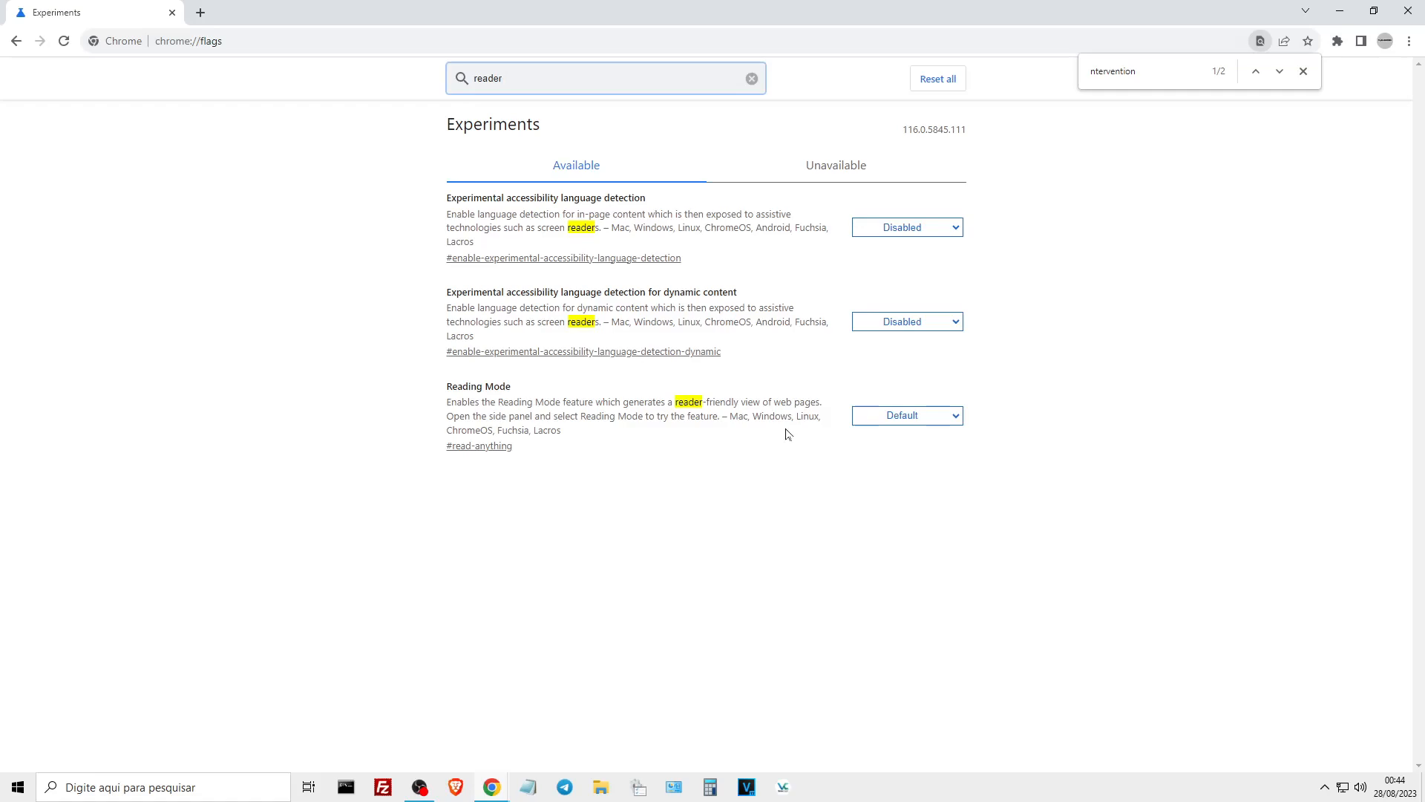
click(911, 414)
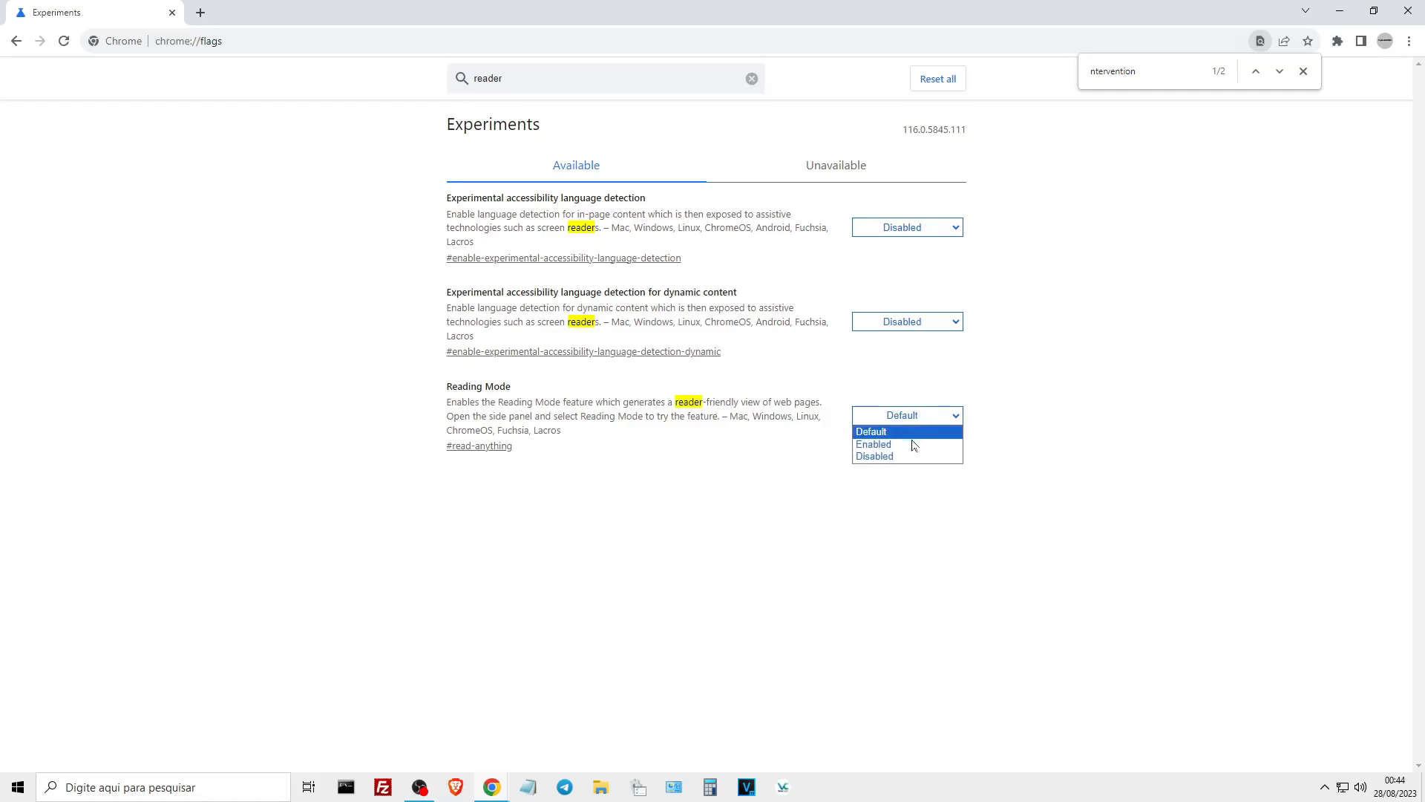
click(909, 444)
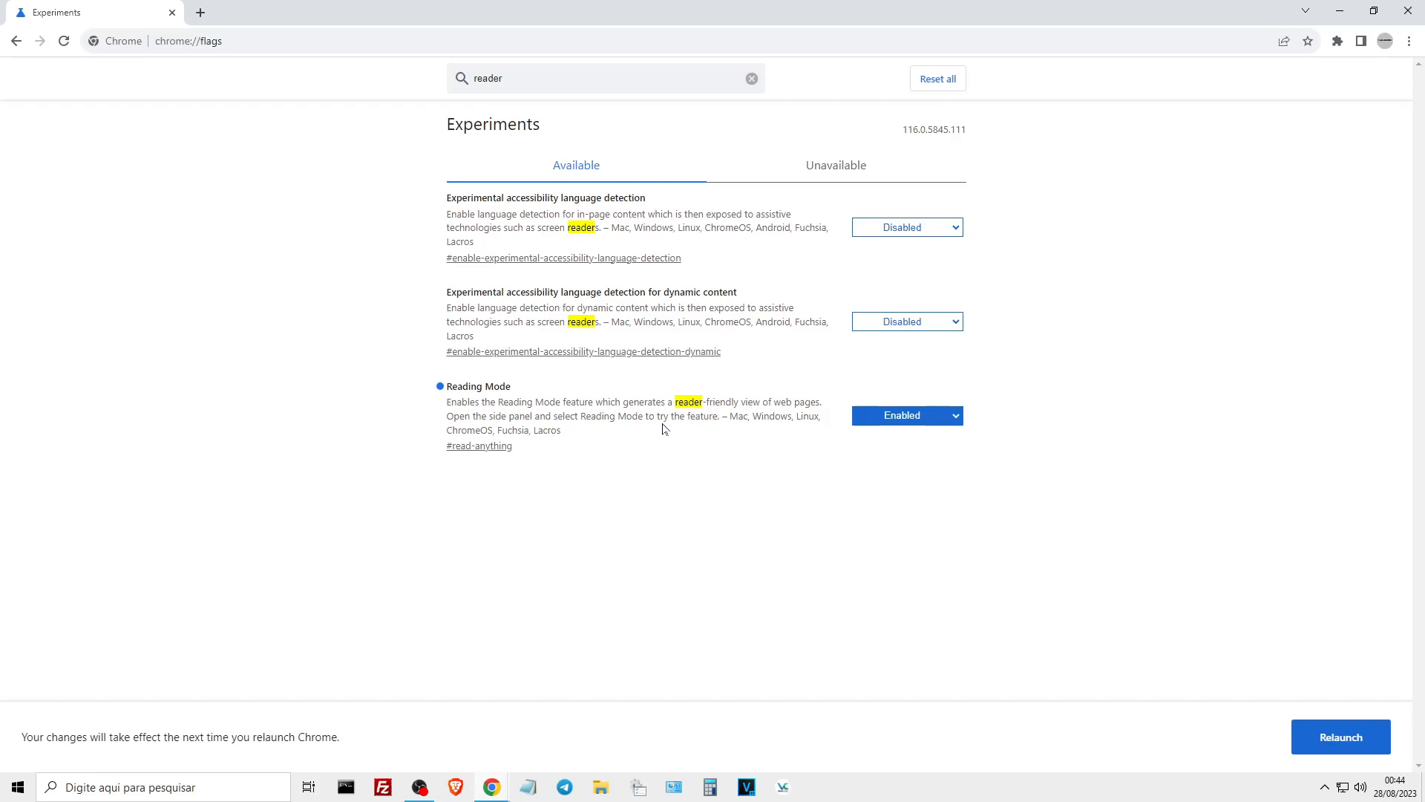
Search the flags for "parallel" and set the Parallel downloading flag to Enabled
key(Tab)
click(752, 79)
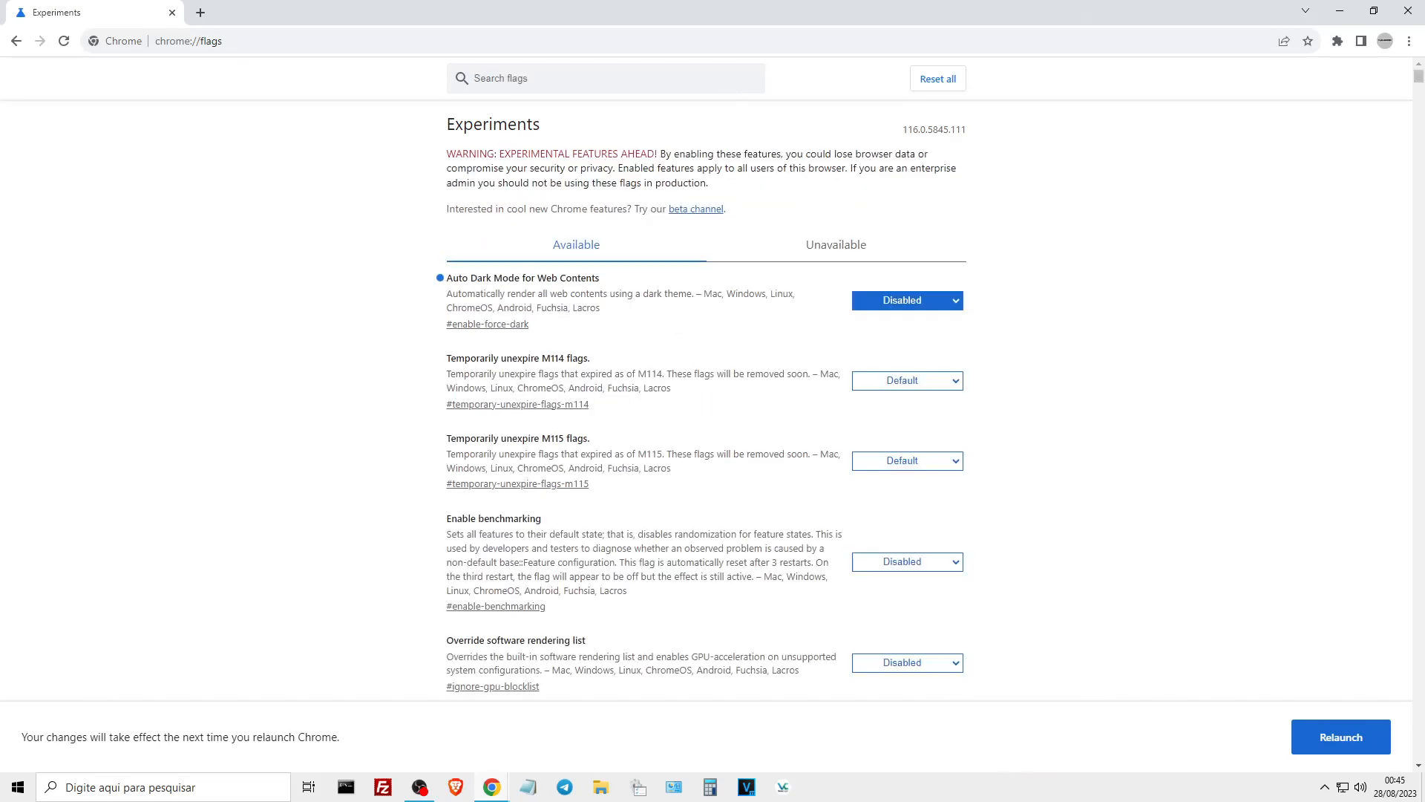
text(parallel)
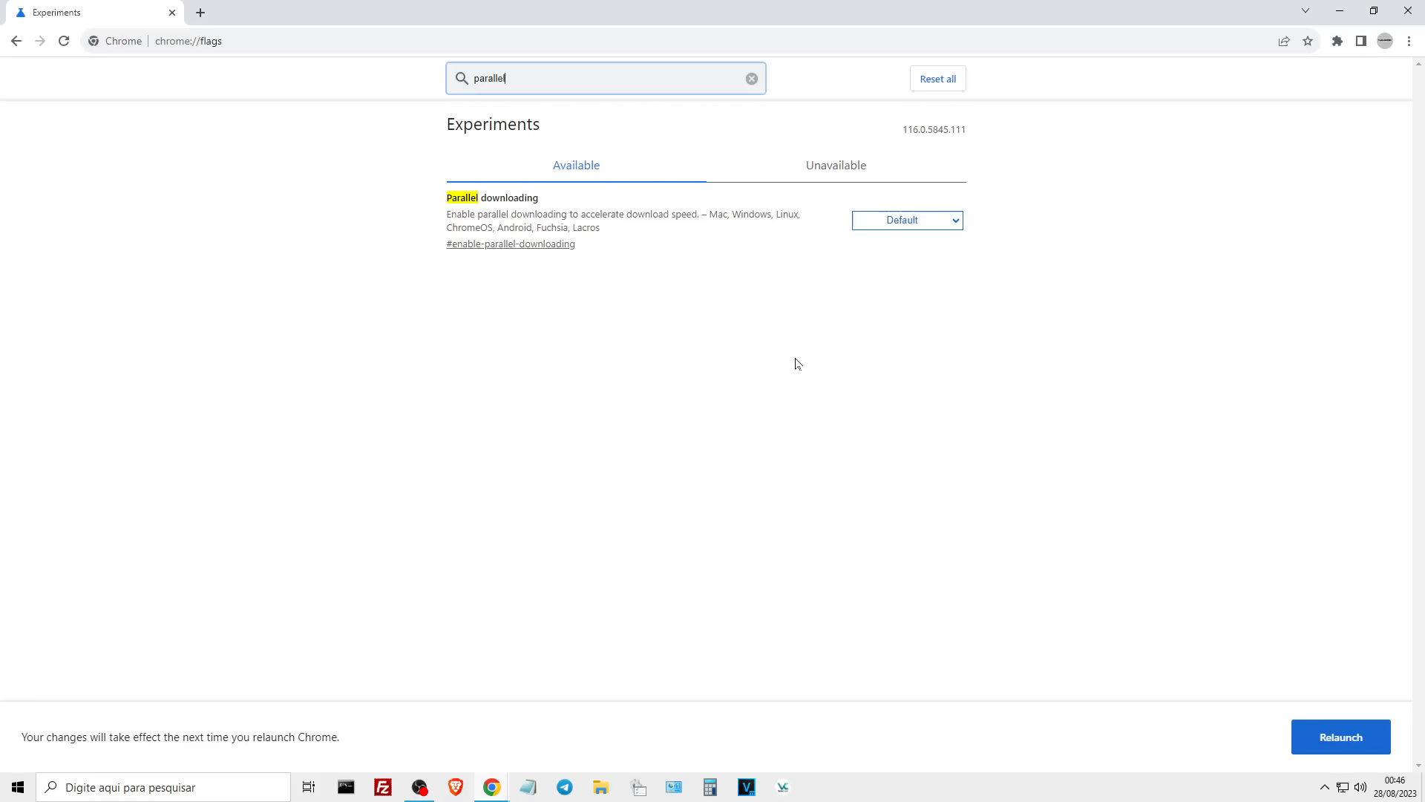
click(957, 221)
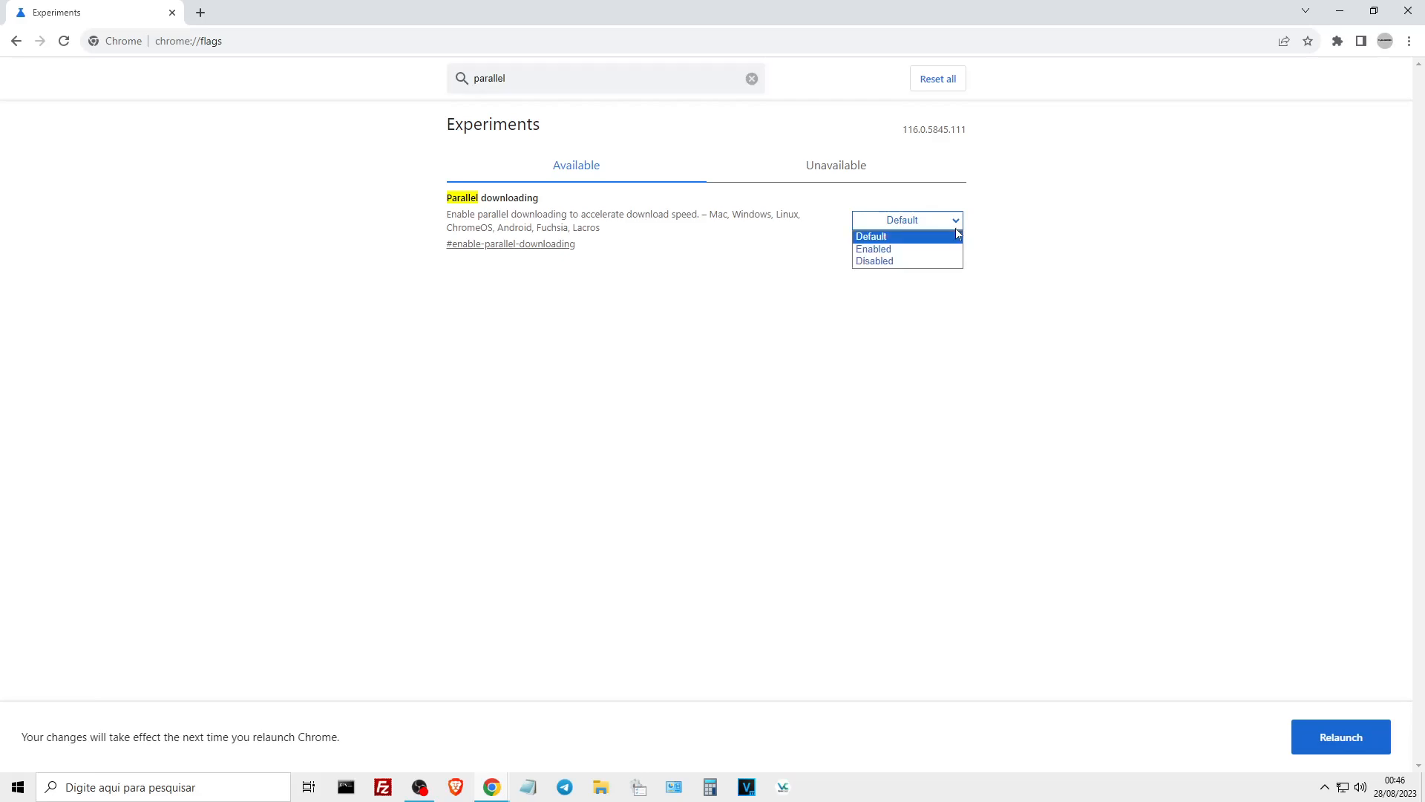
click(908, 251)
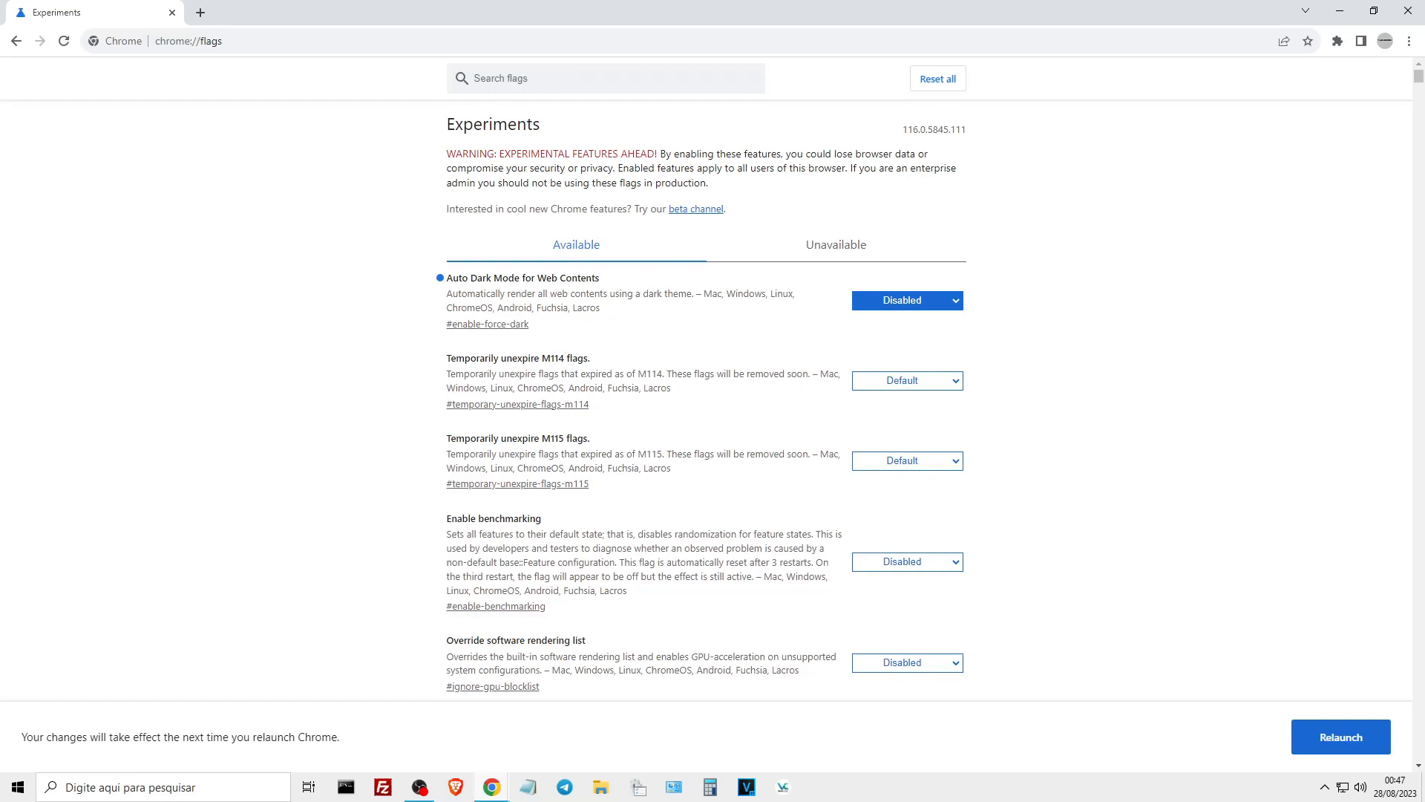
Search the flags for "rasterization" and examine the choices for the GPU rasterization flag without changing it
click(519, 78)
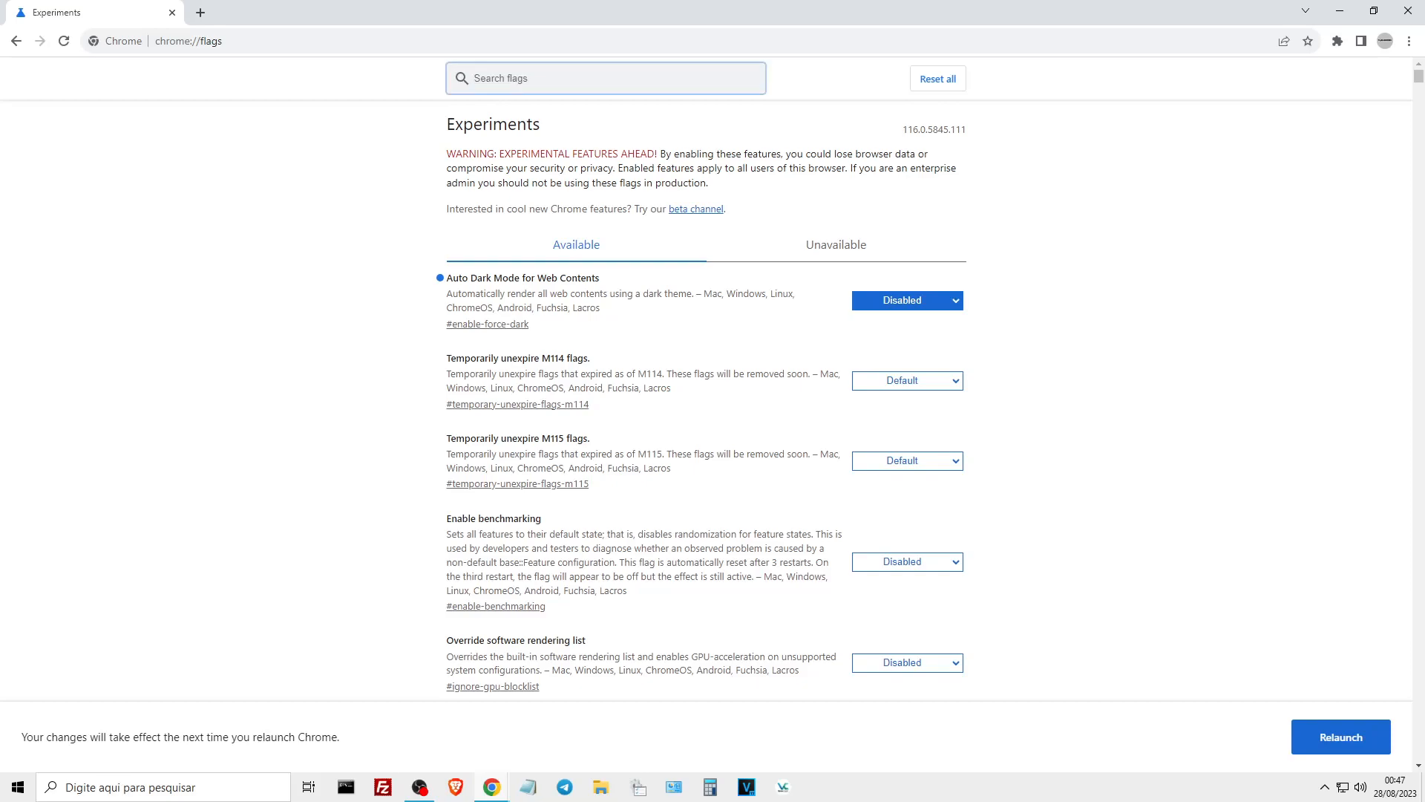
text(rasterization)
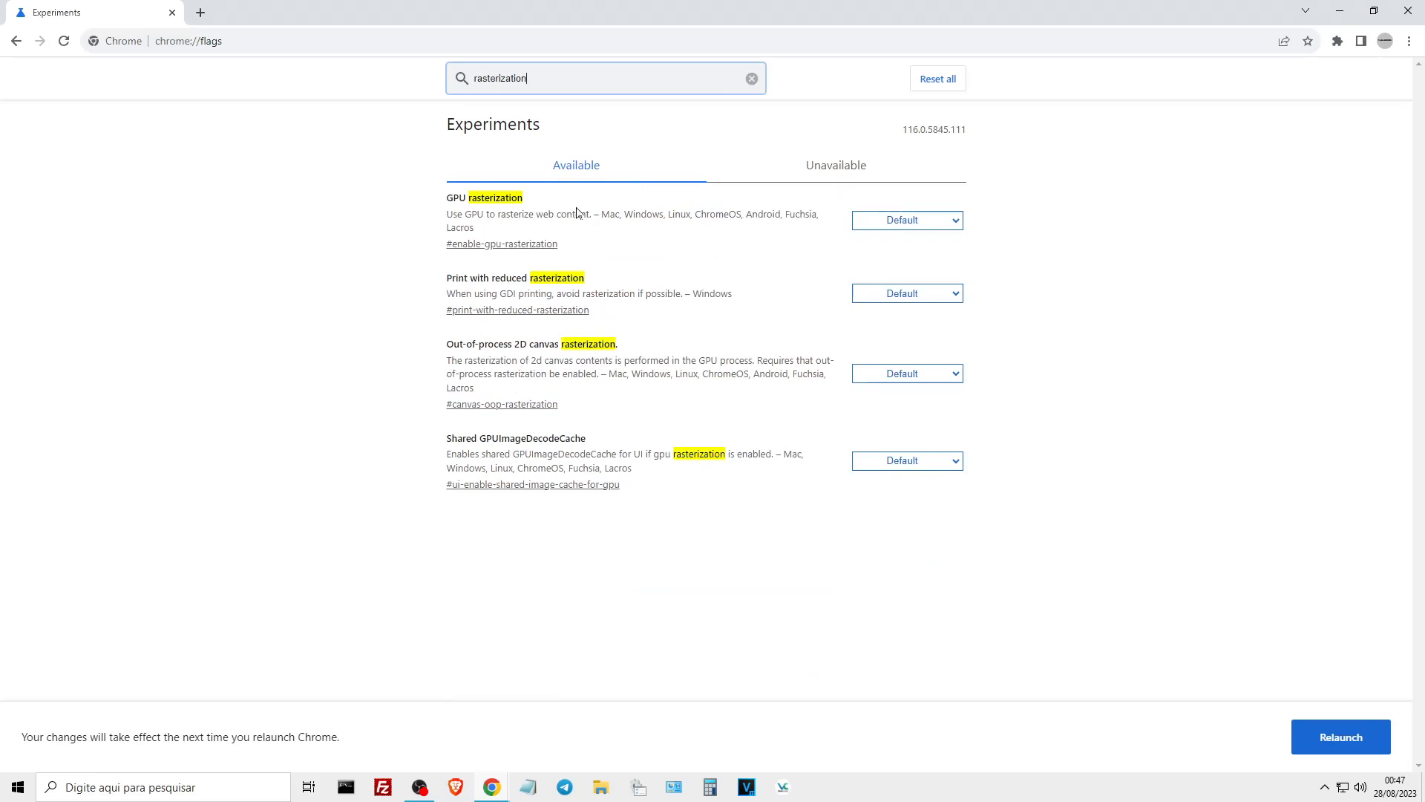
click(907, 220)
click(544, 199)
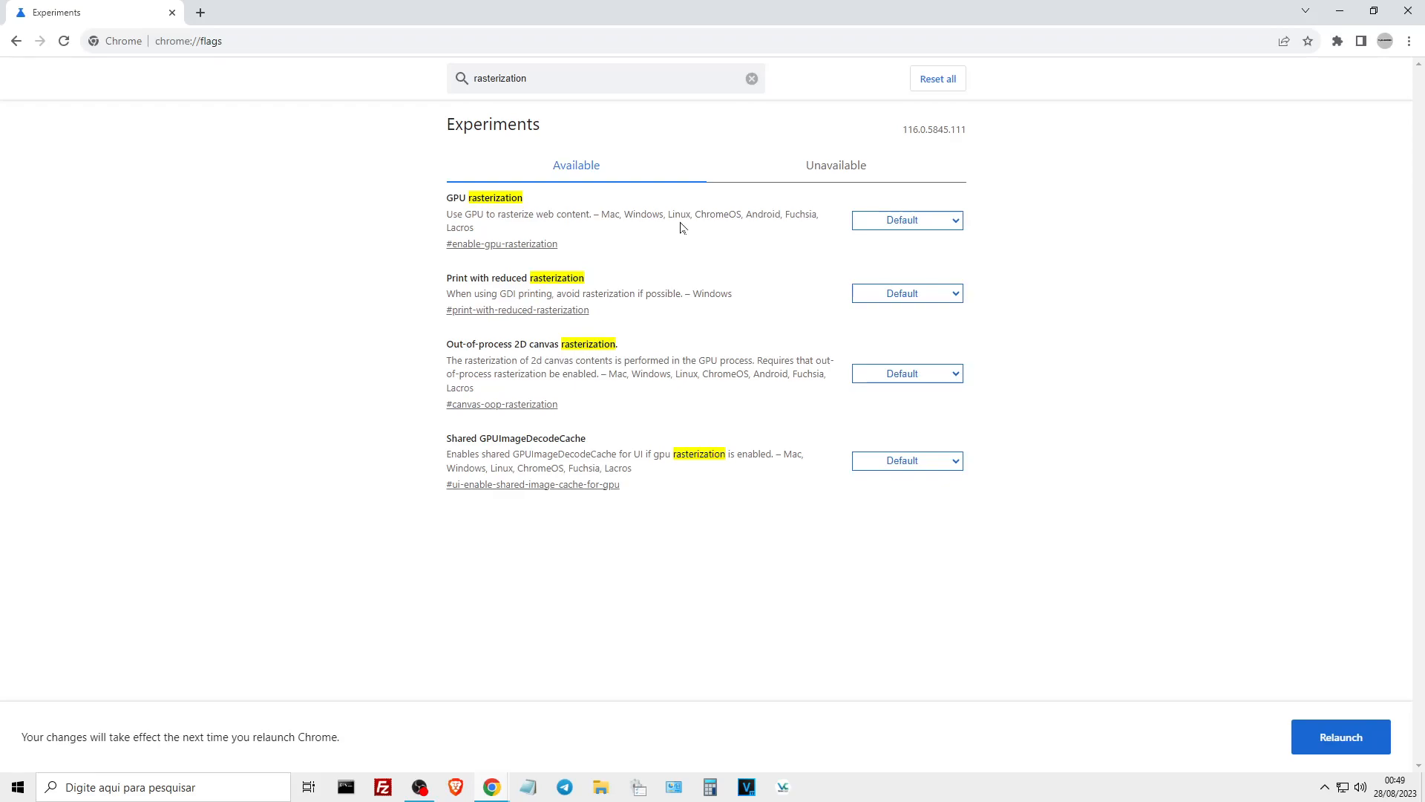
click(954, 221)
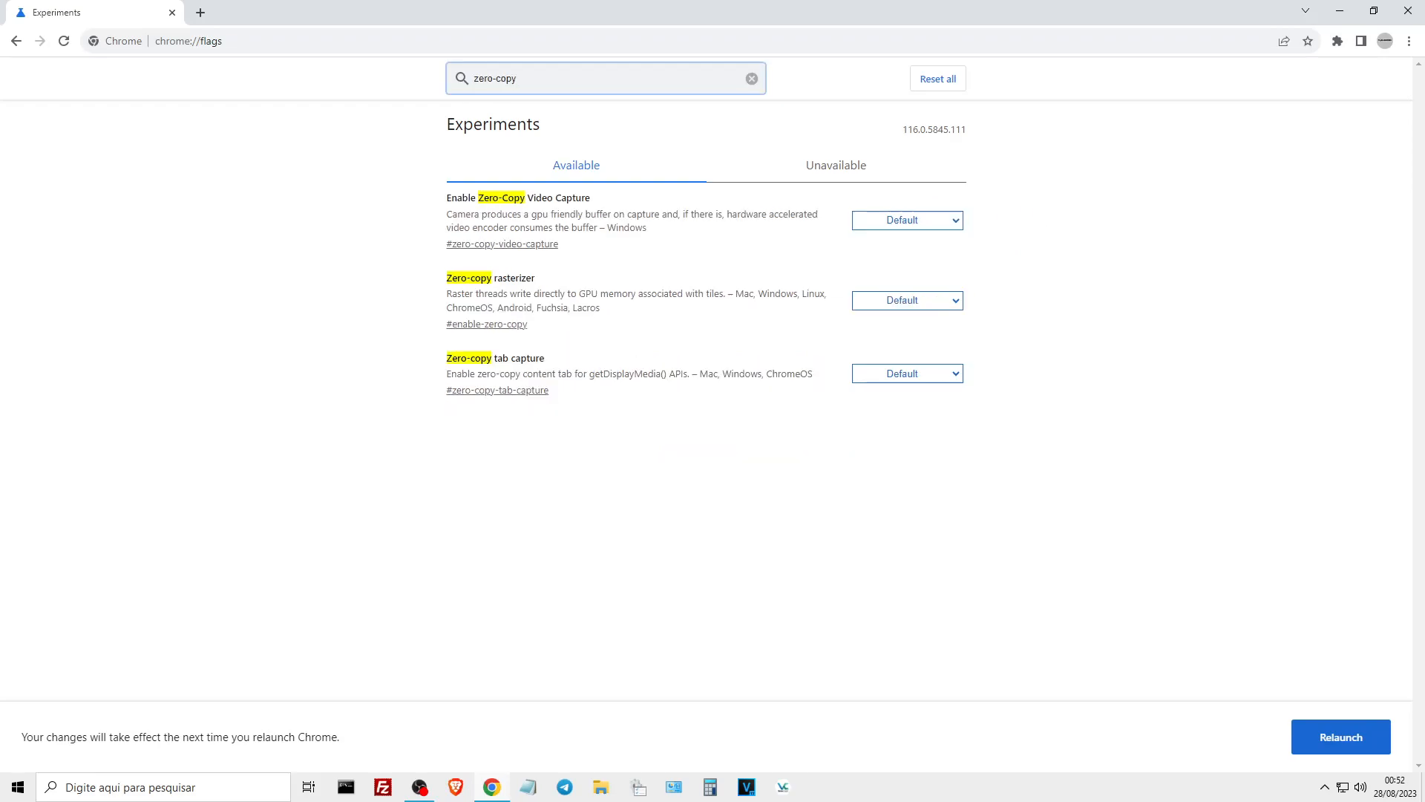
Search the flags for "zero" and examine the choices for the Zero-copy rasterizer flag, leaving it at Default
key(ctrl+a)
text(zero)
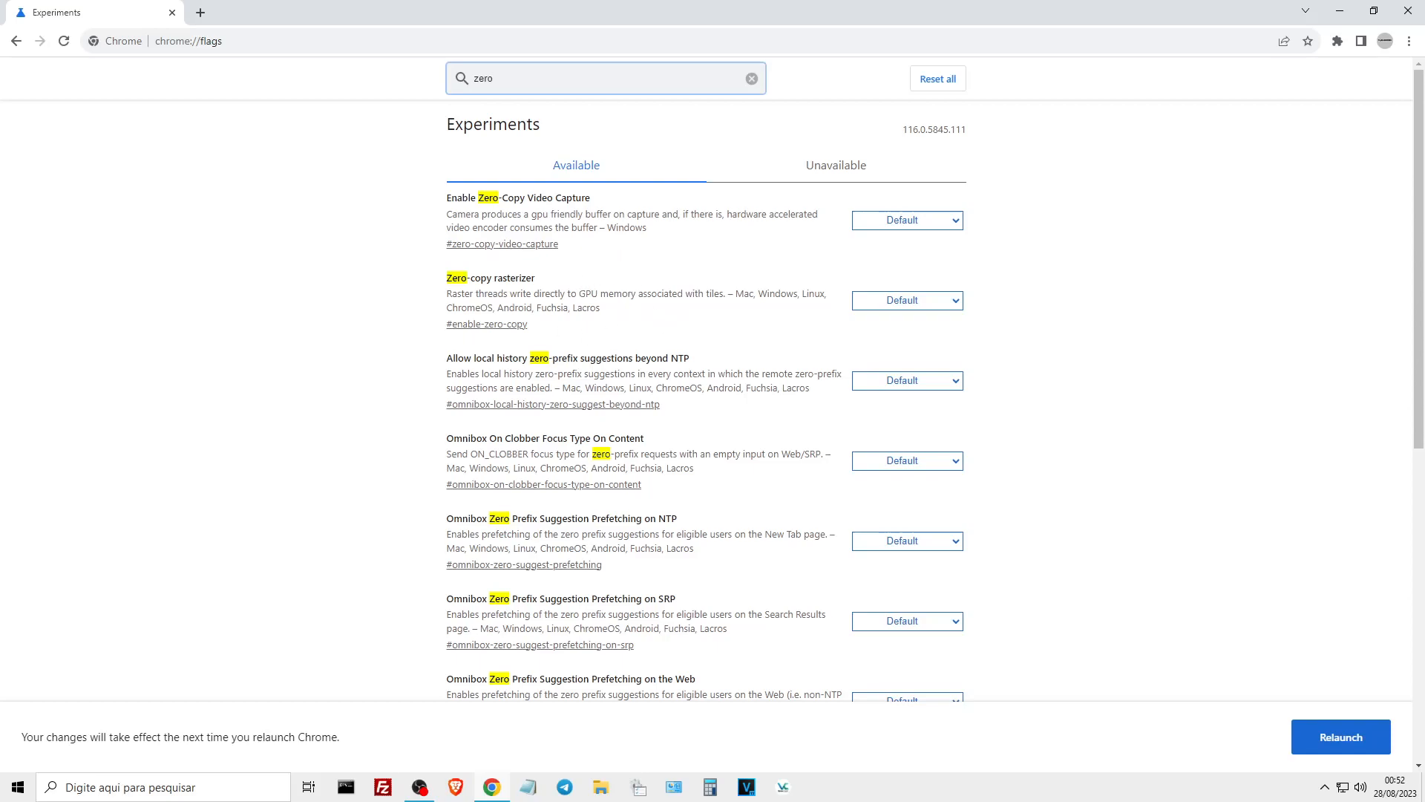
click(943, 303)
click(902, 312)
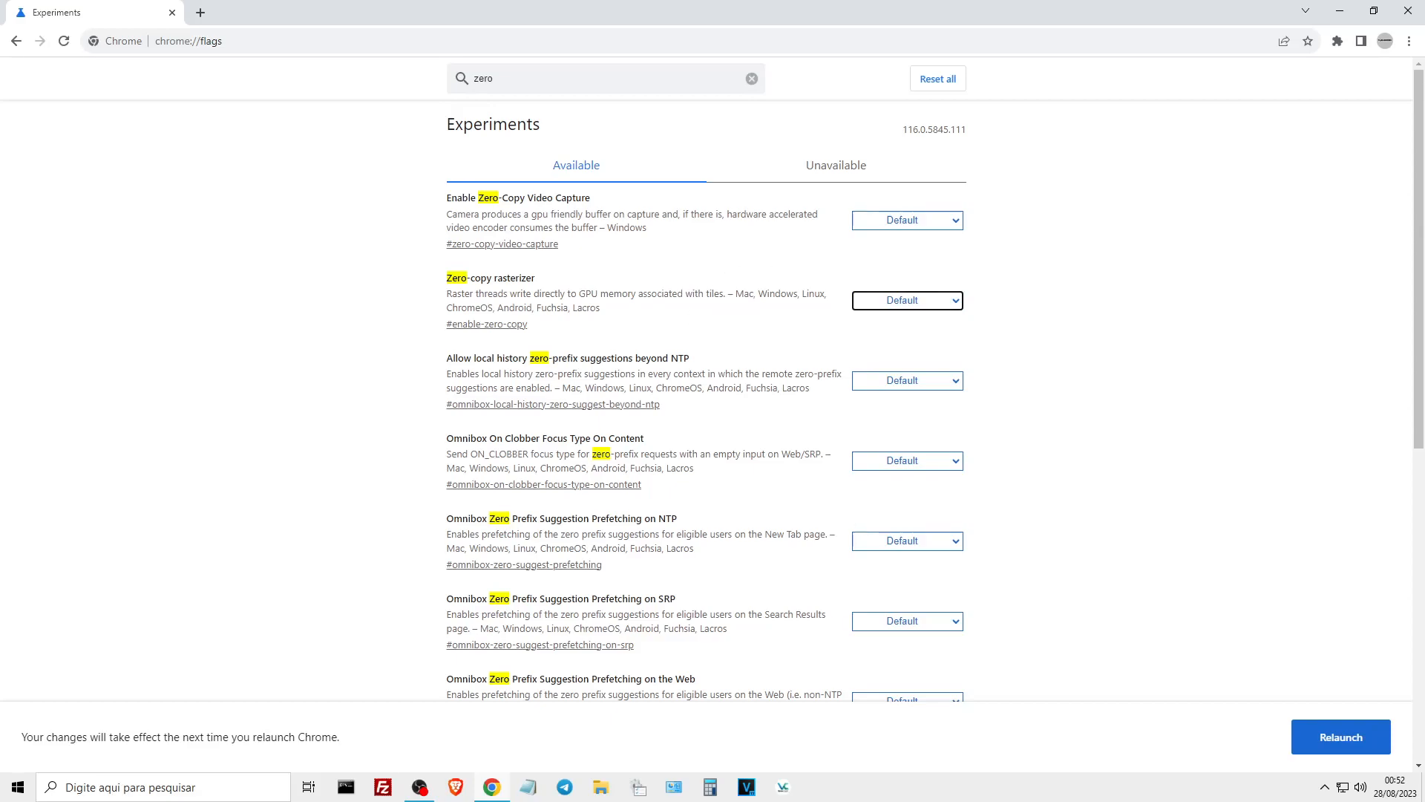
click(939, 303)
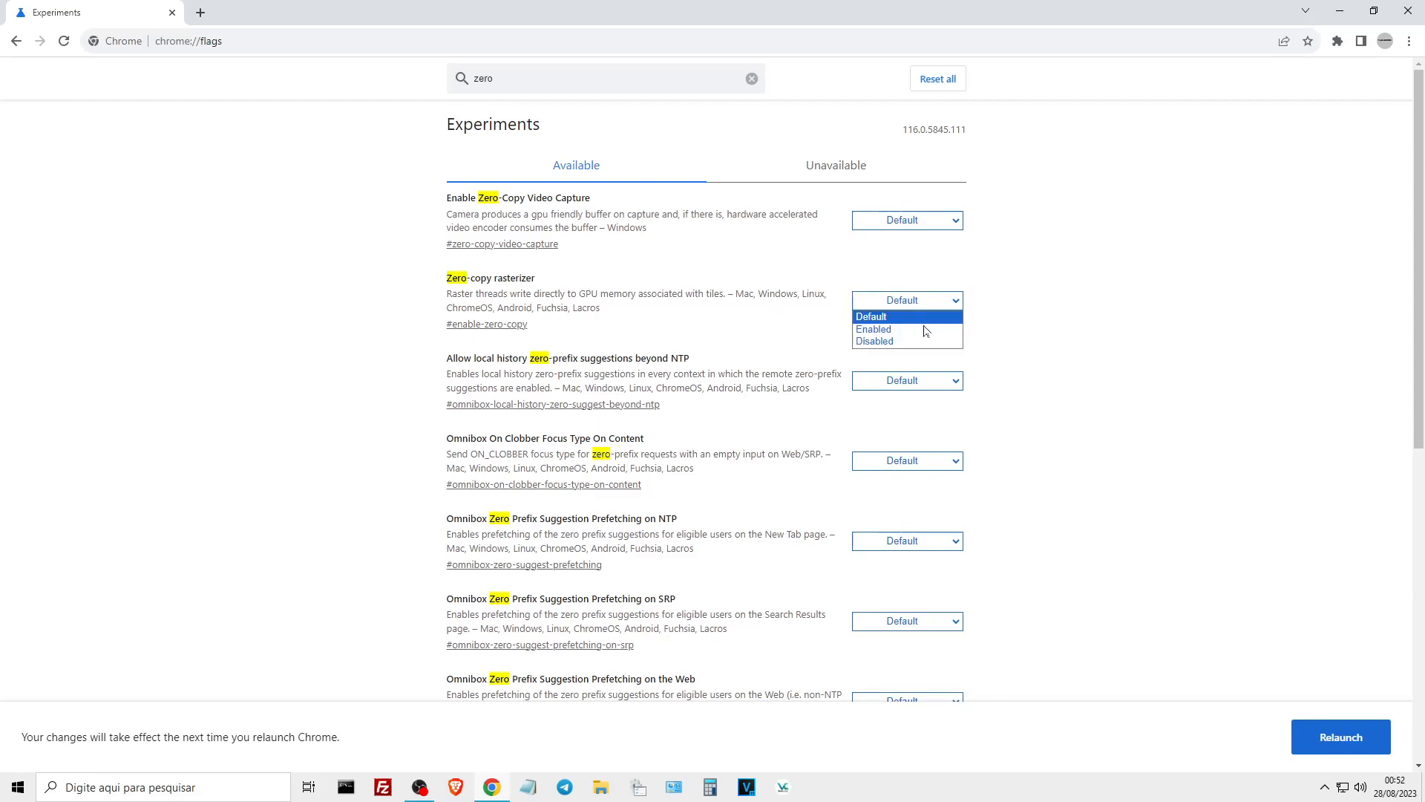
click(1010, 289)
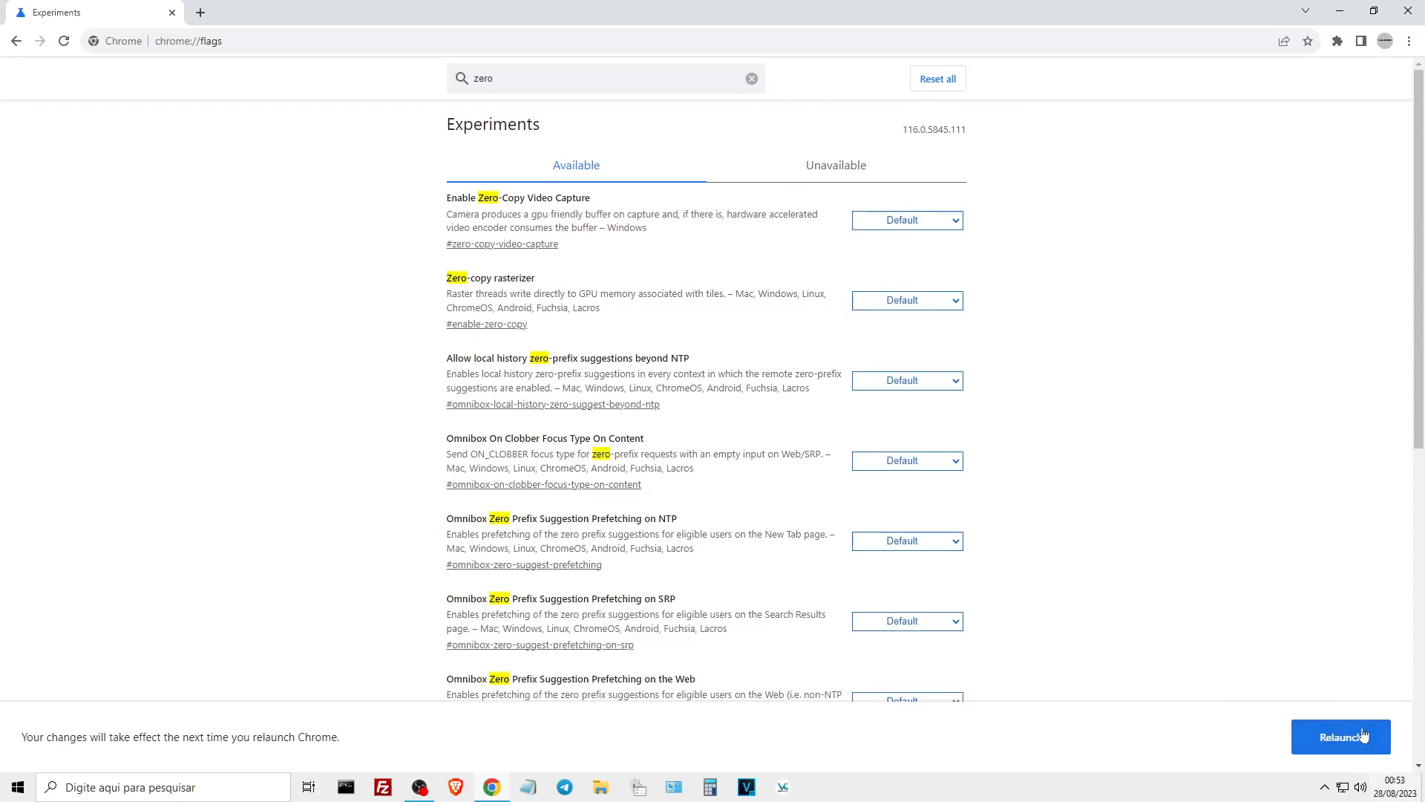
click(941, 303)
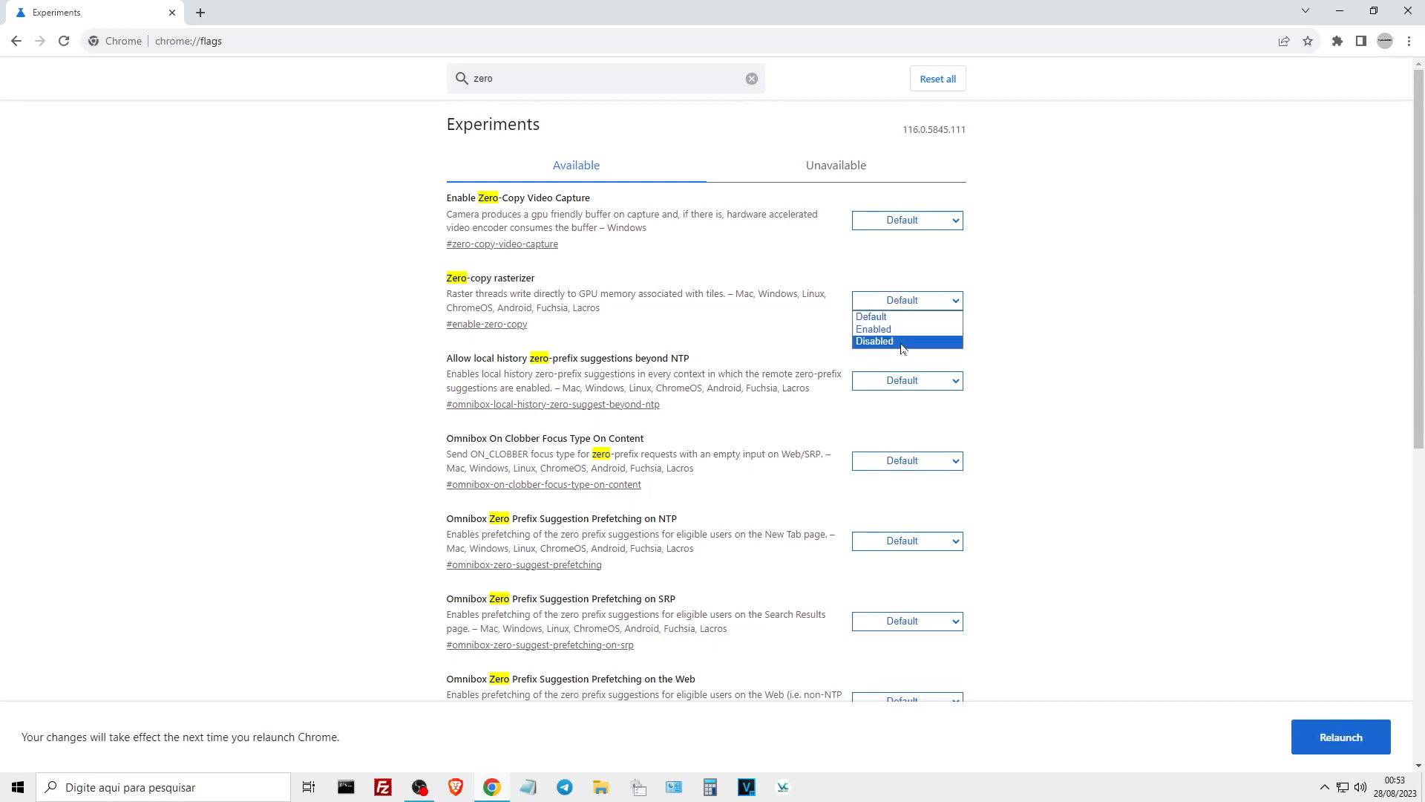
click(1106, 256)
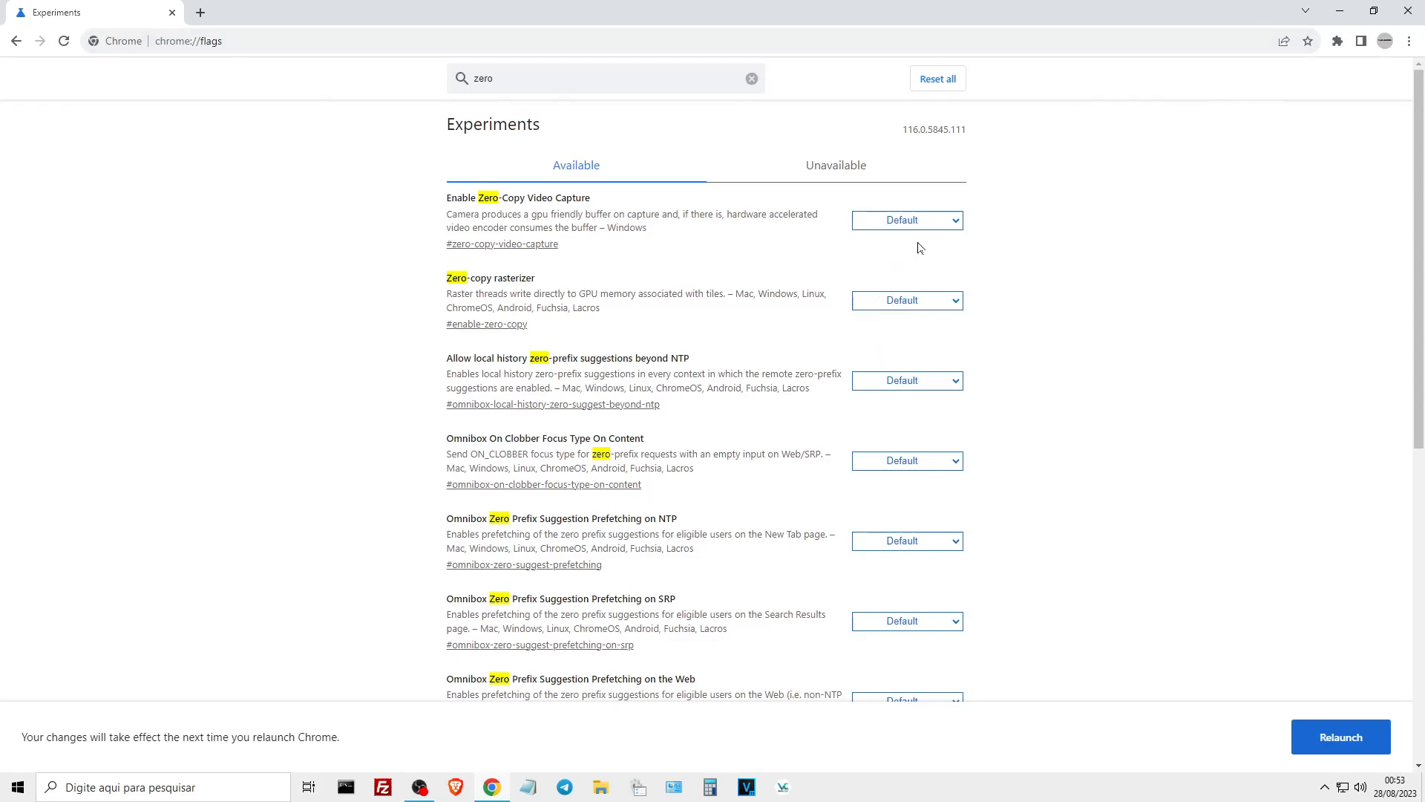
Relaunch the browser to apply the changed flags and look through the experiments list
click(1341, 736)
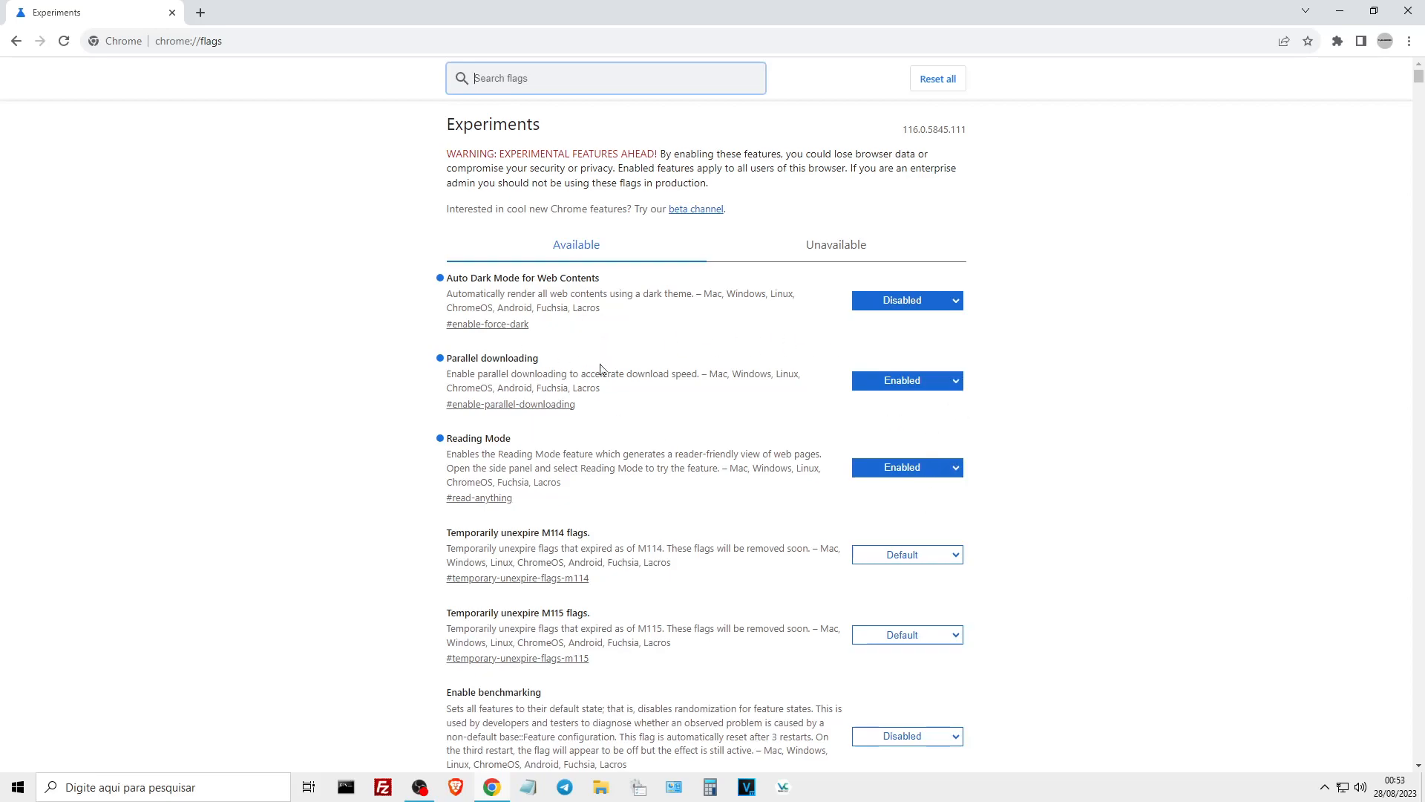
scroll(711, 313, down, 10)
scroll(715, 317, down, 15)
scroll(678, 363, up, 7)
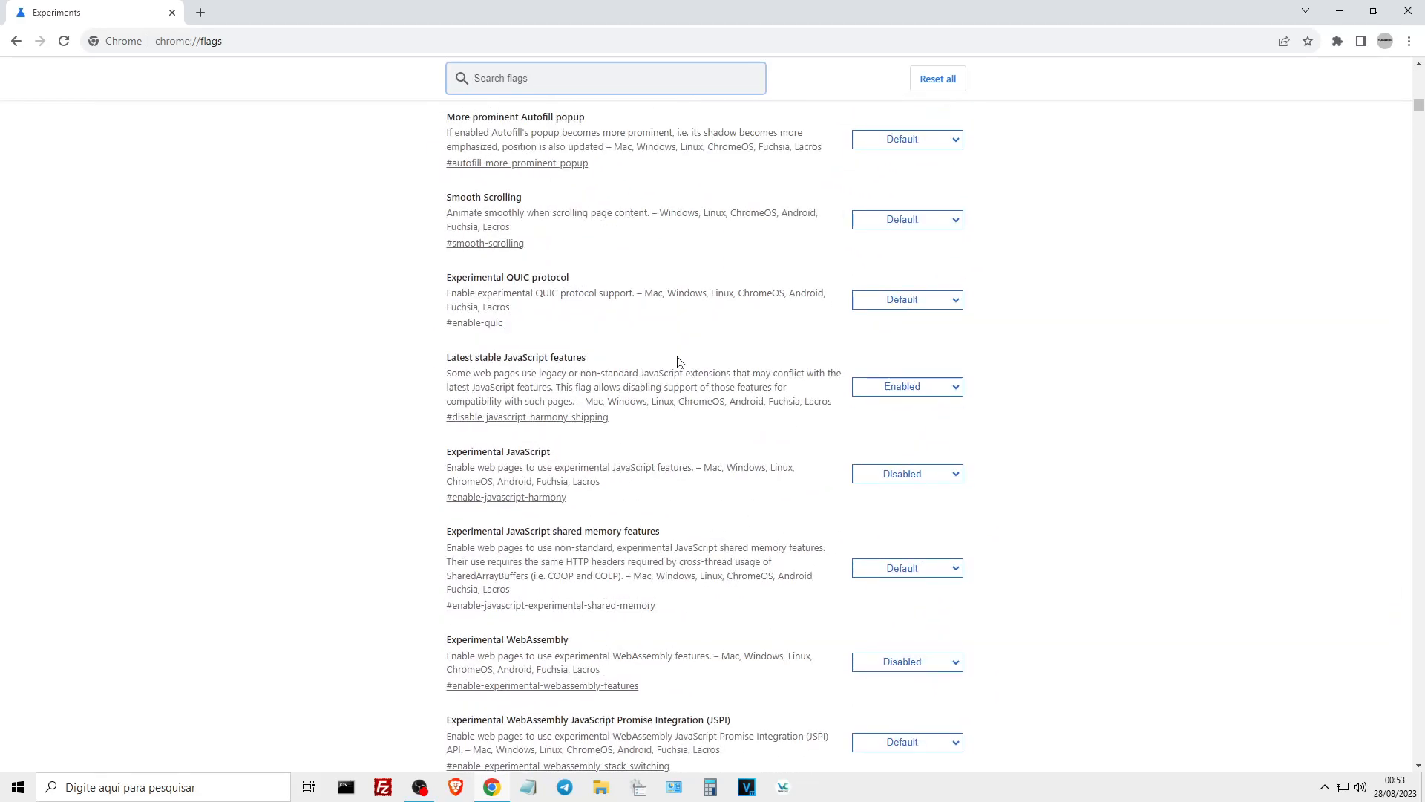
scroll(679, 363, up, 20)
mouse_move(1419, 77)
mouse_down()
mouse_move(1406, 351)
mouse_move(1403, 75)
mouse_up()
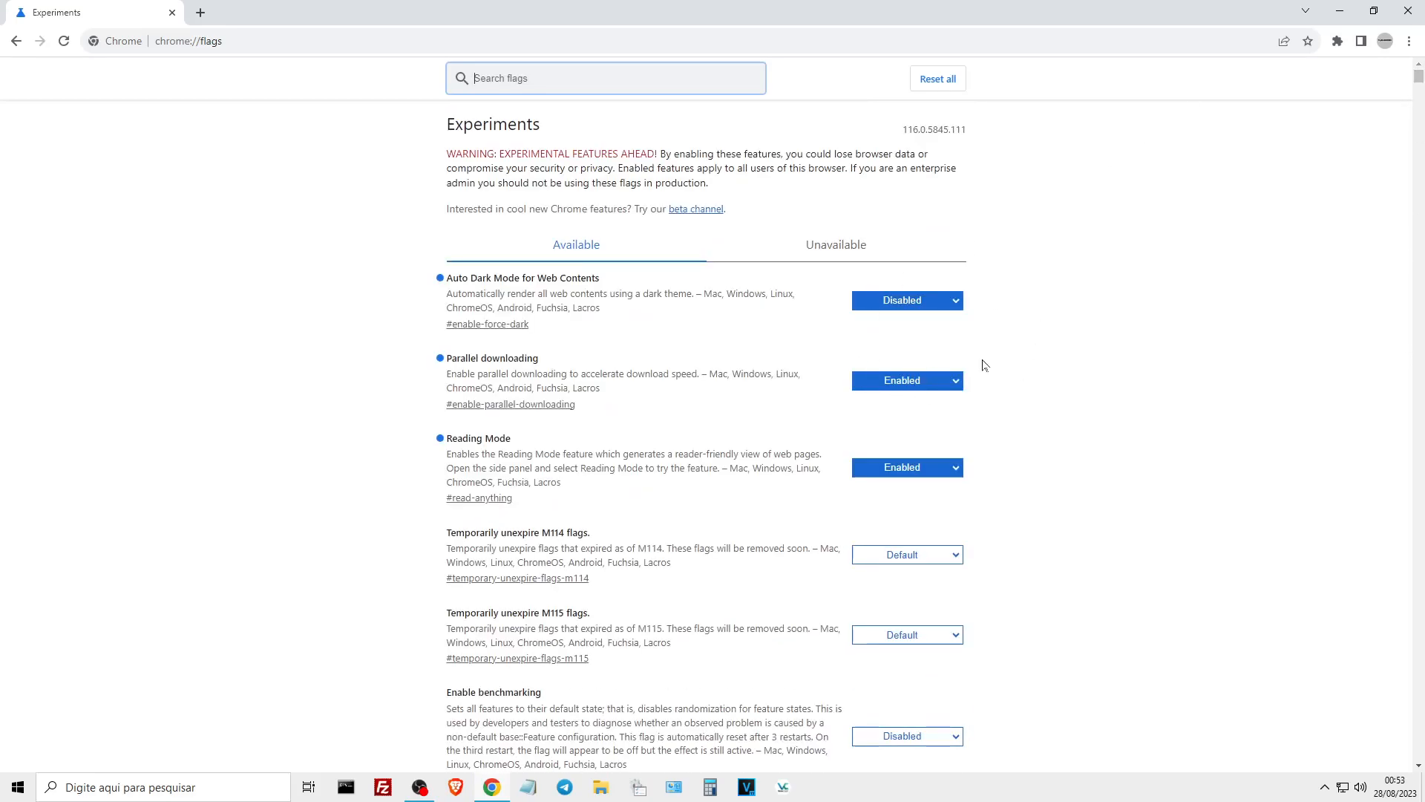